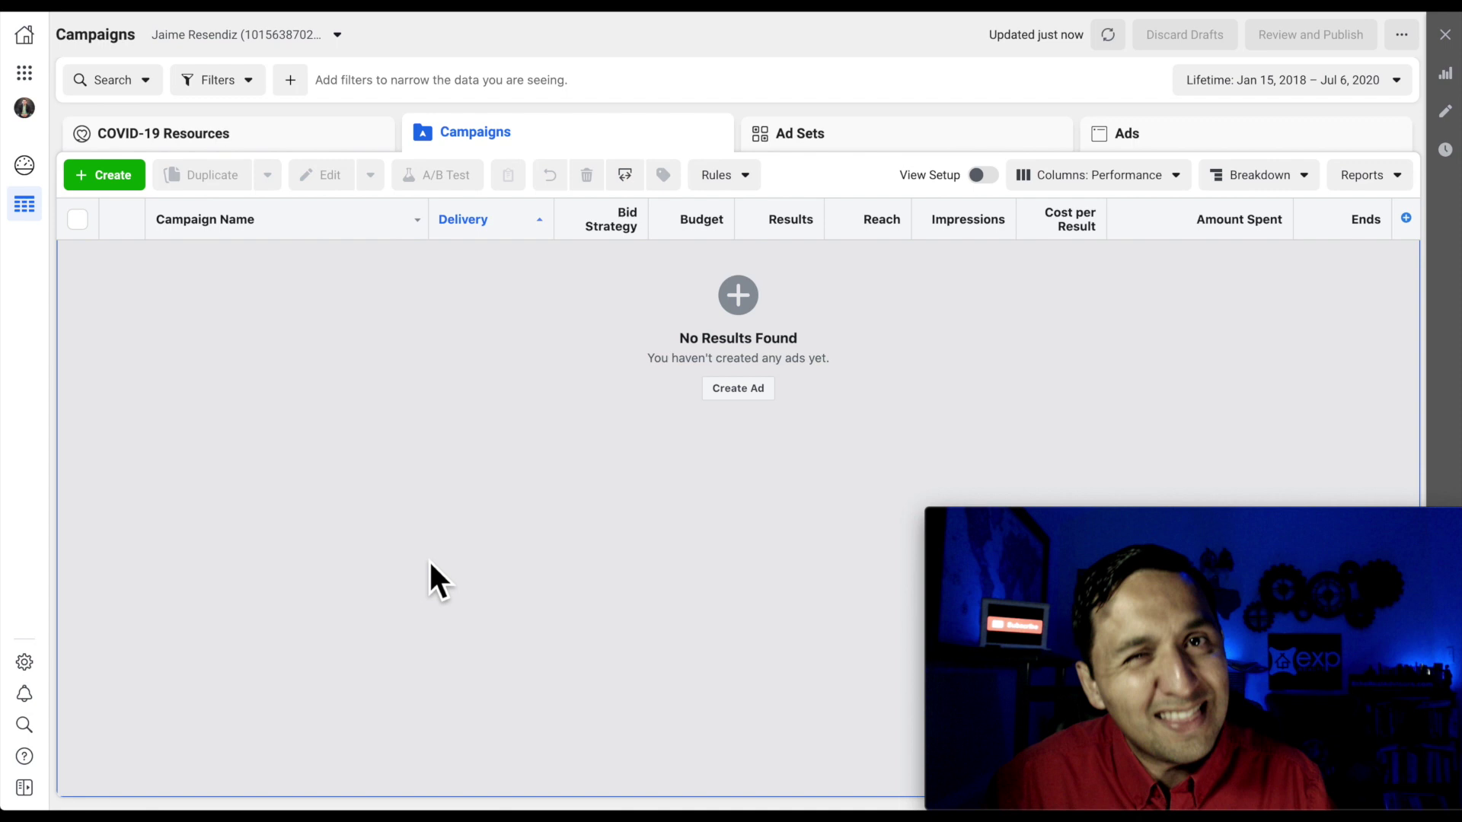
- Start a new campaign and create it with the Traffic objective
left_click(563, 495)
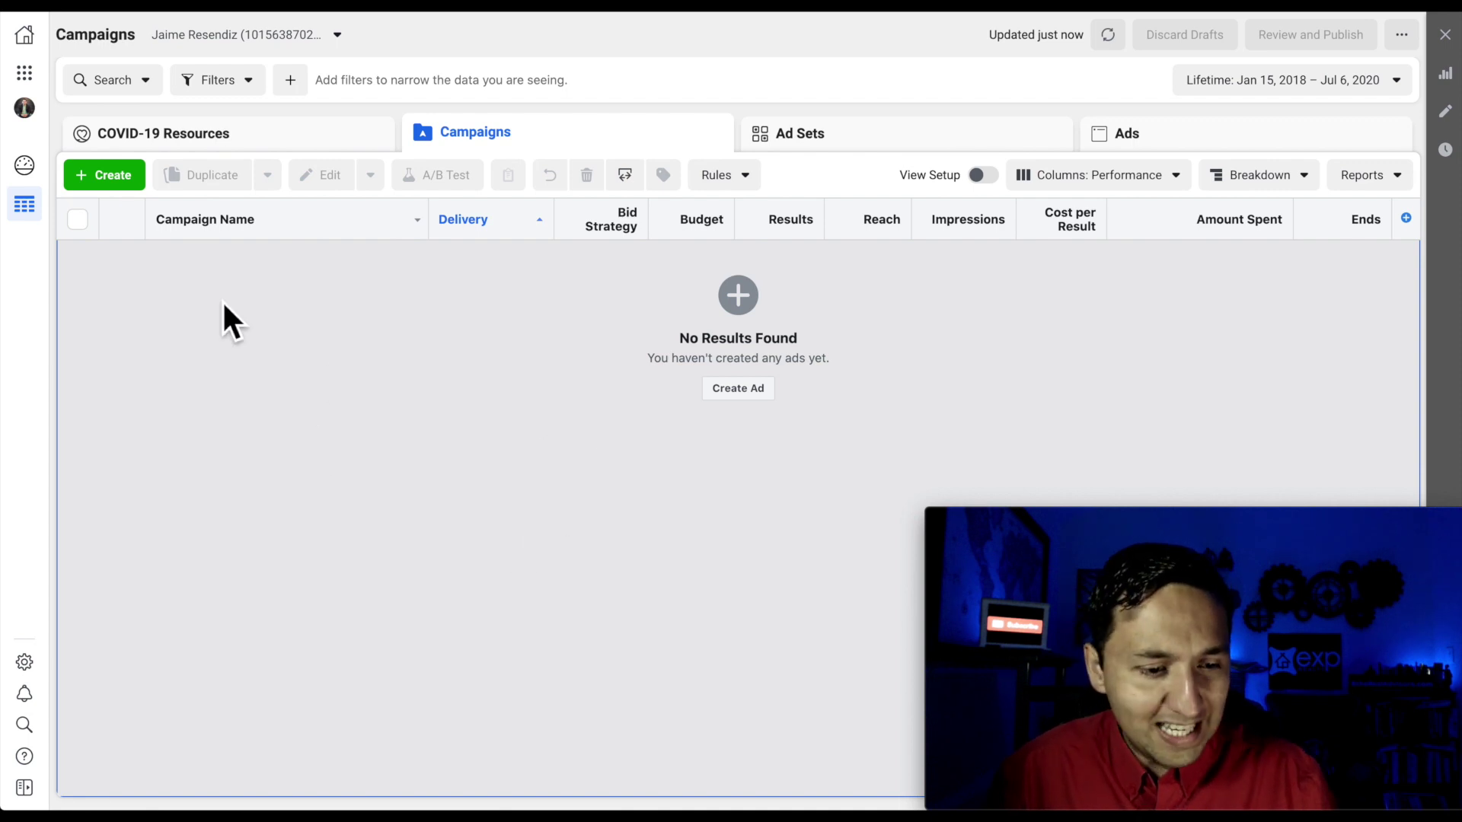
left_click(97, 180)
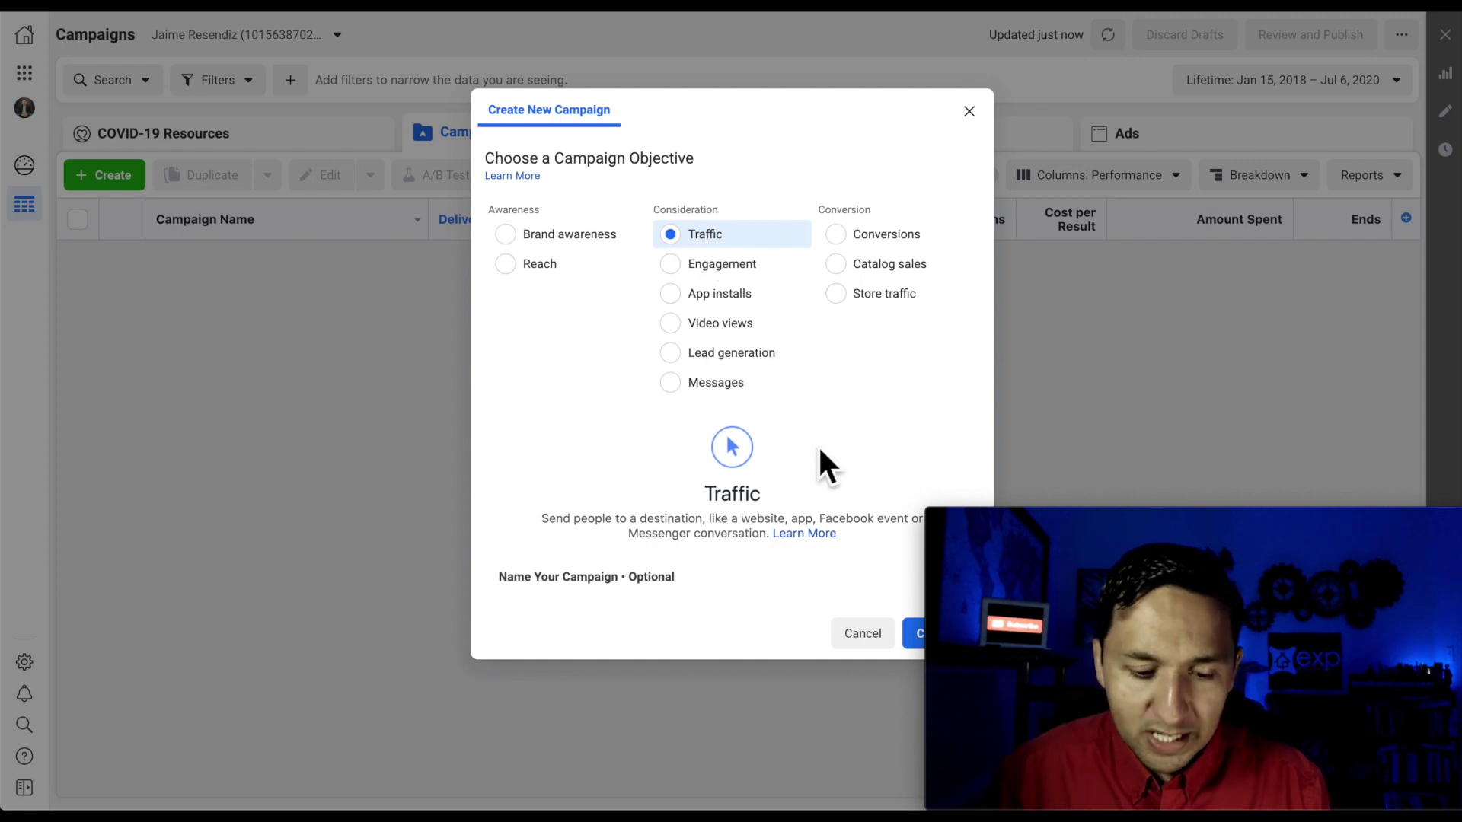
left_click(913, 646)
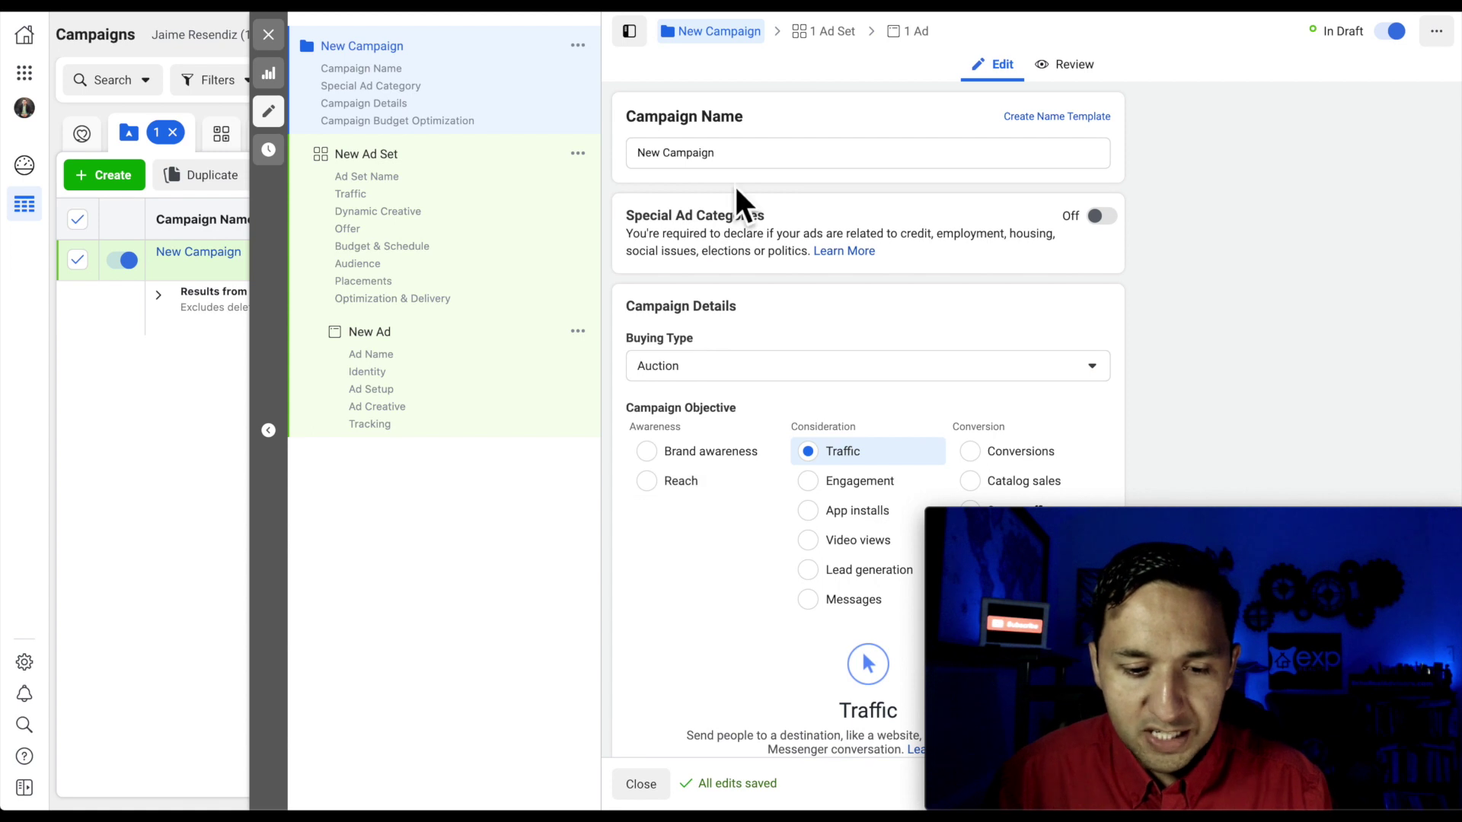
- Replace the default 'New Campaign' name with 'TRAFFIC - Just Listed'
double_click(728, 166)
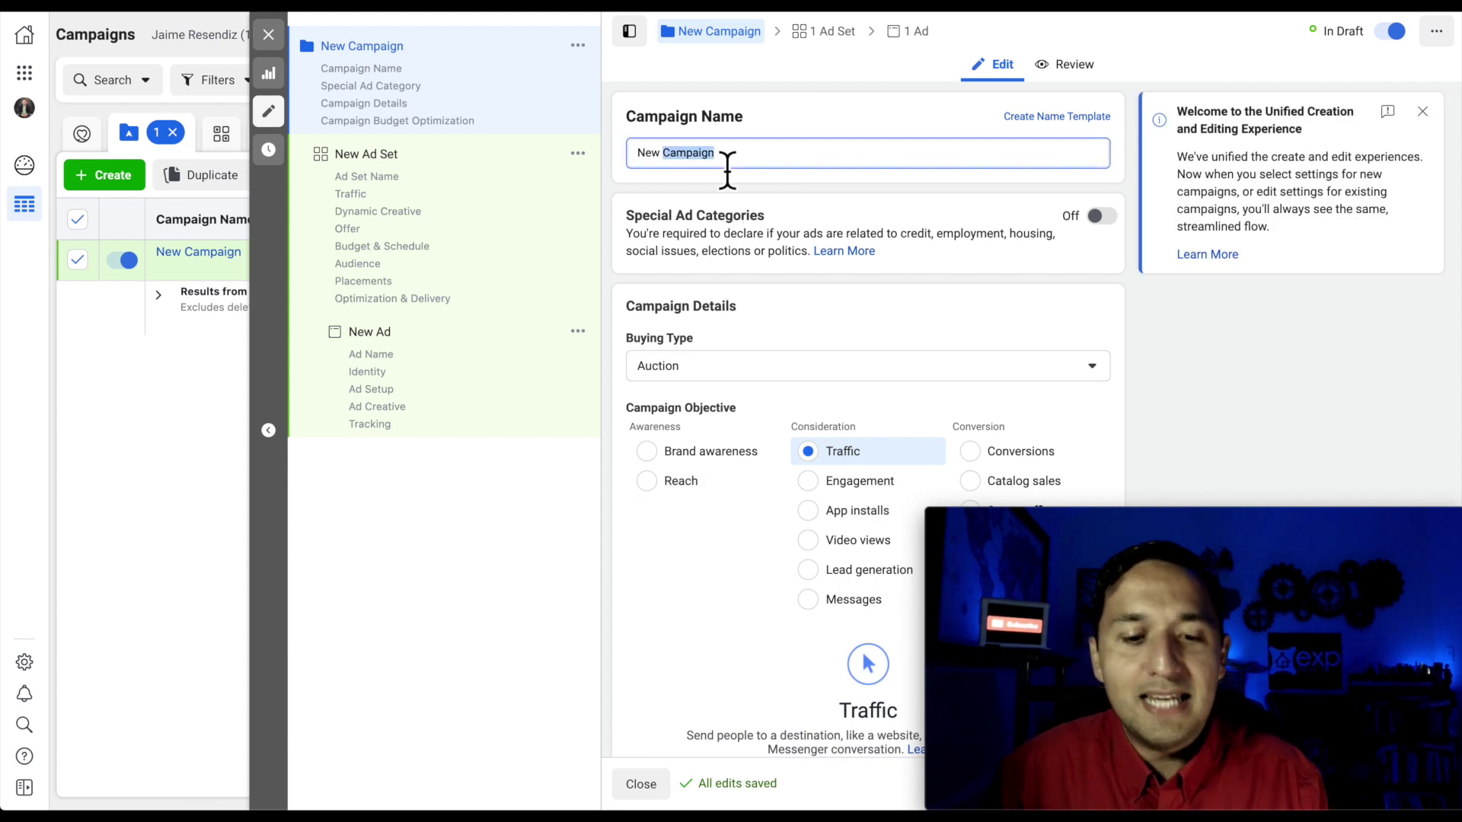
key("BackSpace")
key("BackSpace")
key("BackSpace")
key("BackSpace")
key("BackSpace")
type("TRAF")
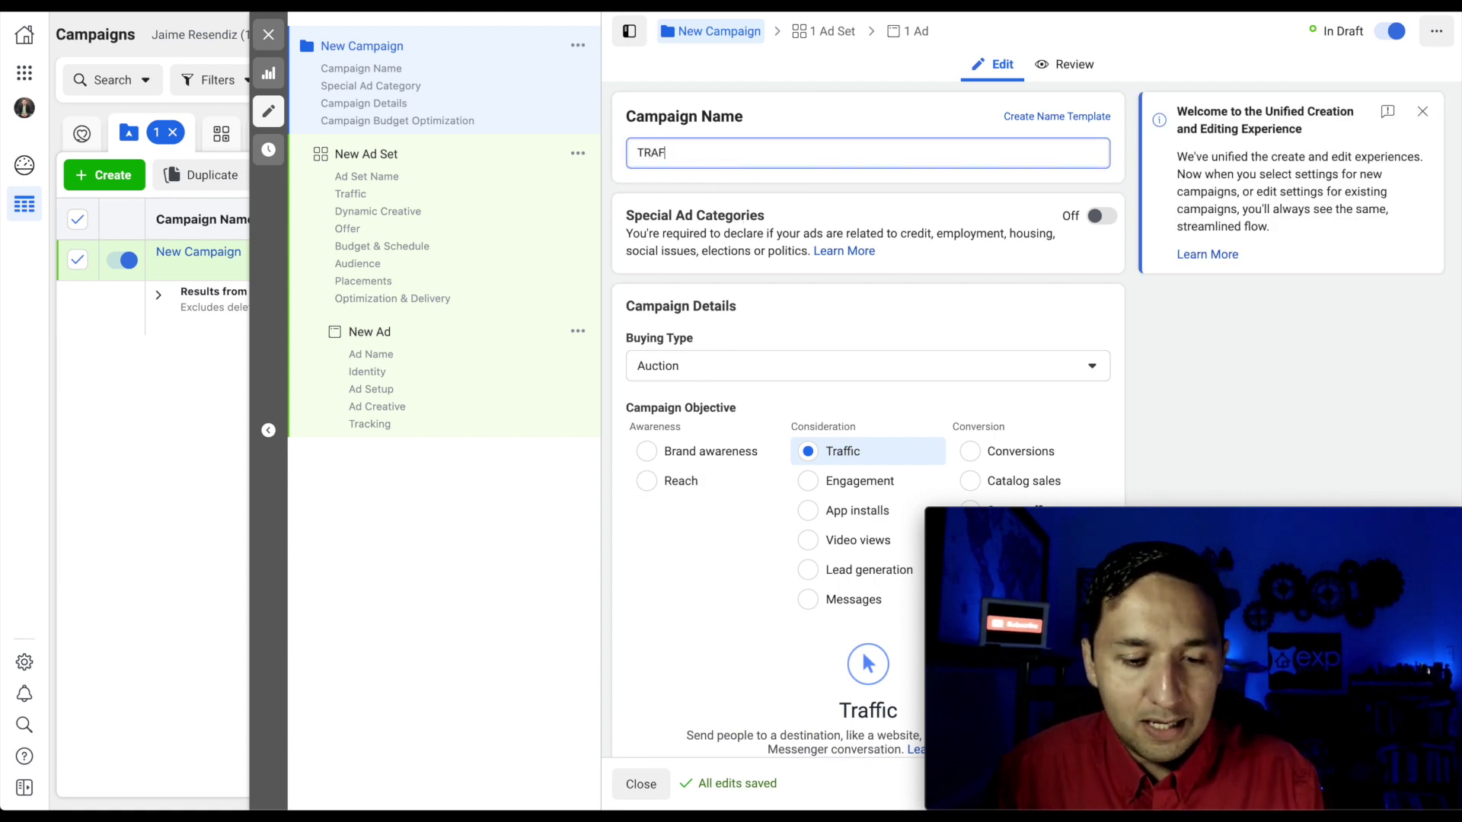
type("FIC - ")
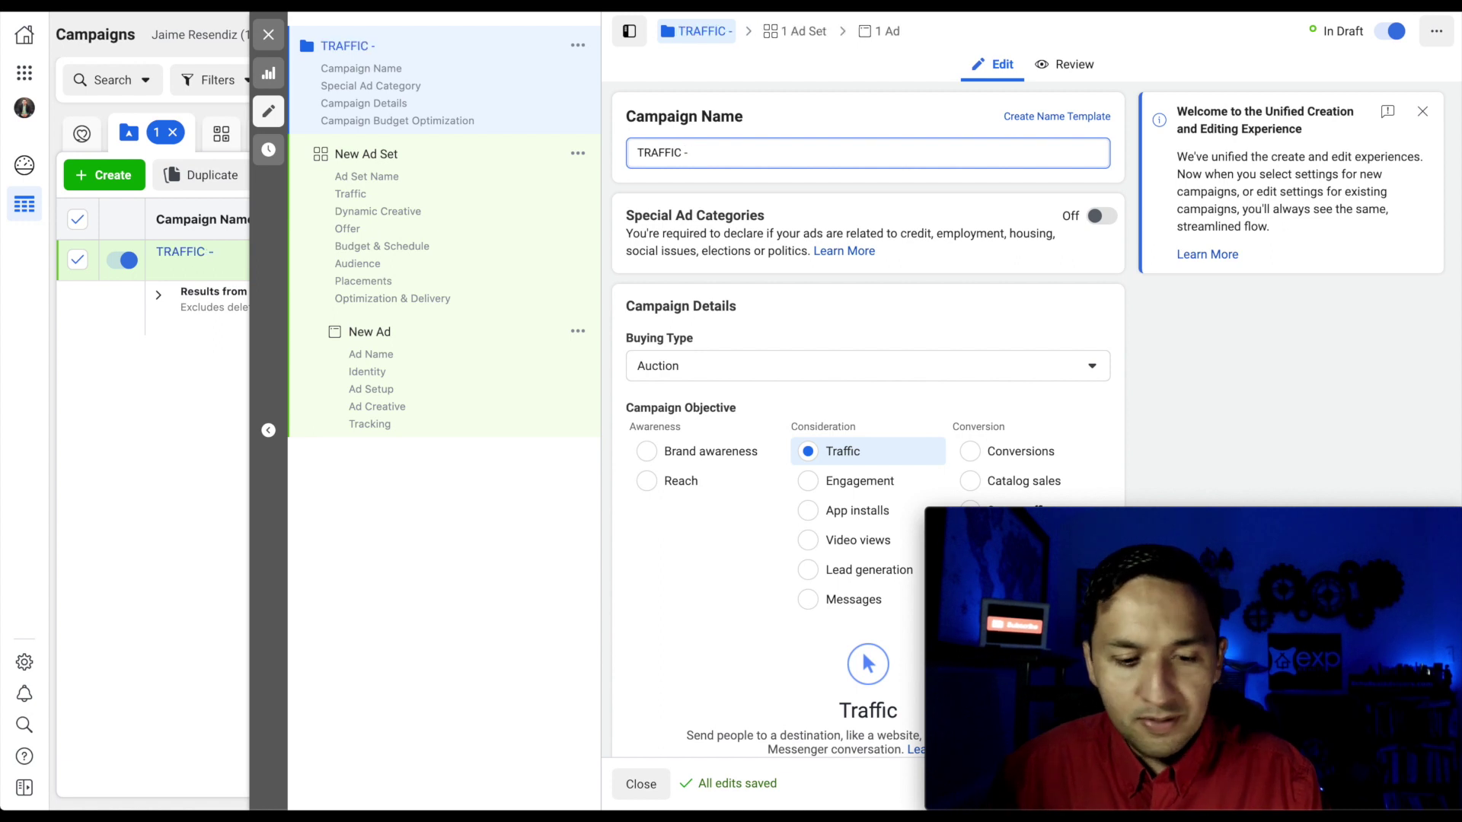
type("JUST")
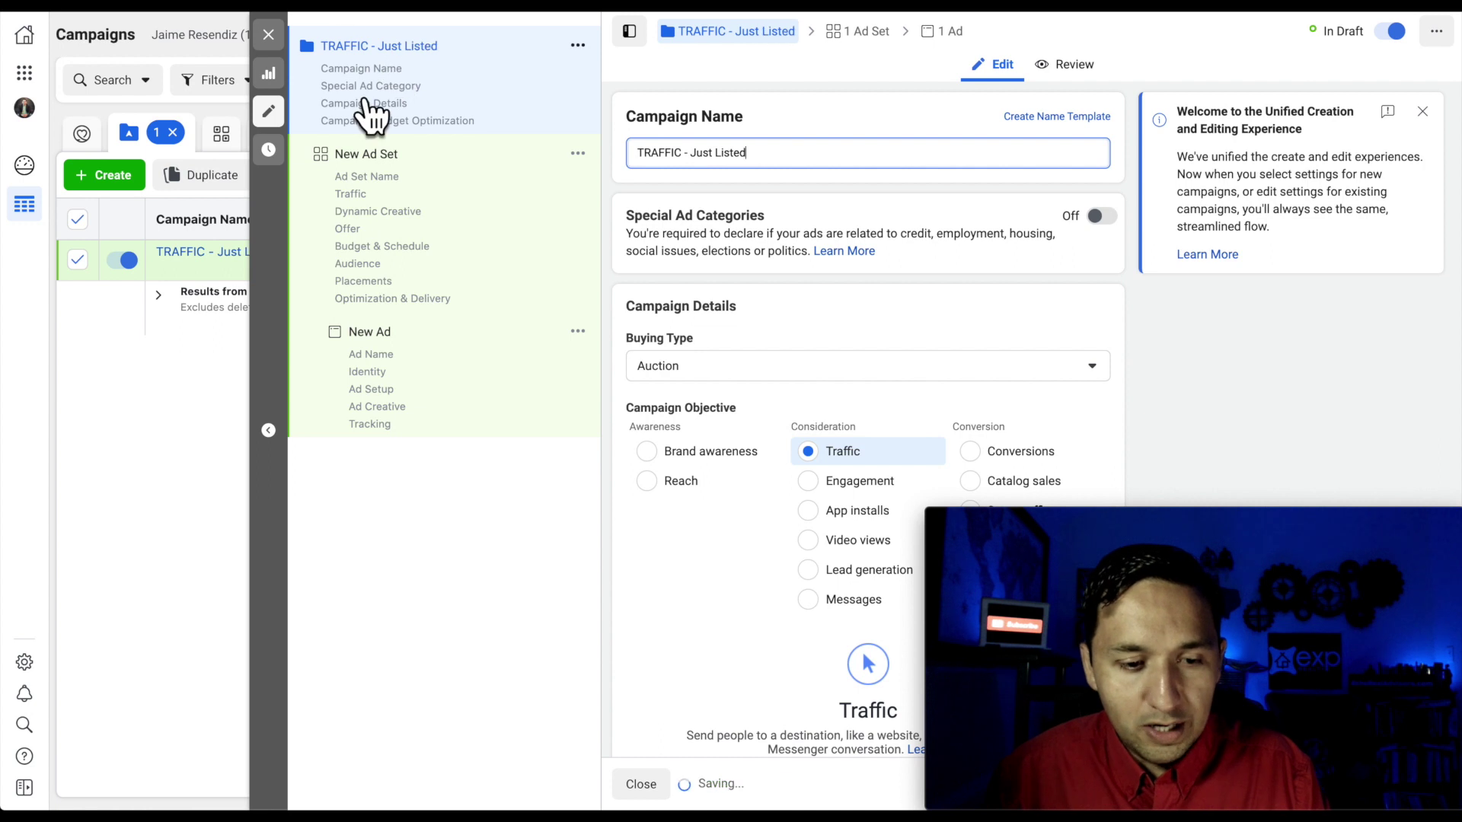
key("ctrl+shift+Left")
triple_click(677, 174)
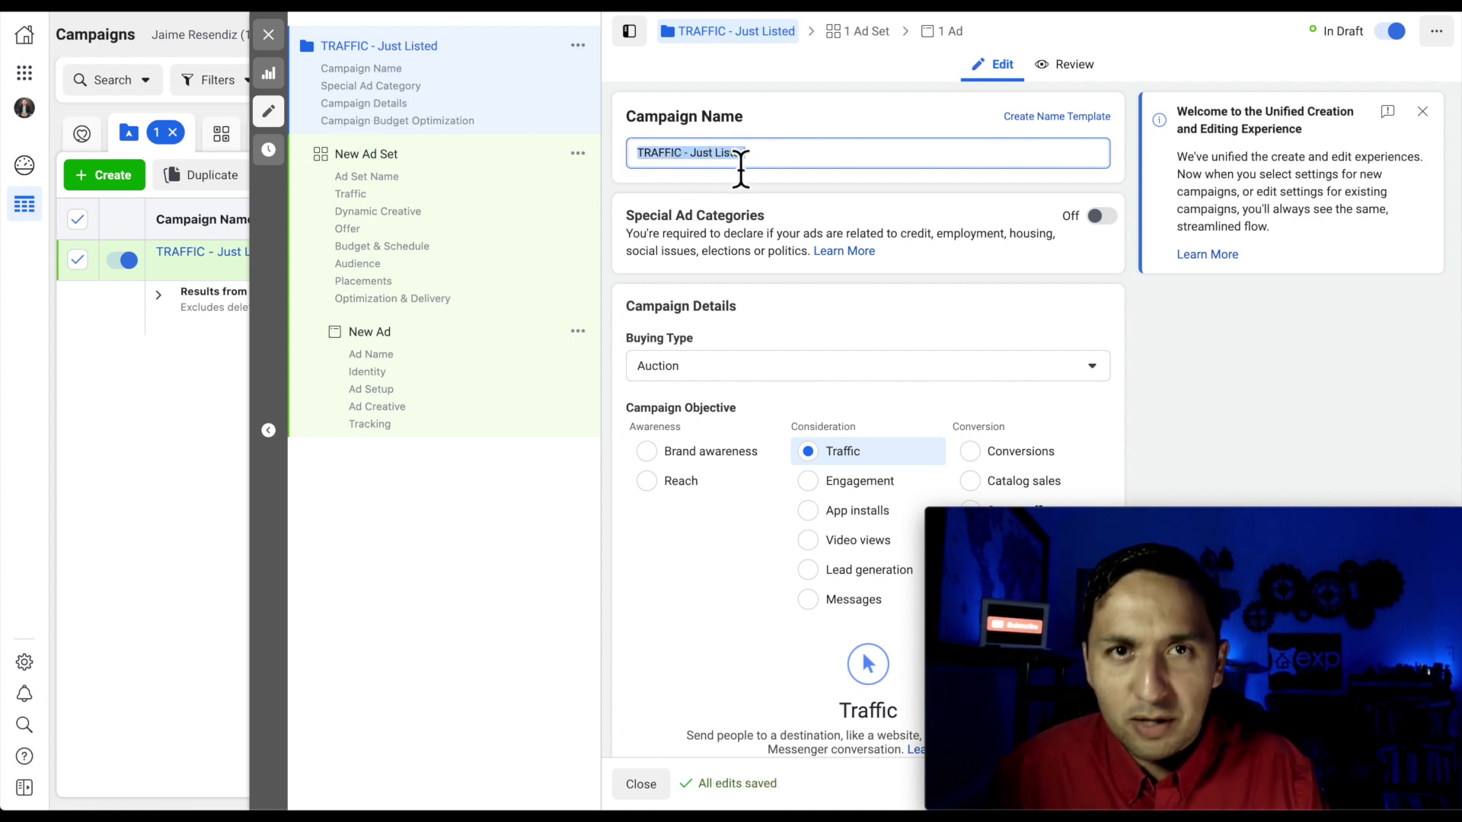
left_click(819, 160)
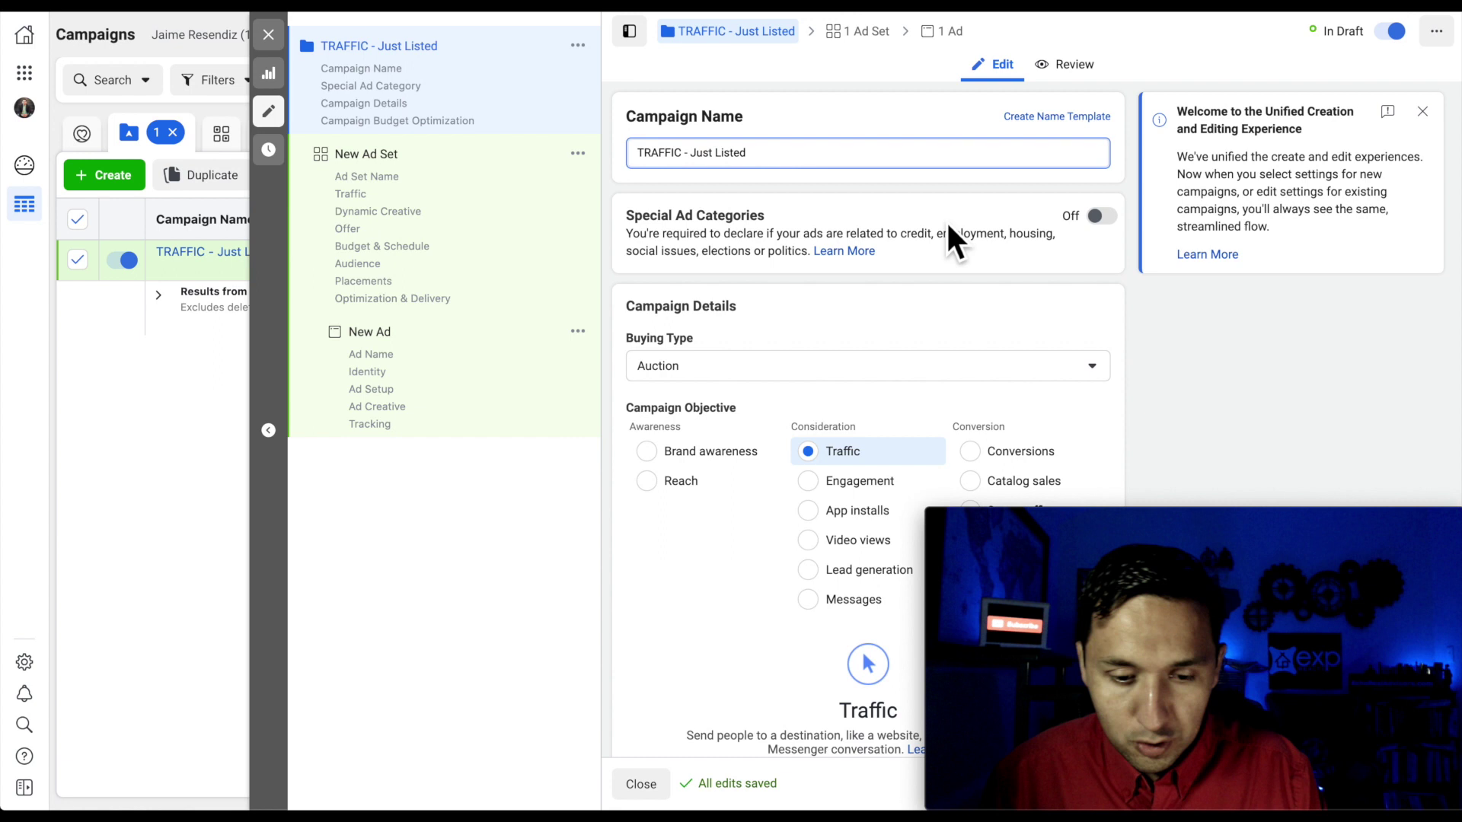
- Switch on the Special Ad Categories declaration and choose Housing
scroll(947, 236, "down", 1)
scroll(777, 203, "down", 1)
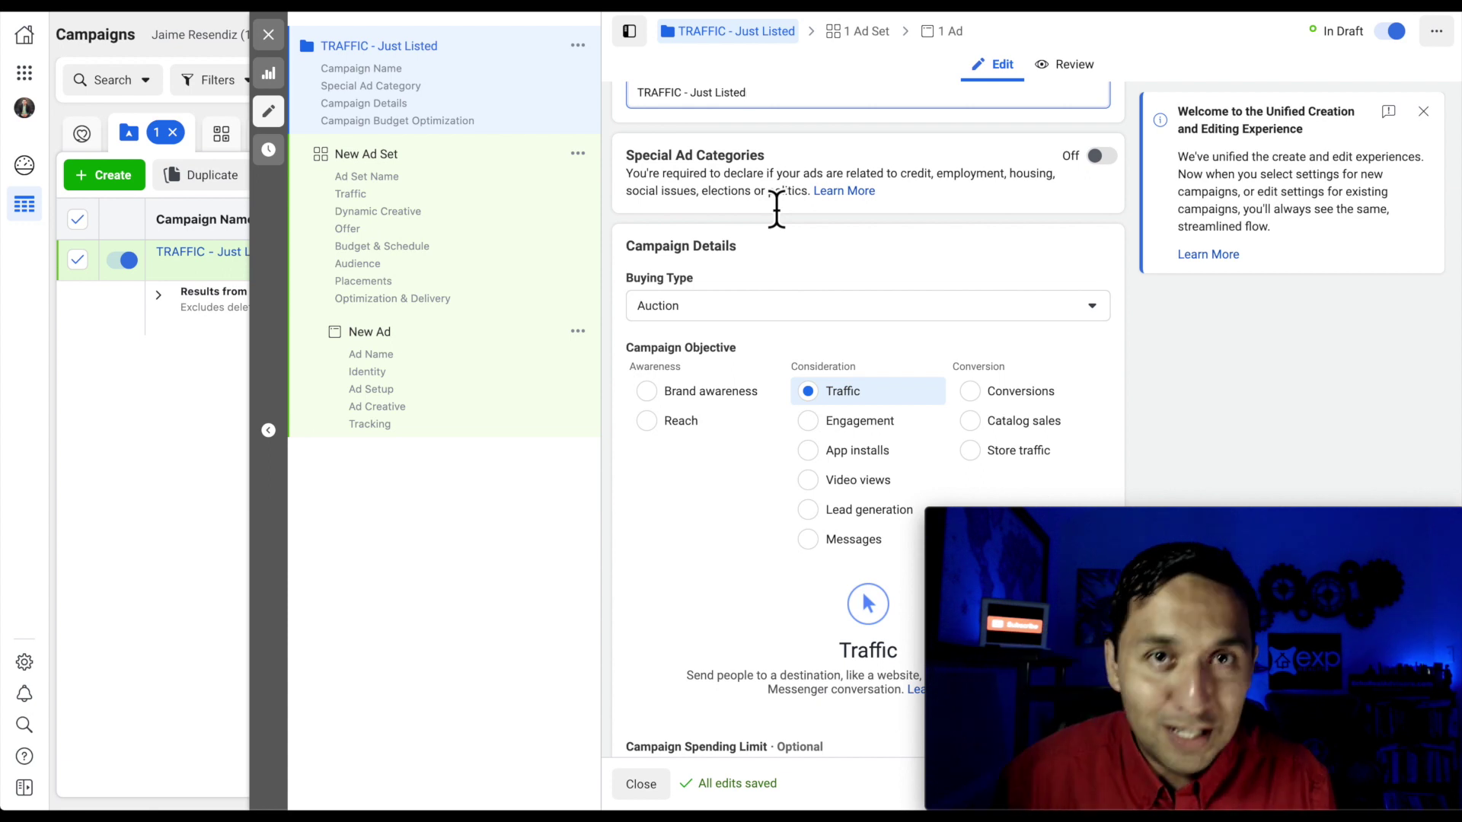
left_click(1102, 157)
scroll(973, 244, "down", 1)
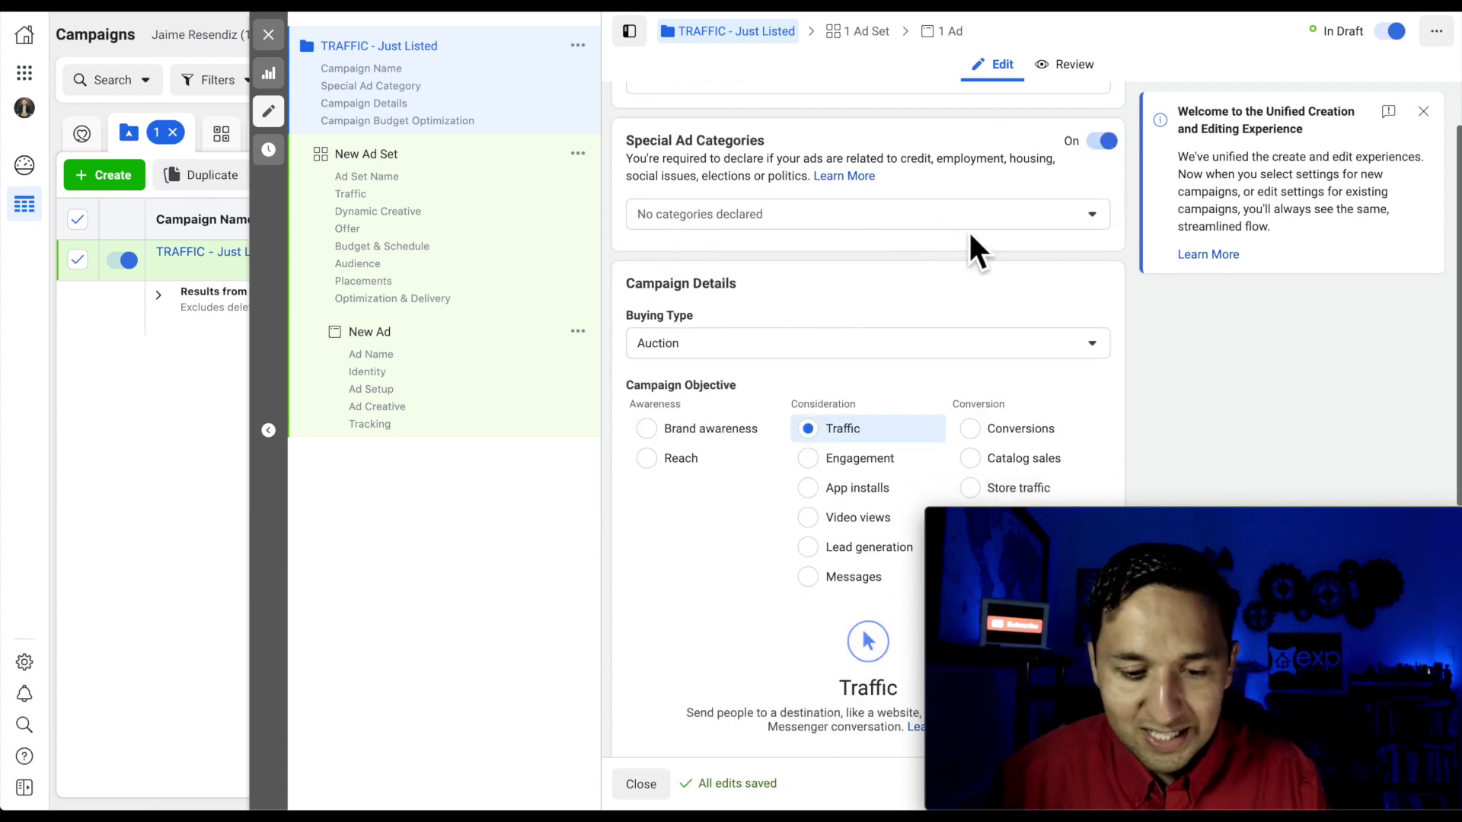
left_click(931, 219)
scroll(929, 220, "down", 1)
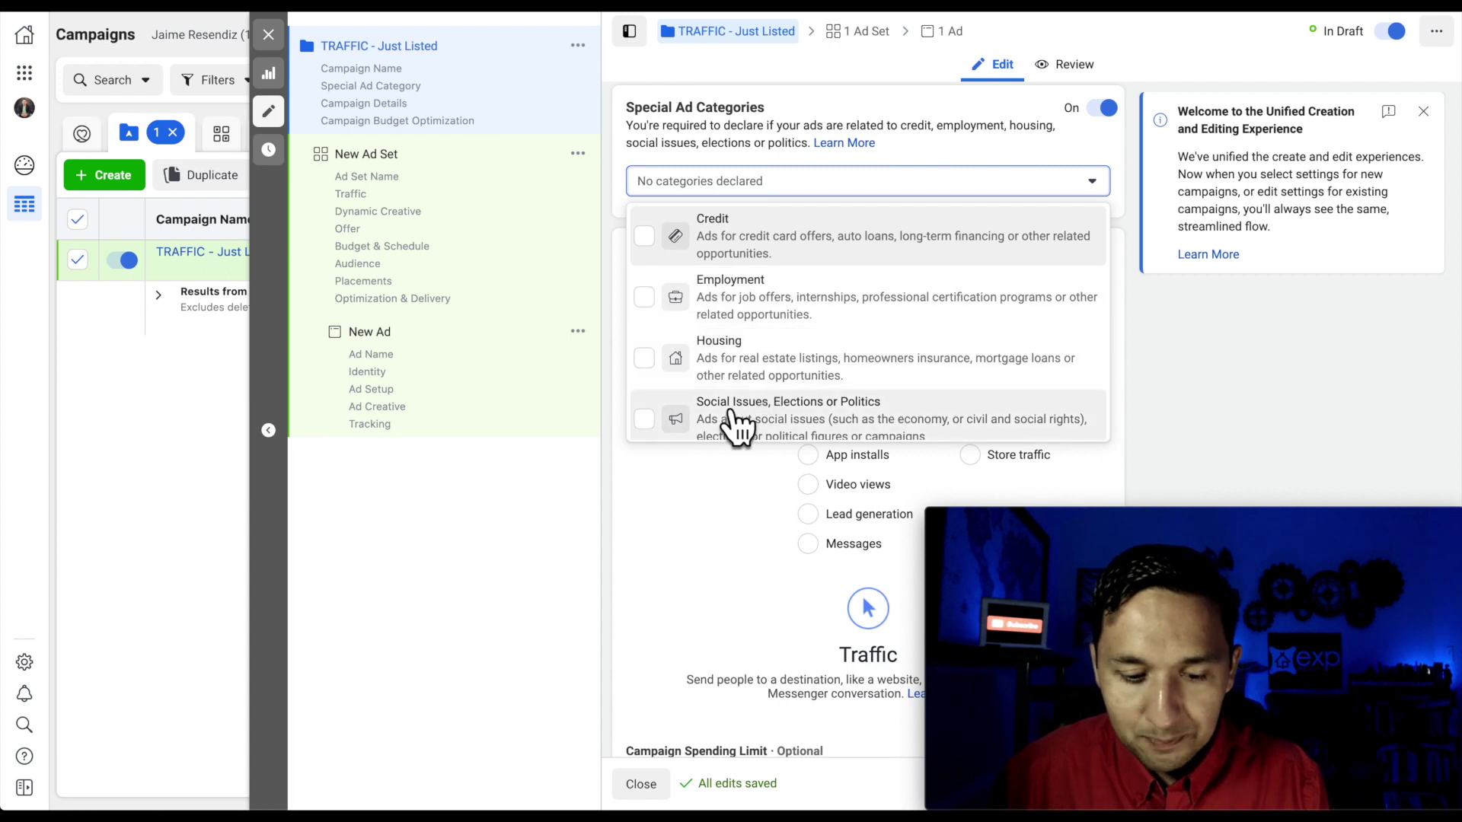
scroll(732, 430, "down", 1)
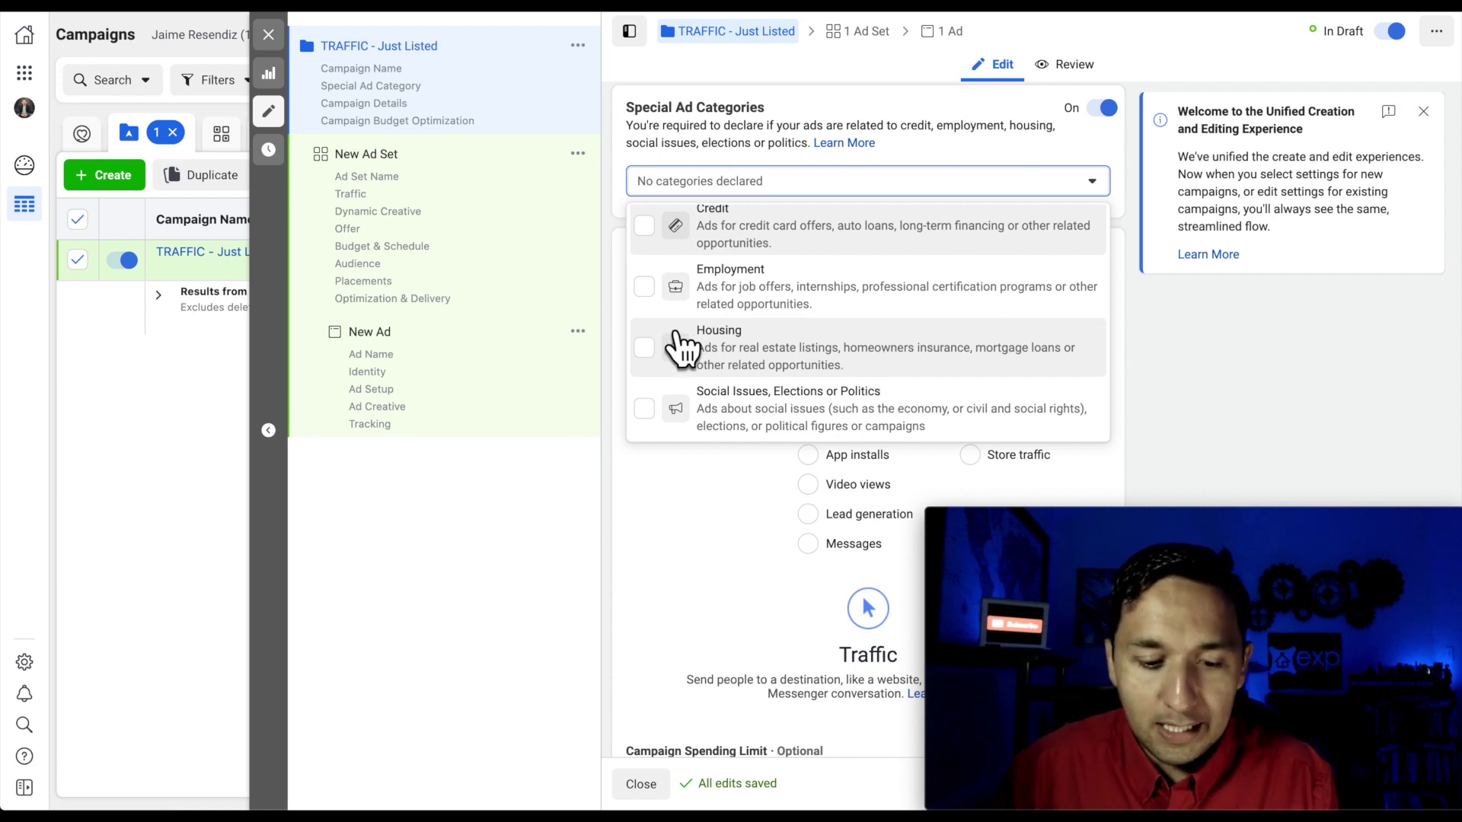
left_click(645, 348)
left_click(1178, 335)
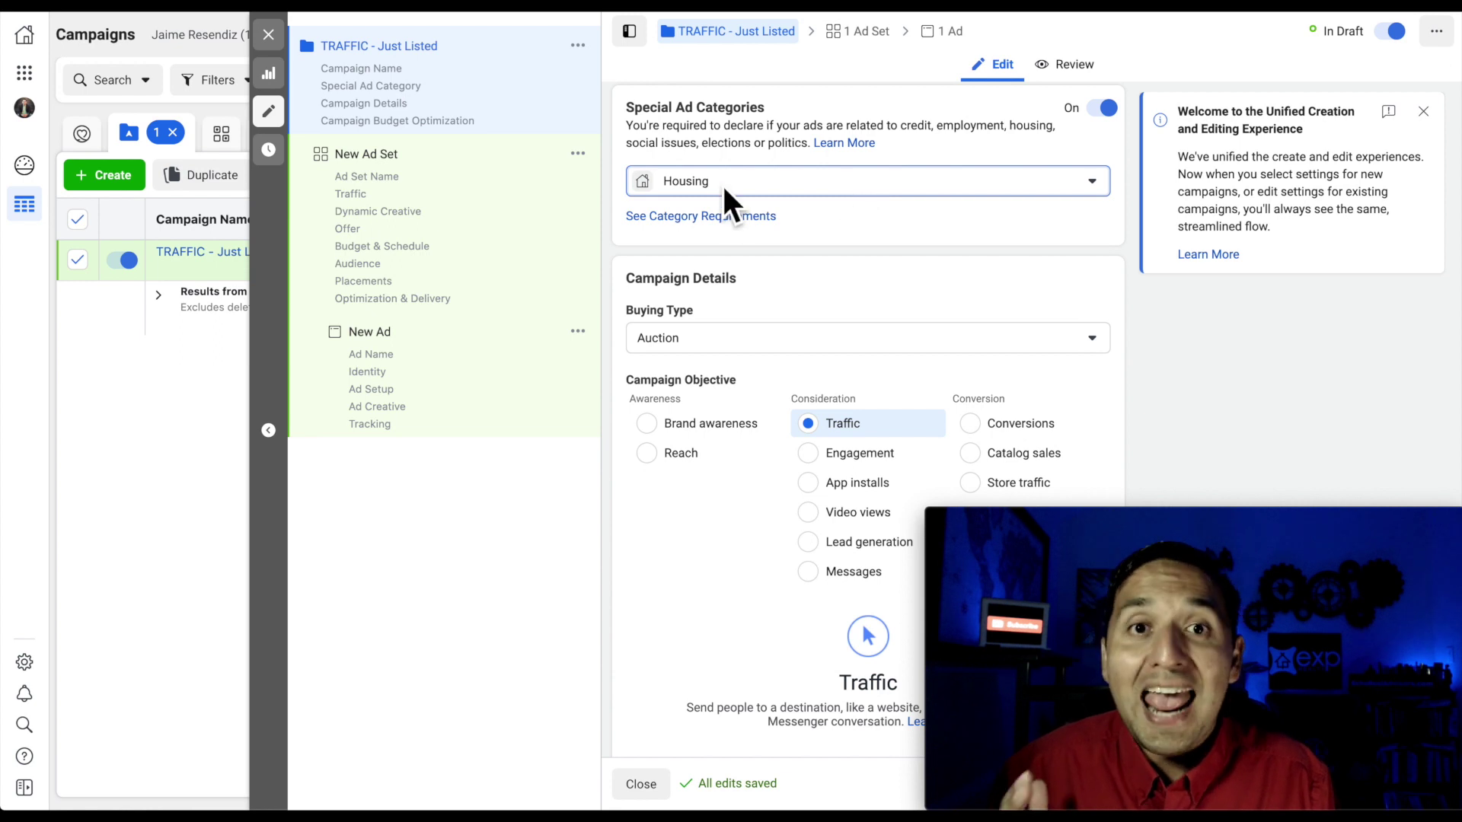
scroll(929, 308, "down", 2)
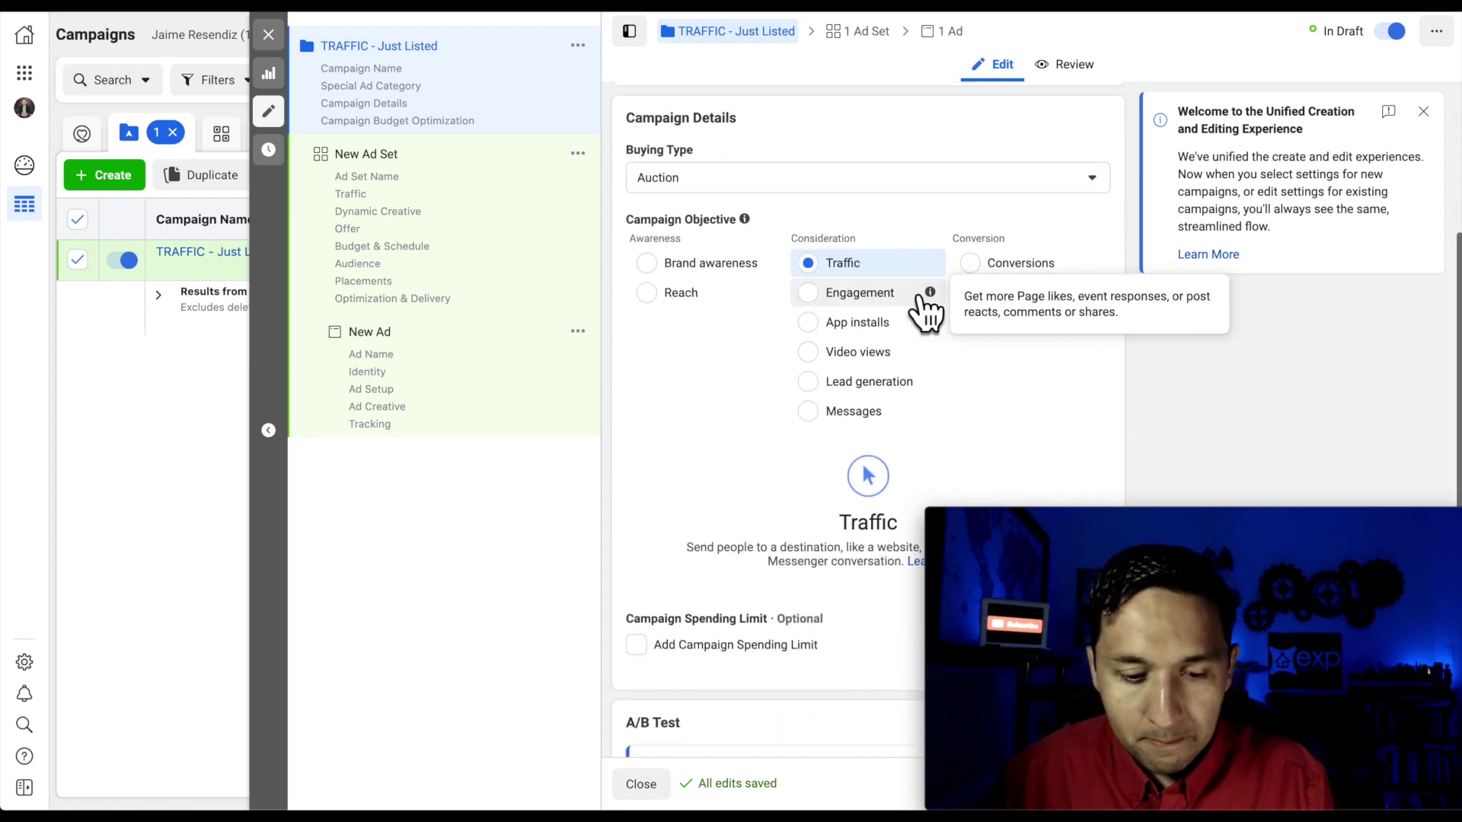
left_click(693, 176)
left_click(1180, 477)
scroll(953, 241, "down", 2)
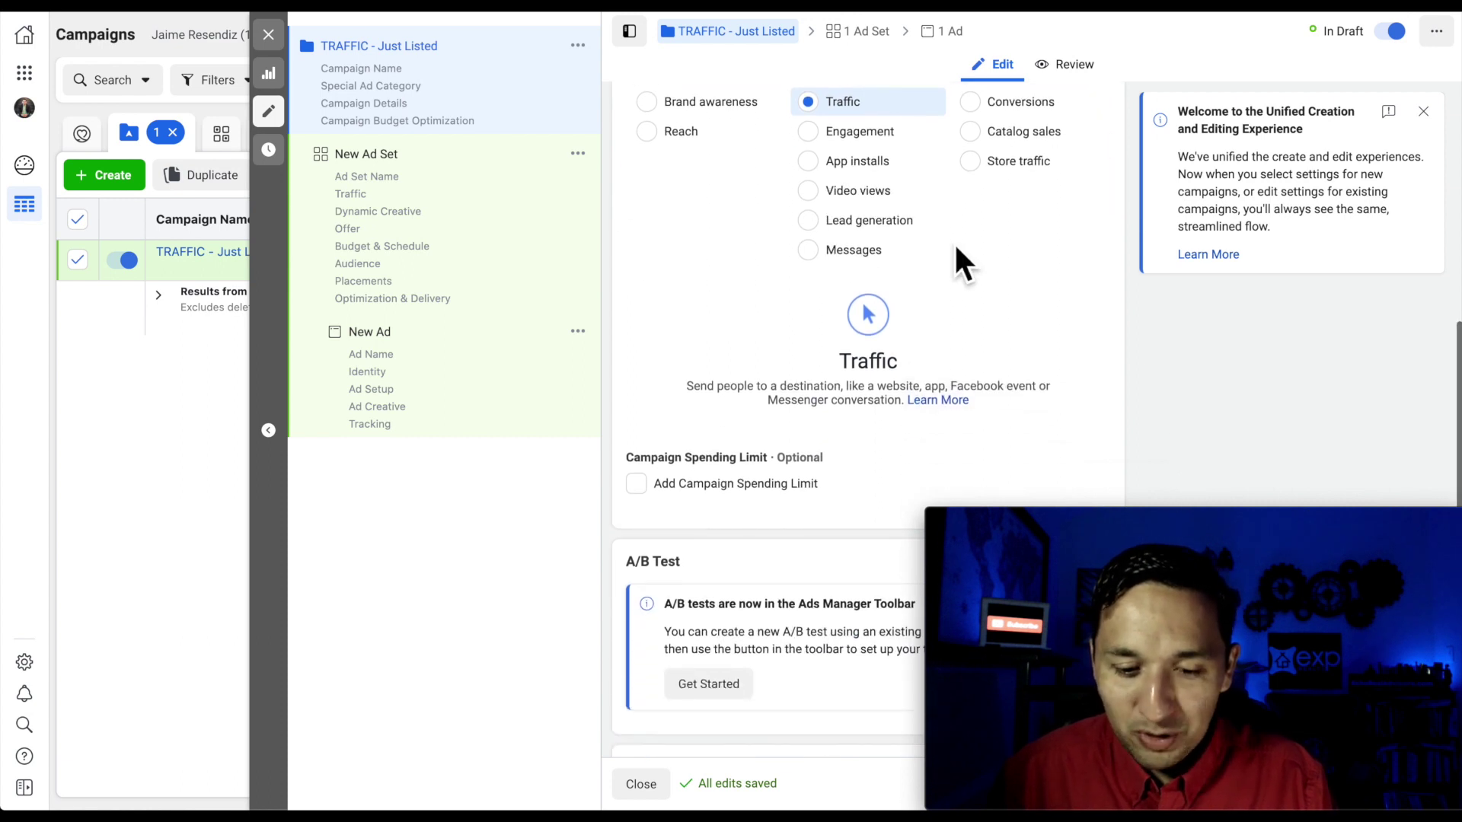
scroll(845, 198, "down", 1)
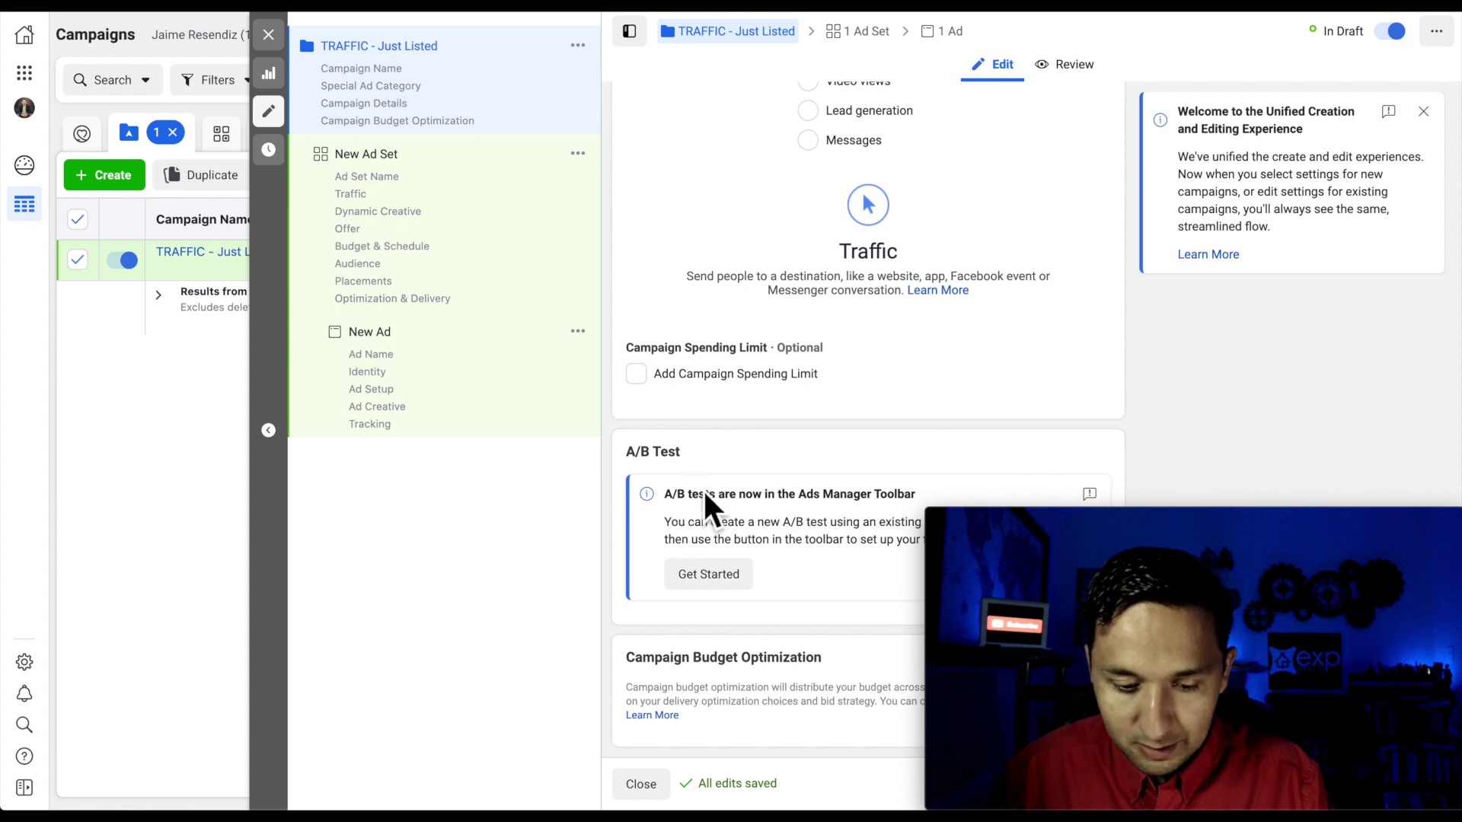
left_click(1346, 518)
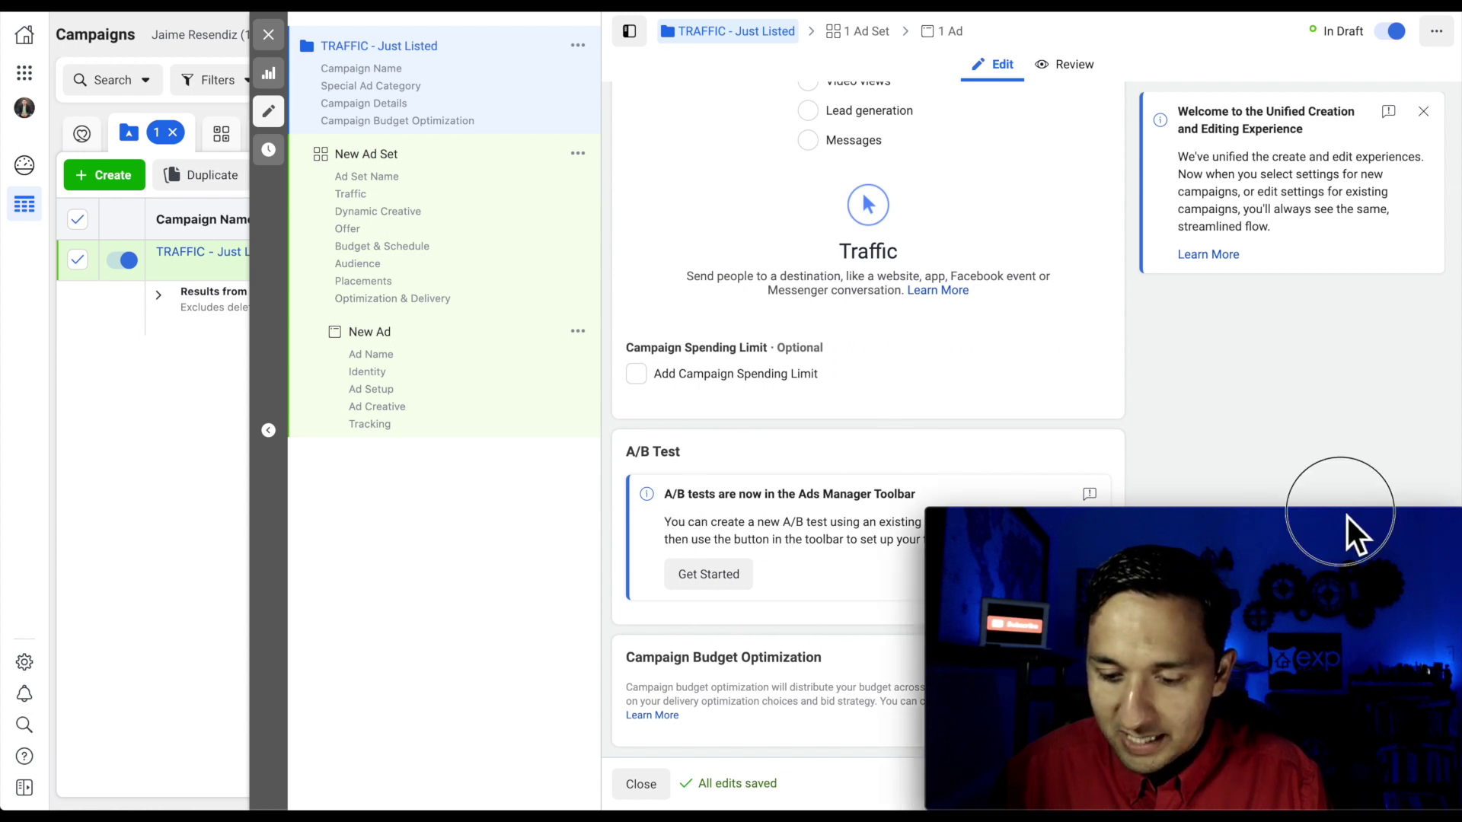
left_click_drag(1346, 518, 1331, 143)
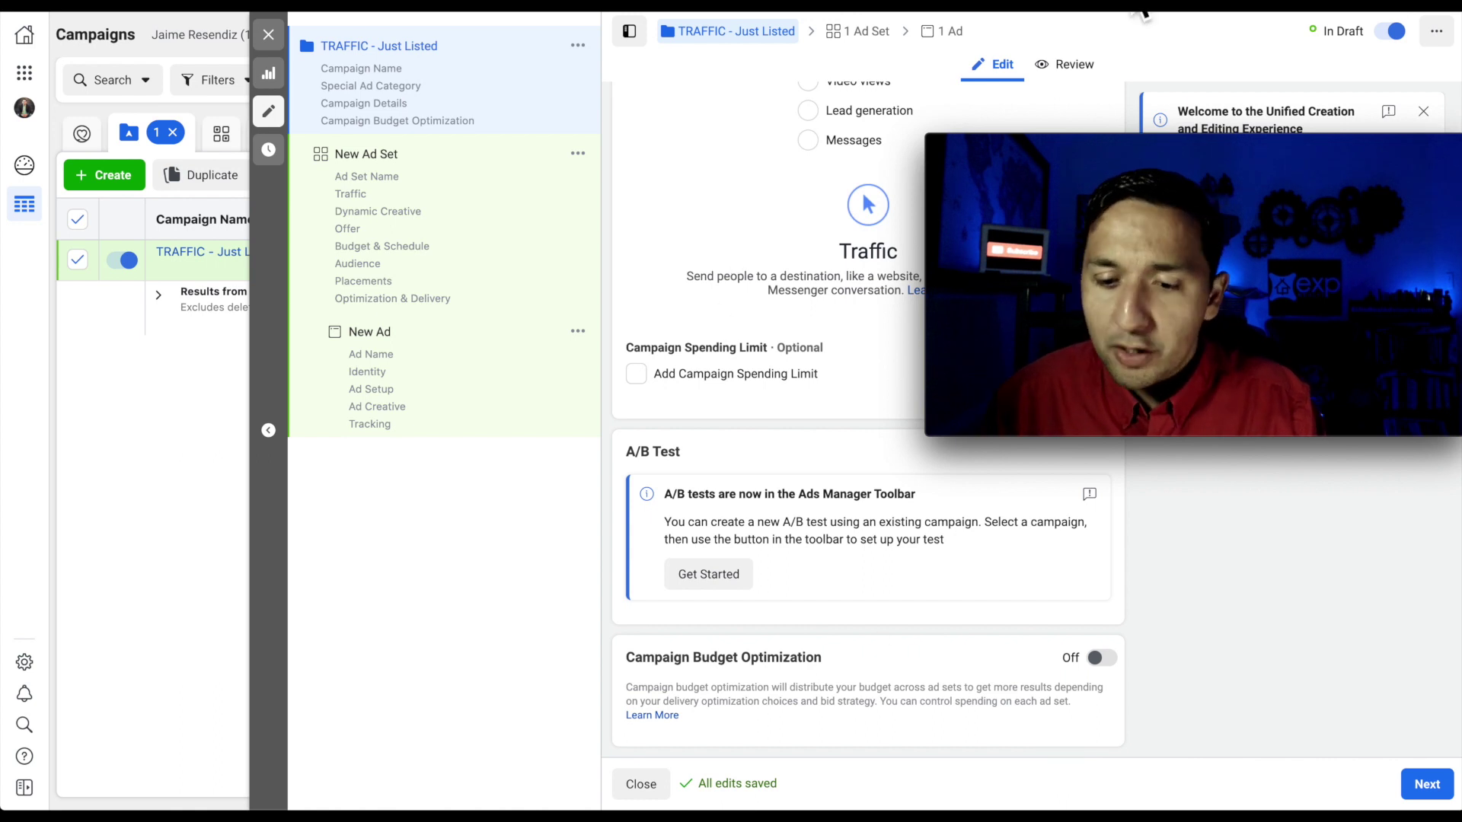
- Move to the ad set and name it 'TRAFFIC - 15MI-Zillow - Just Listed' from the pasted campaign name
left_click(1426, 792)
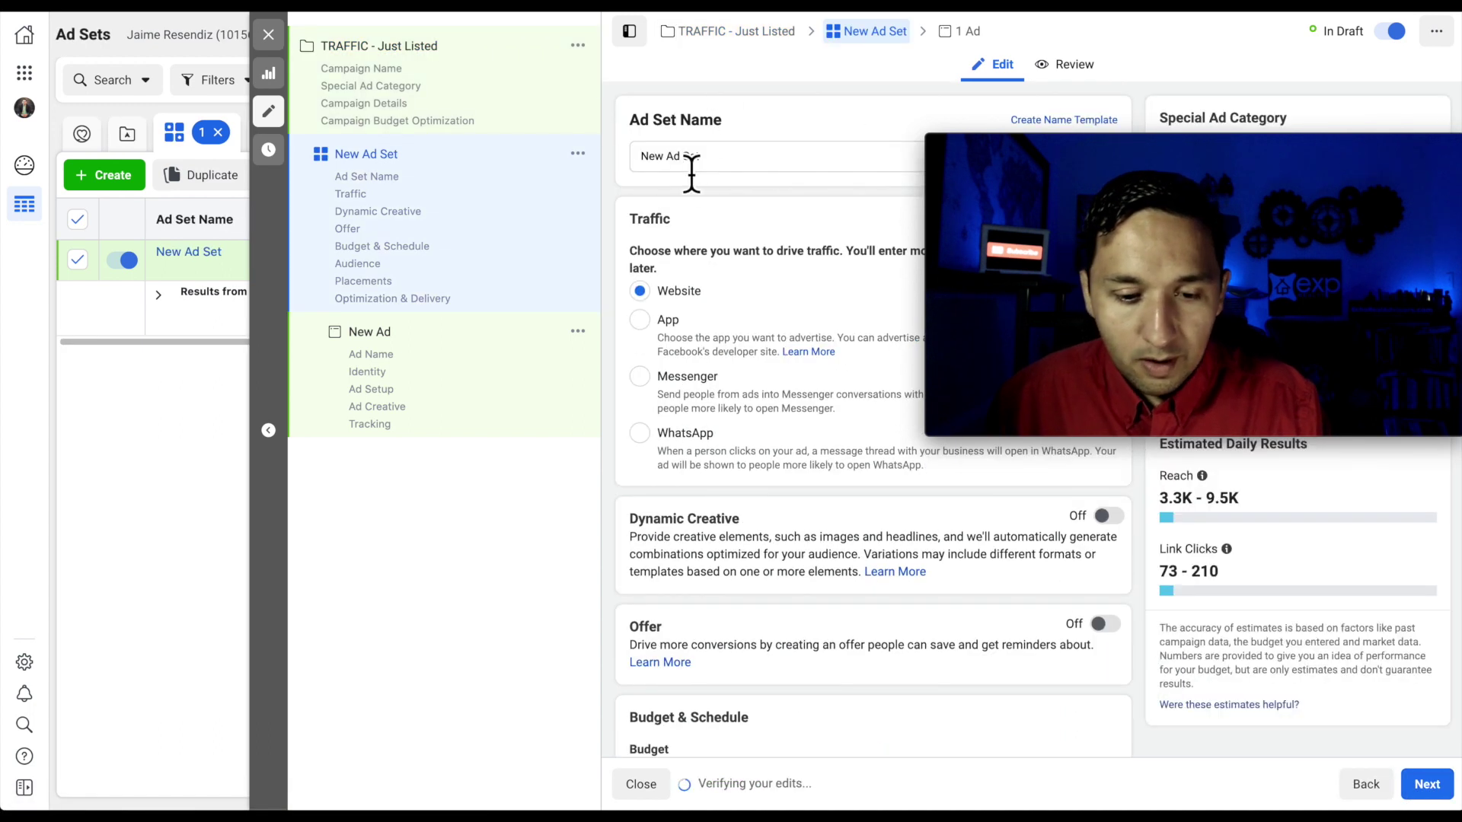
triple_click(692, 169)
type("TRAFFIC - Just Listed")
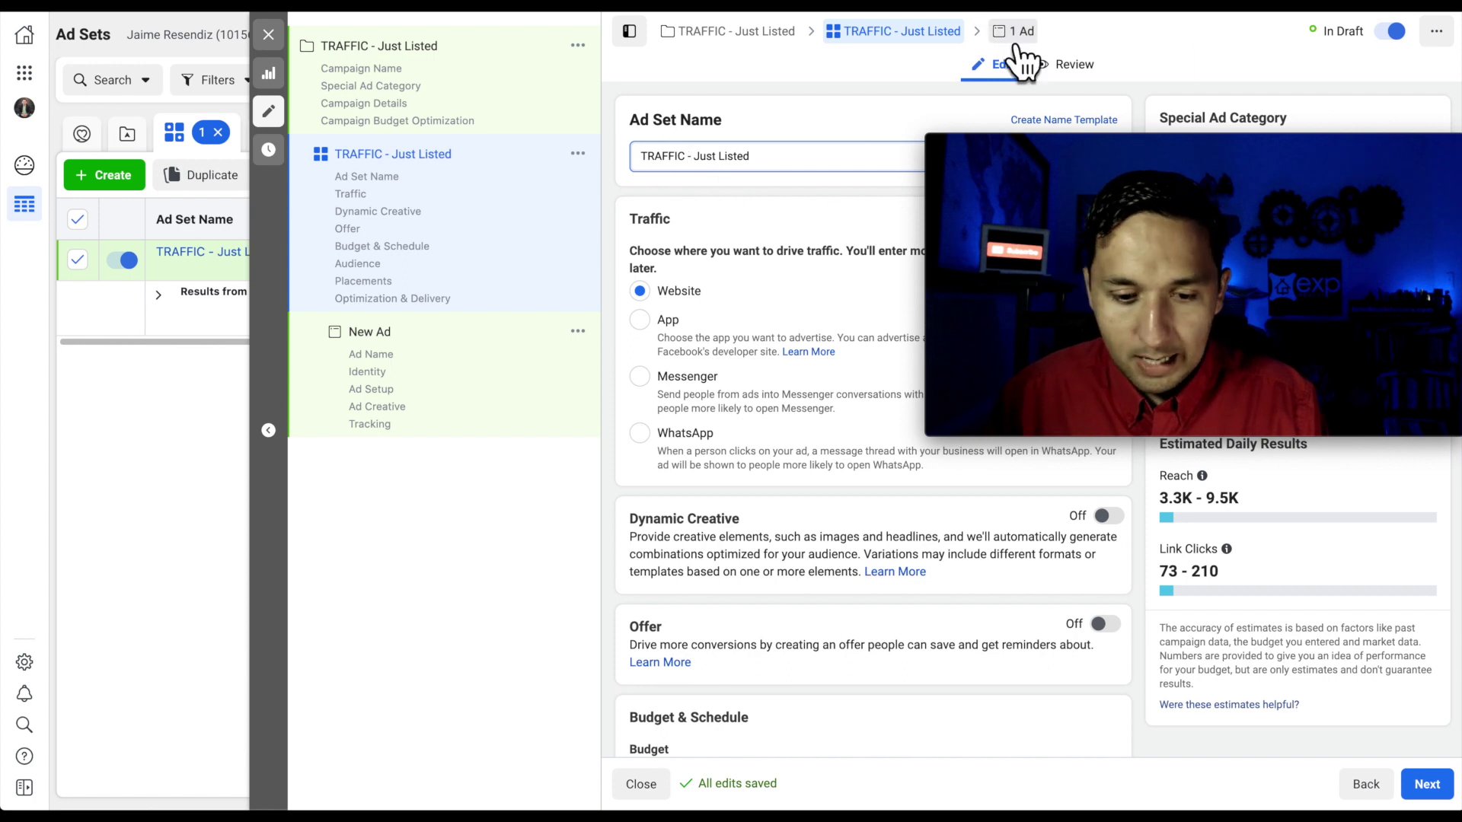
type("Zillow")
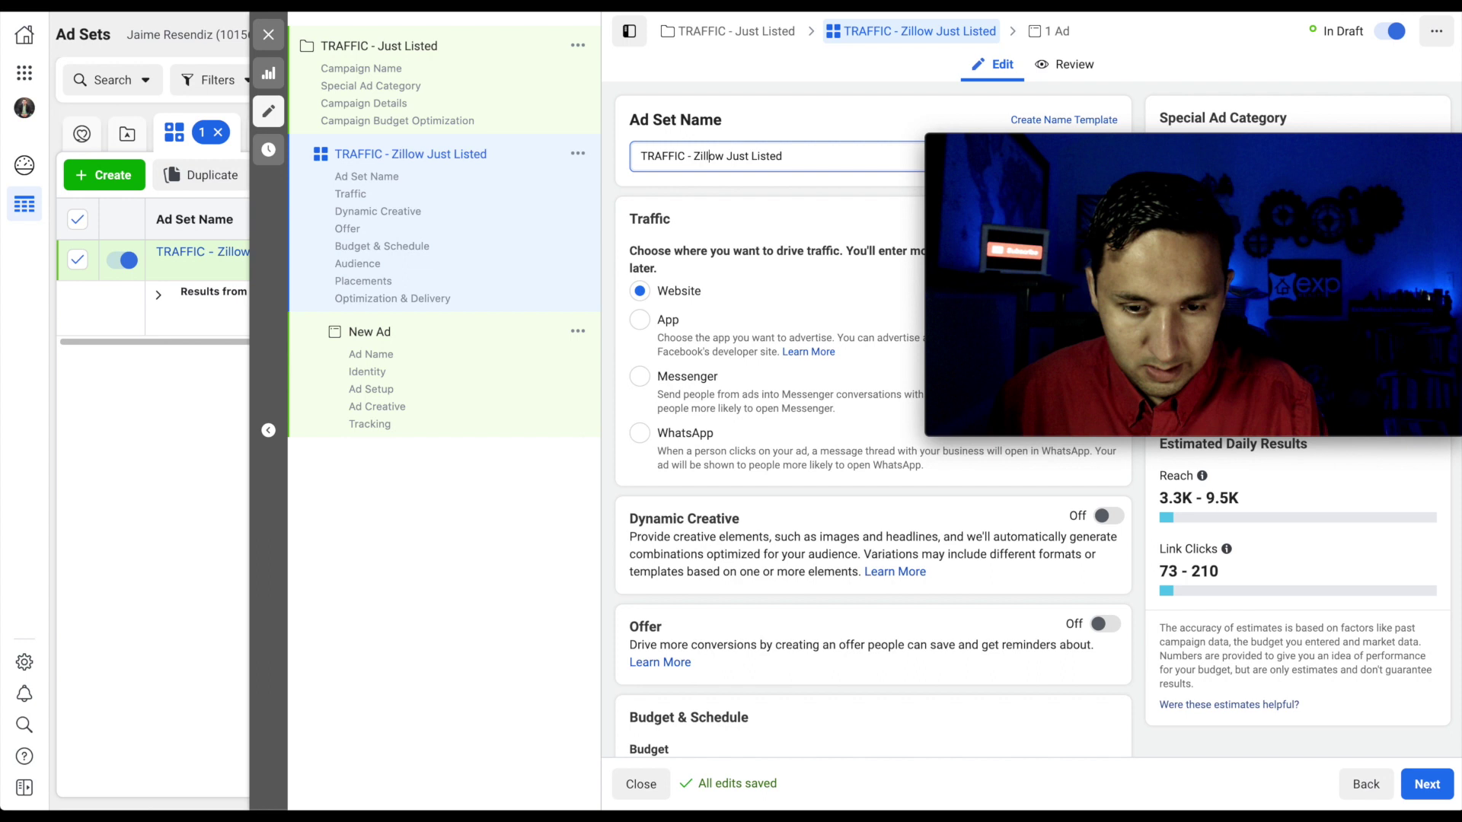
type("15Mi")
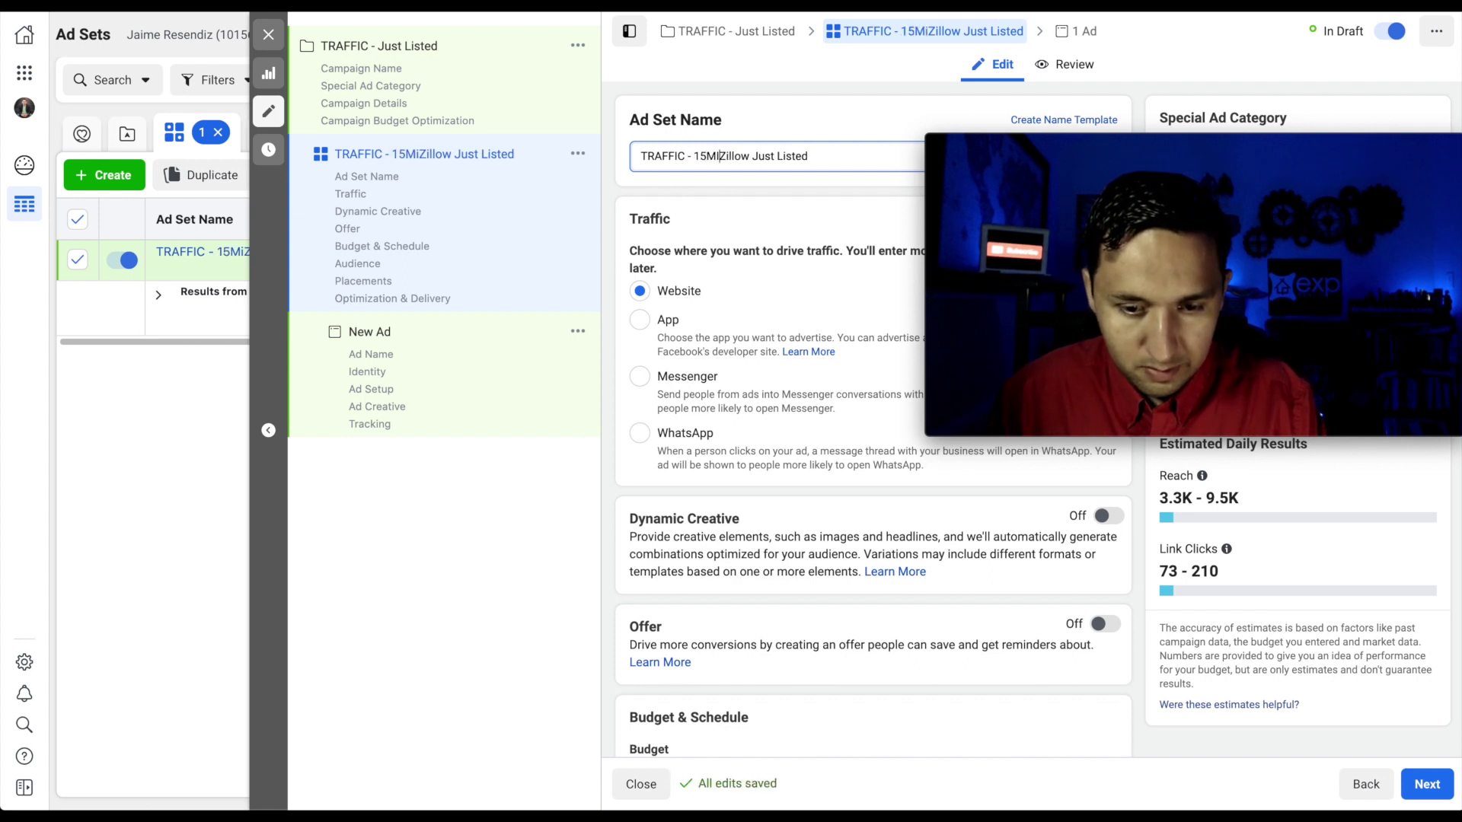
type("-")
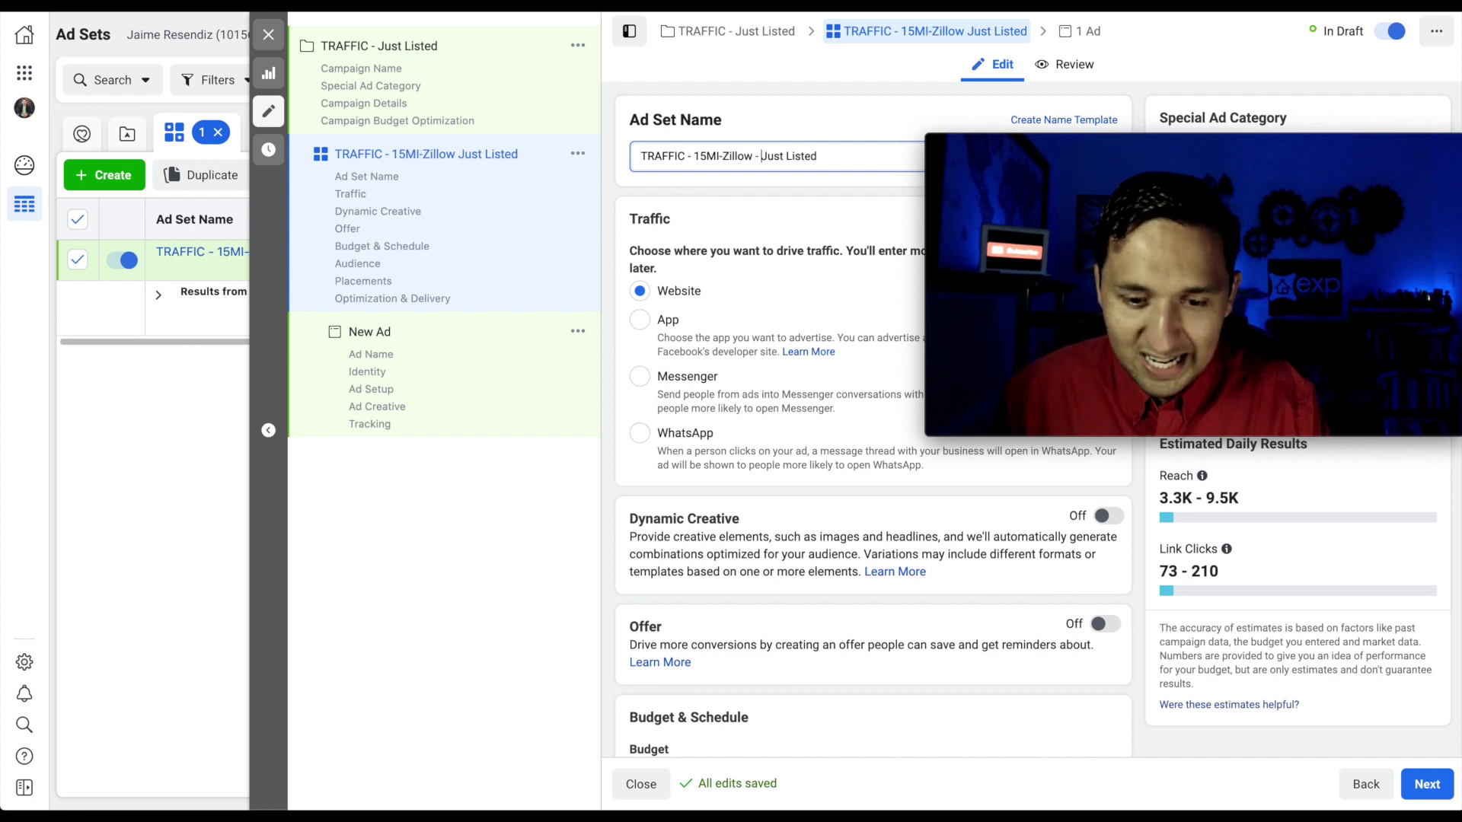
triple_click(720, 171)
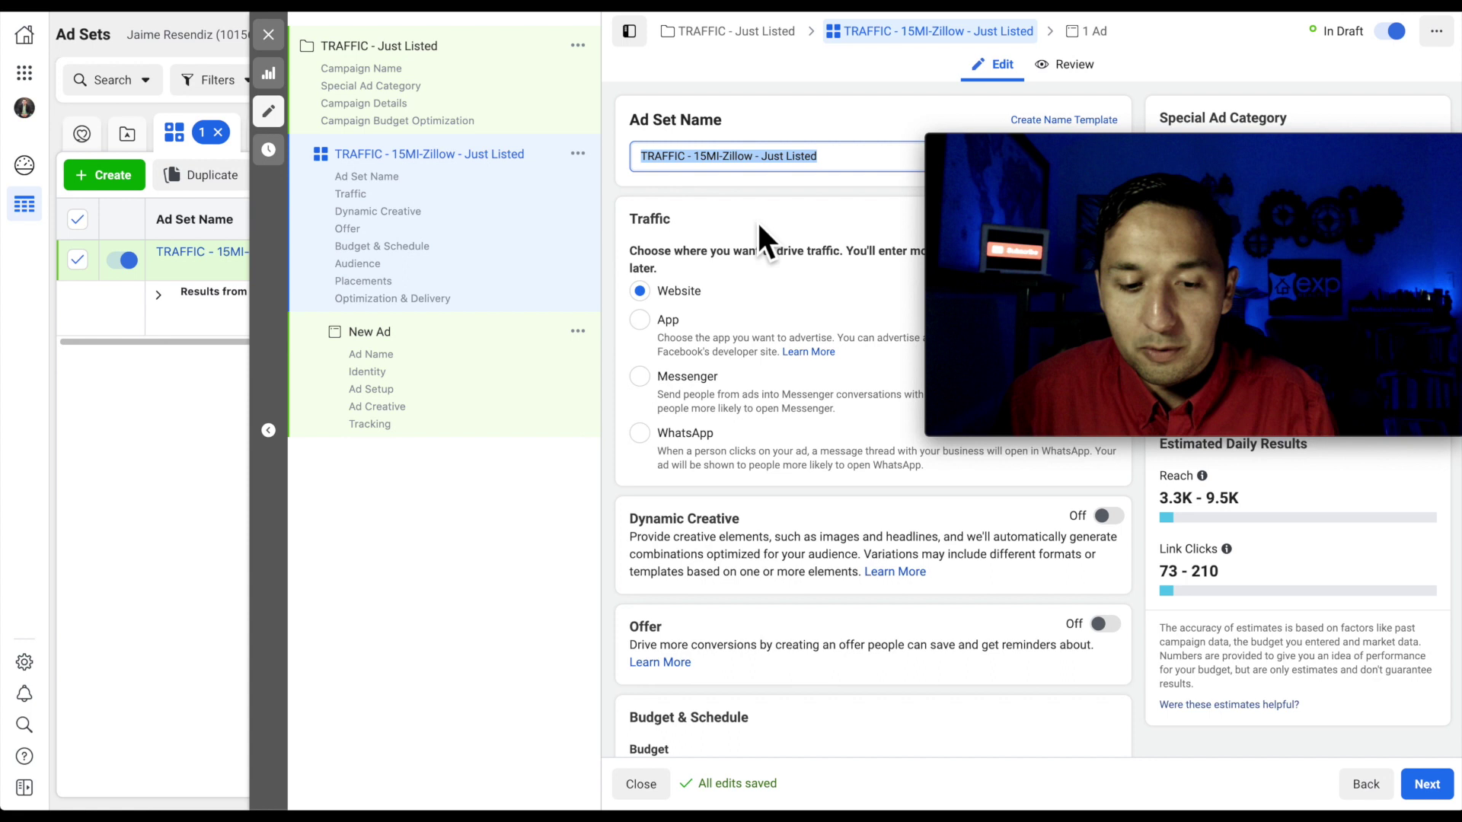
left_click(706, 160)
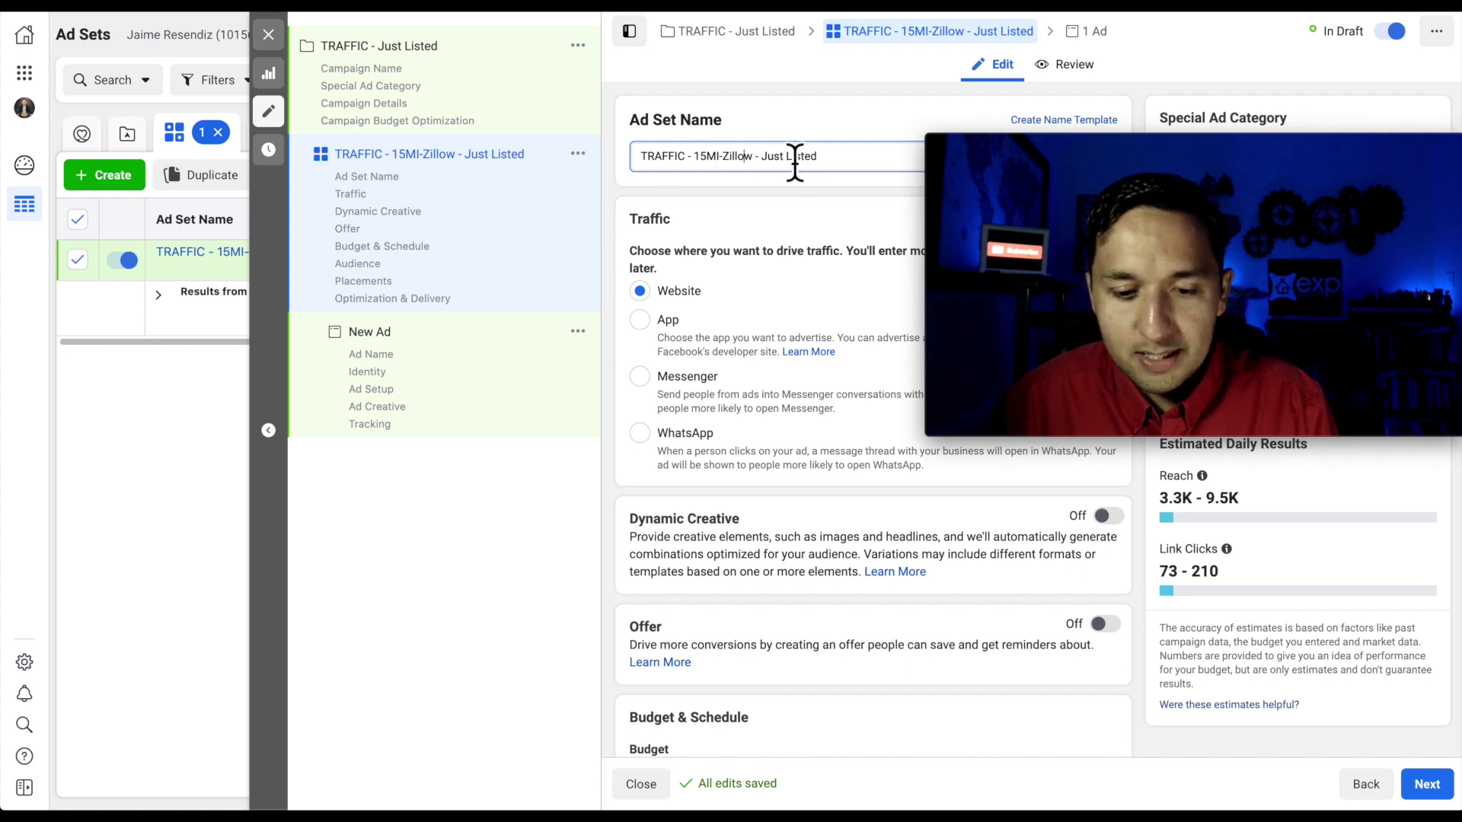
triple_click(742, 171)
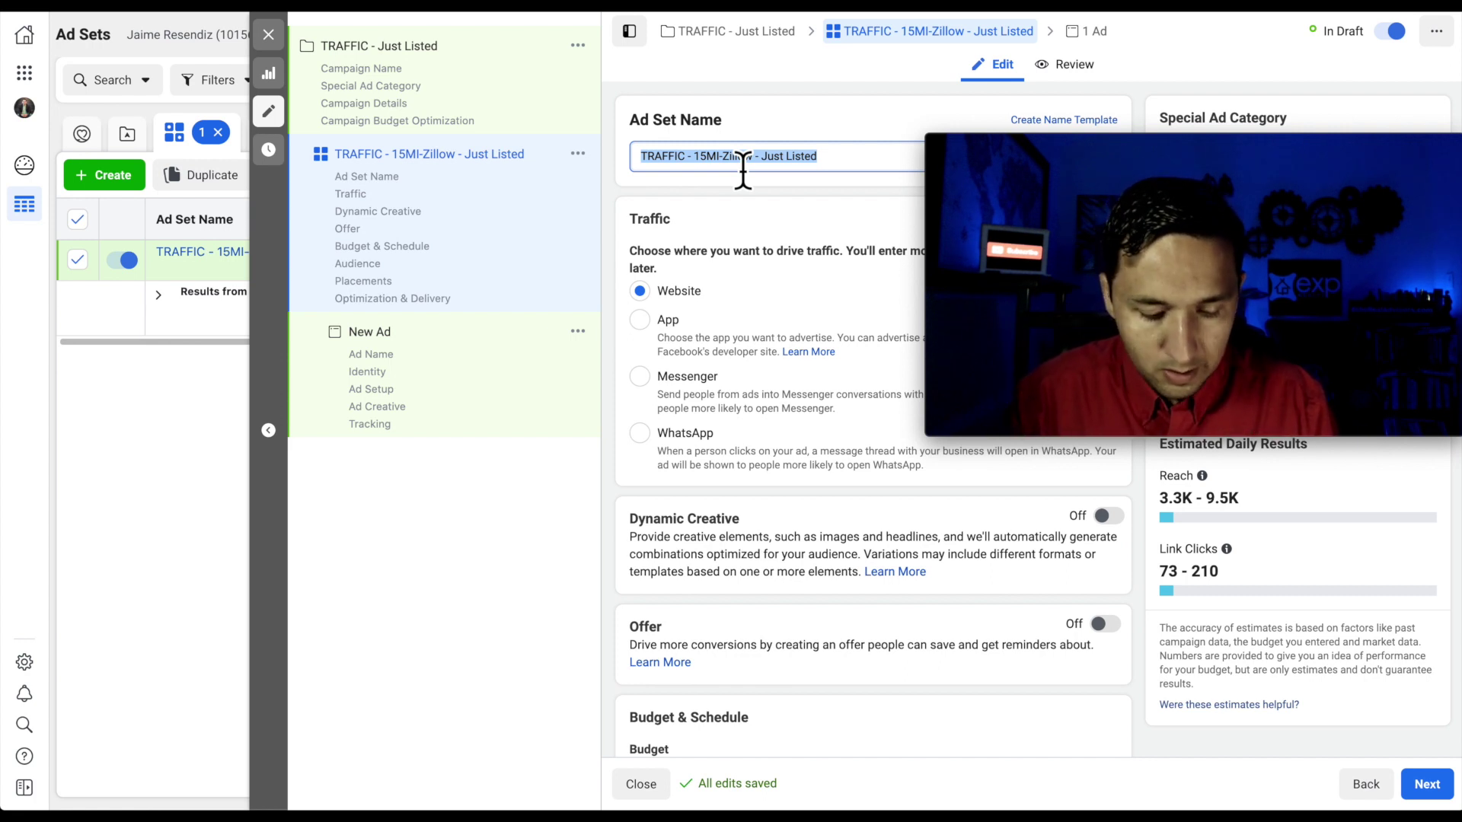
scroll(764, 255, "down", 1)
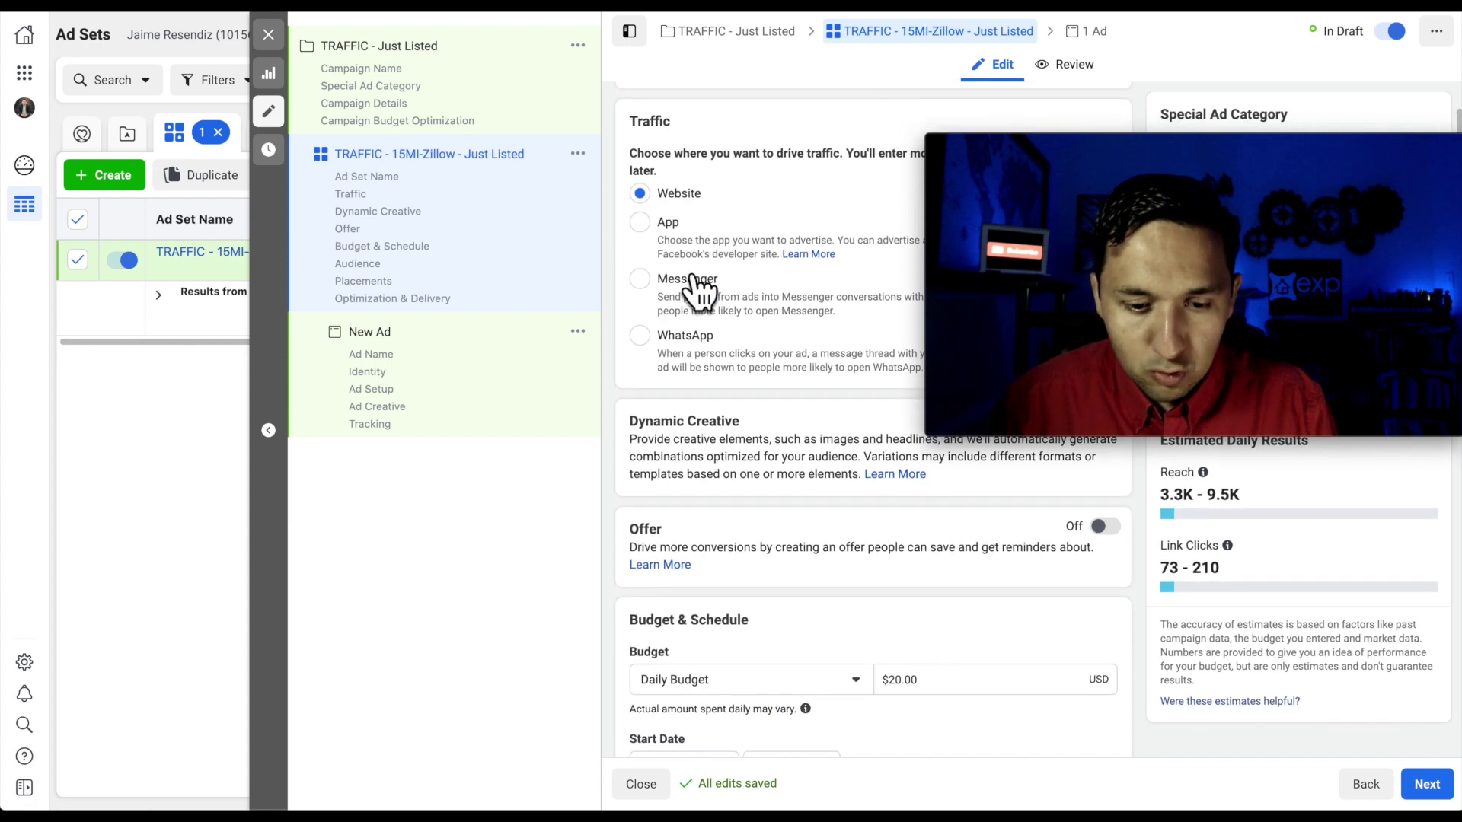
scroll(720, 238, "down", 1)
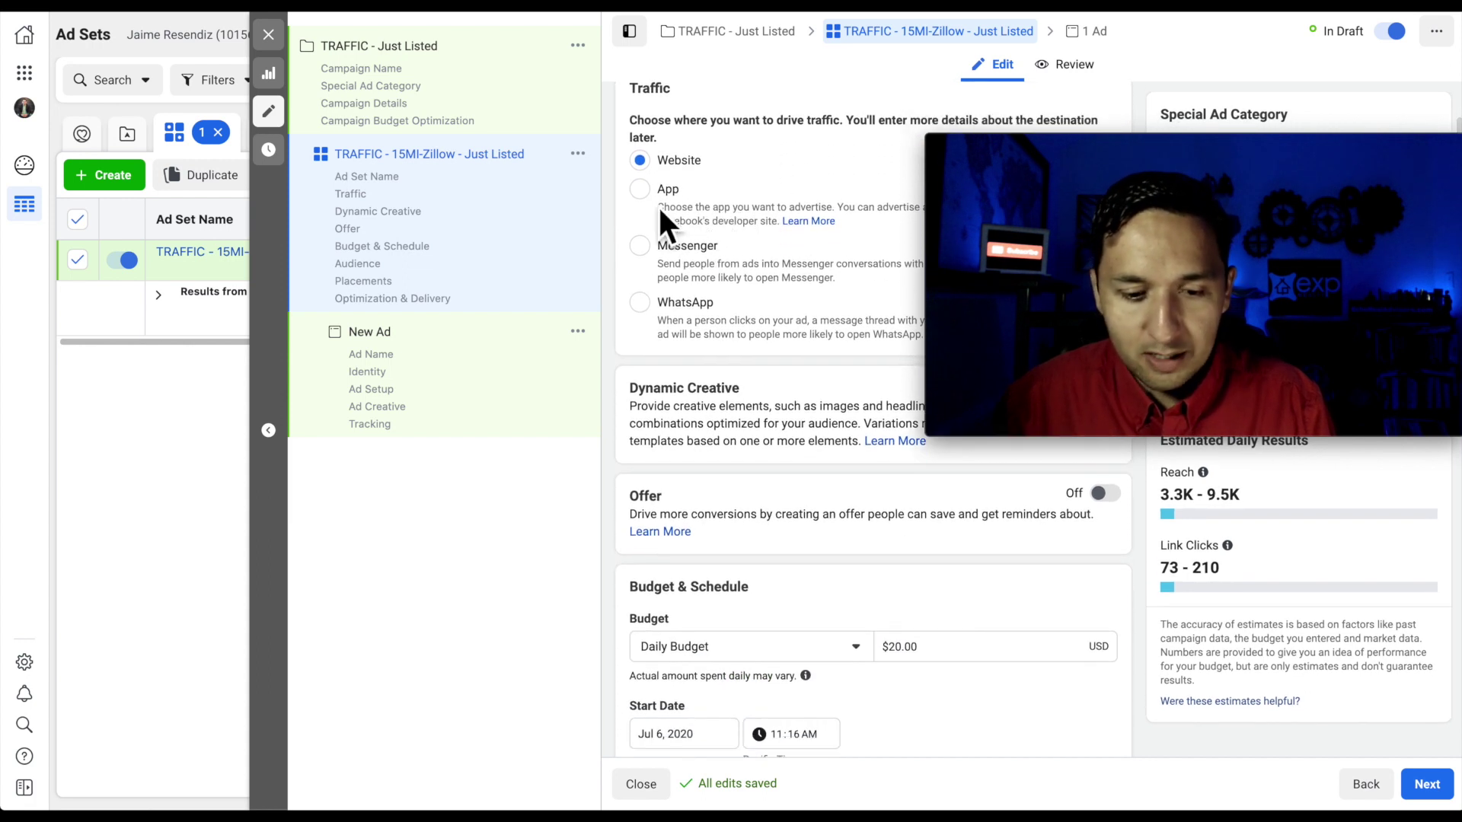
scroll(734, 274, "down", 1)
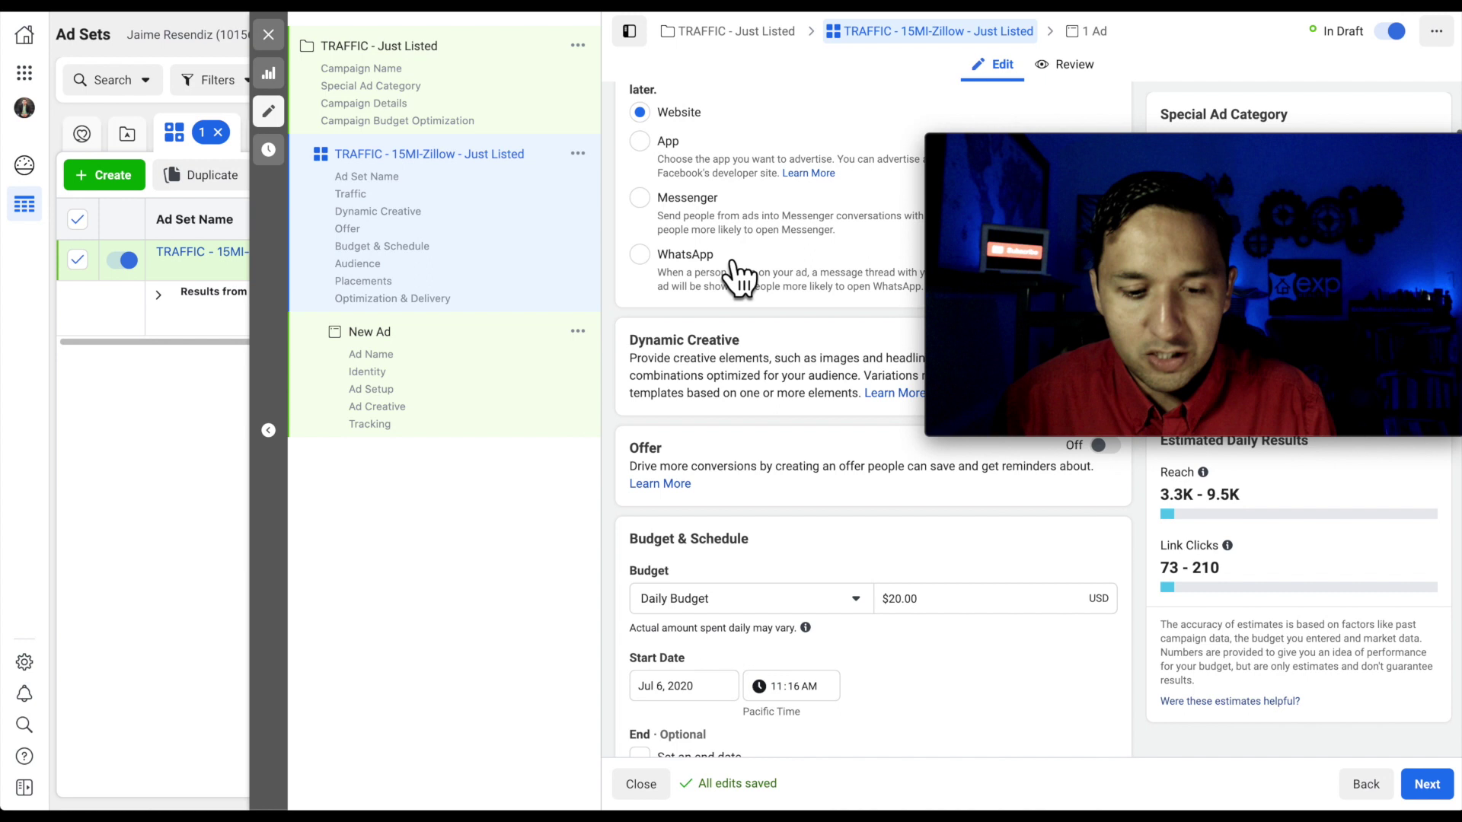
scroll(739, 270, "down", 4)
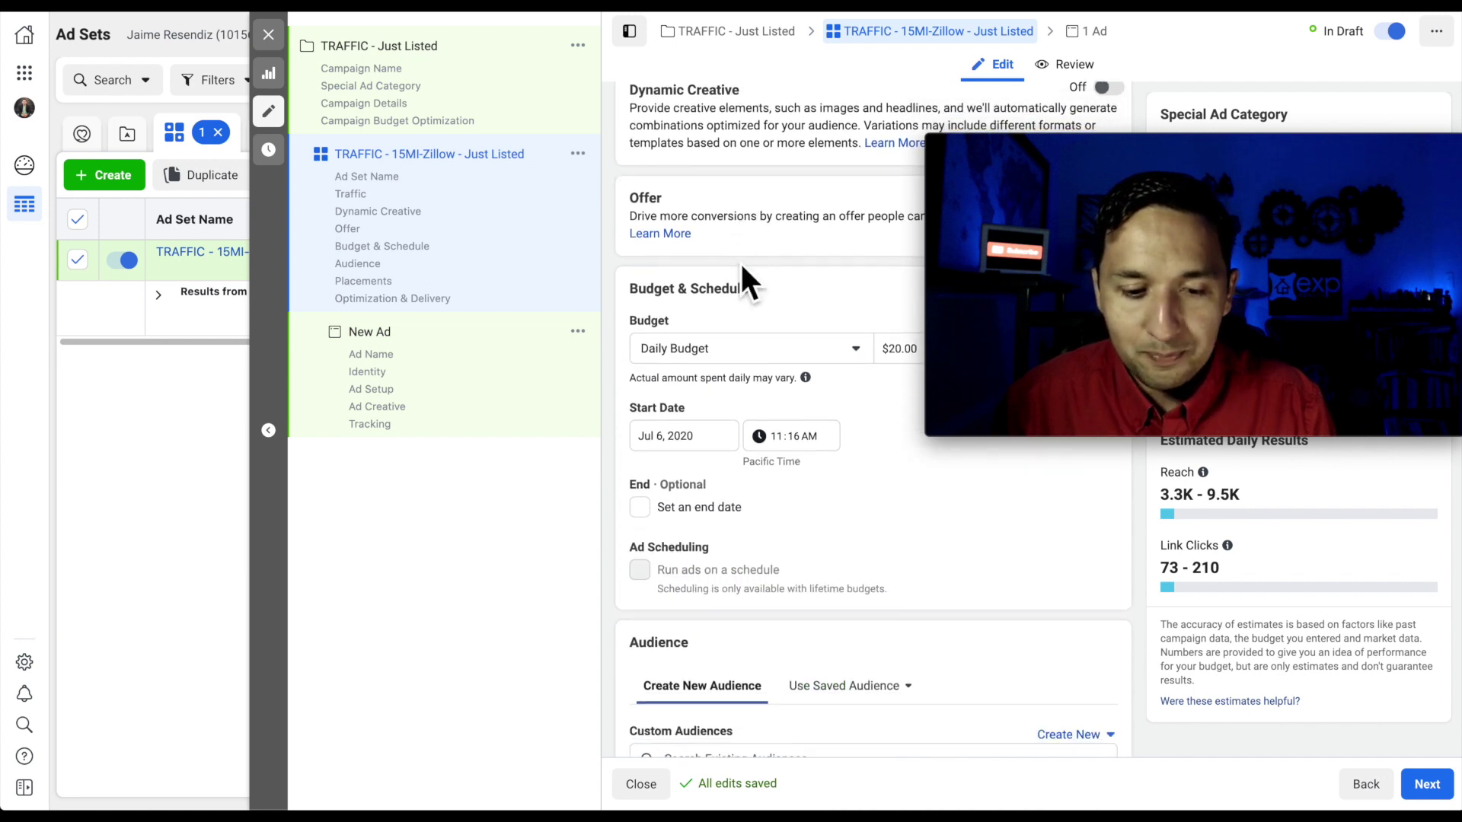
scroll(743, 268, "up", 1)
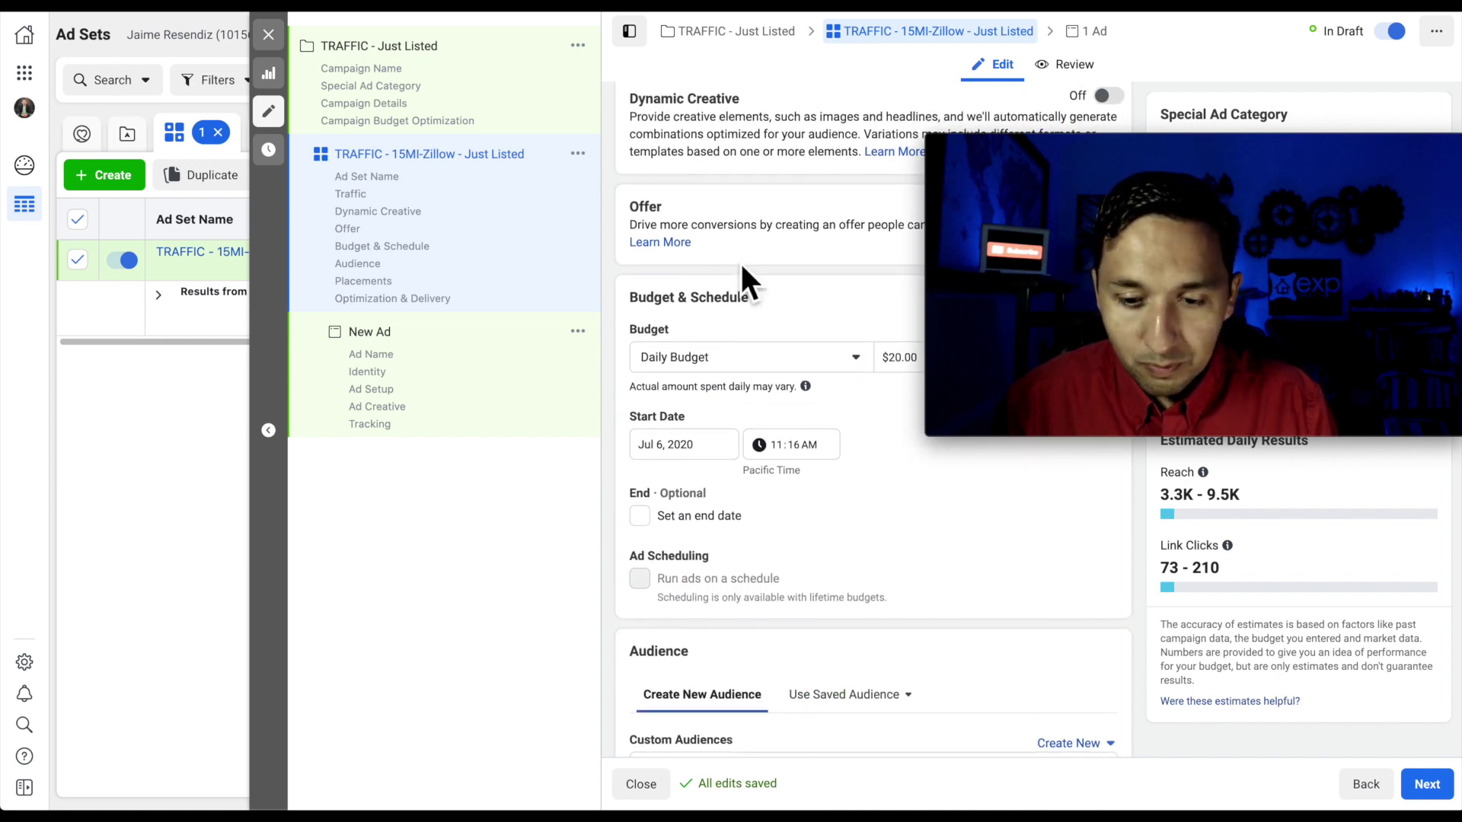
scroll(743, 268, "down", 2)
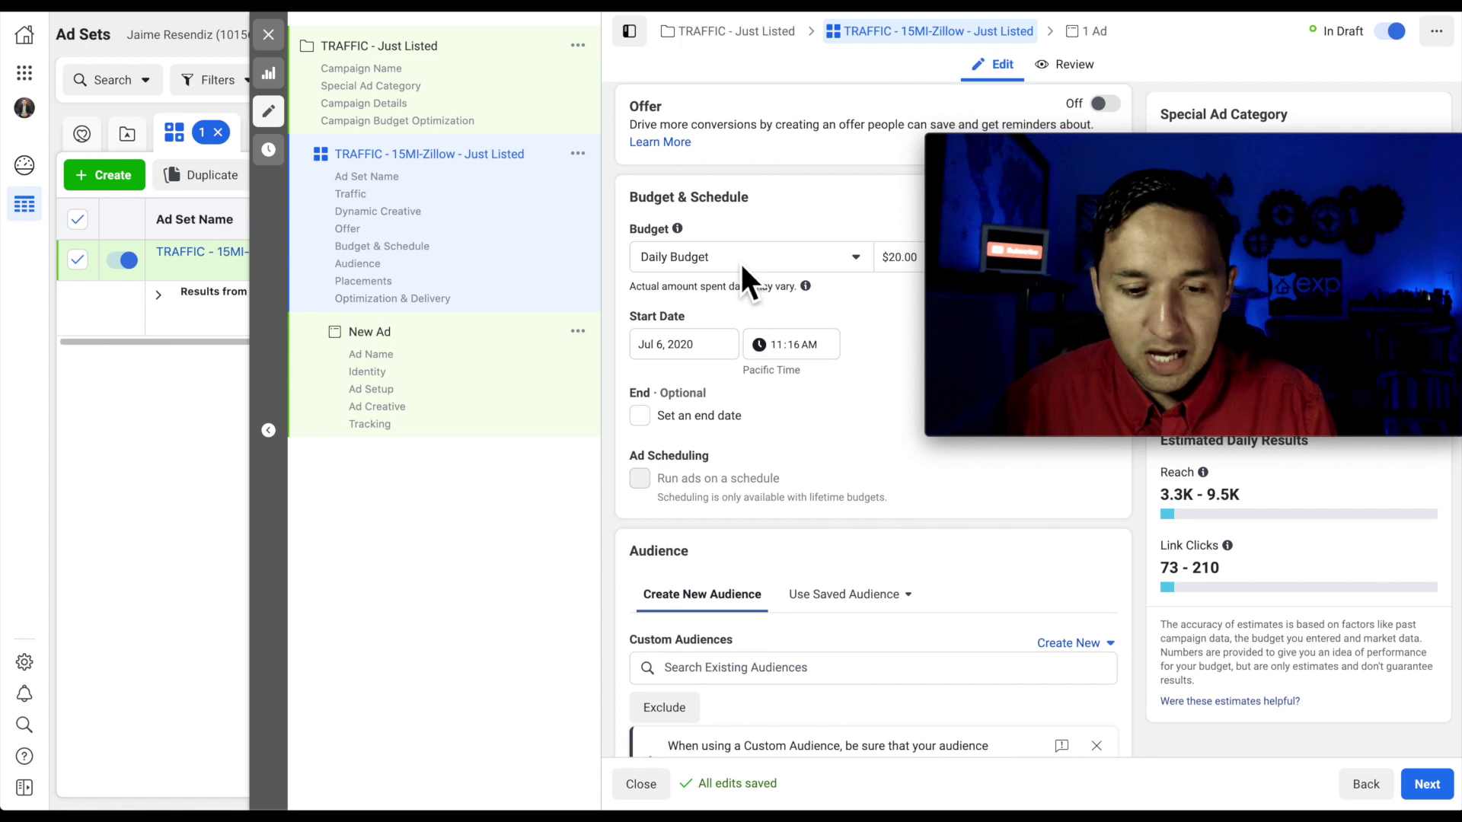
scroll(742, 267, "down", 2)
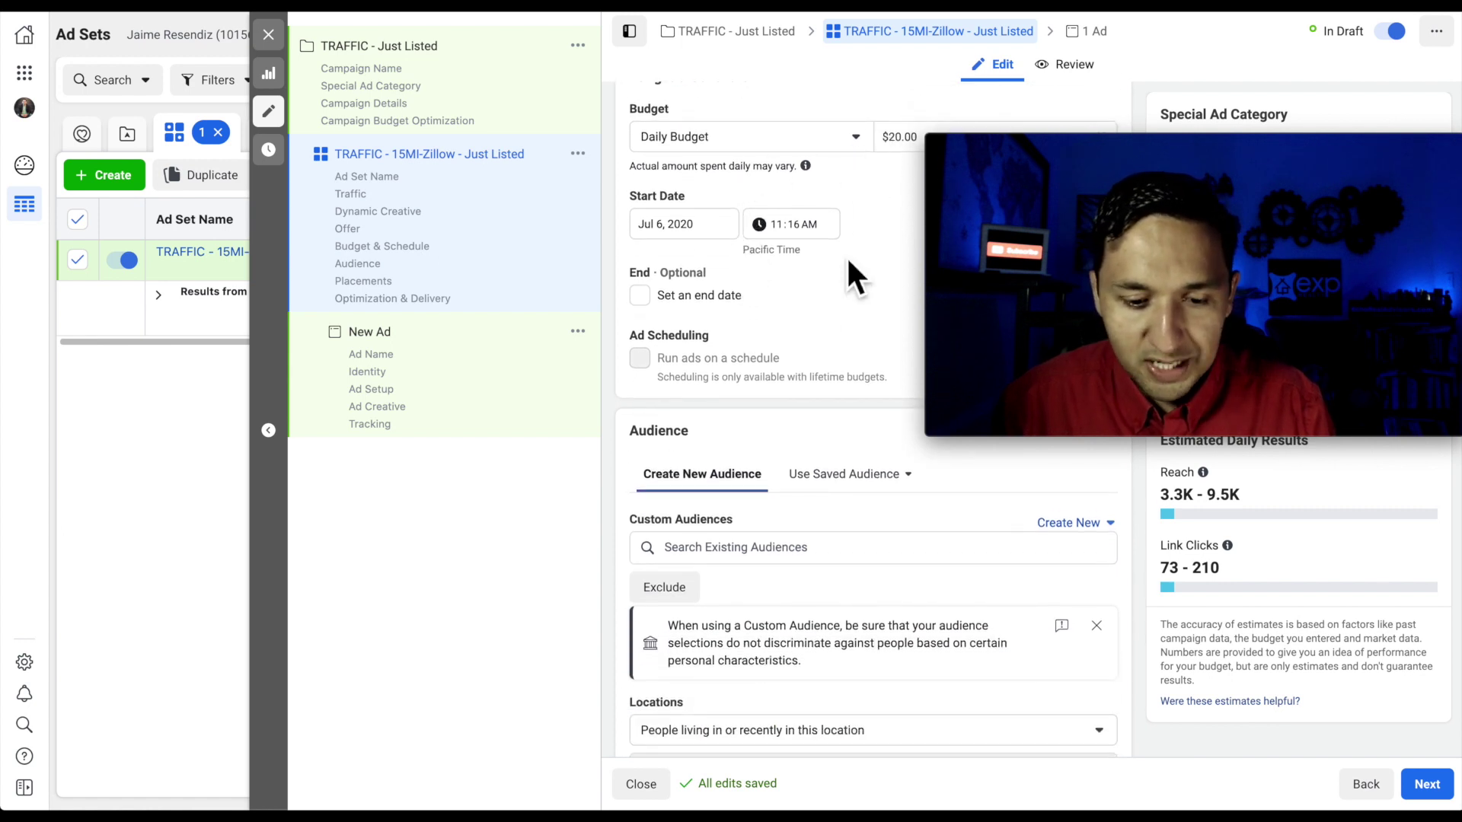
scroll(846, 254, "down", 1)
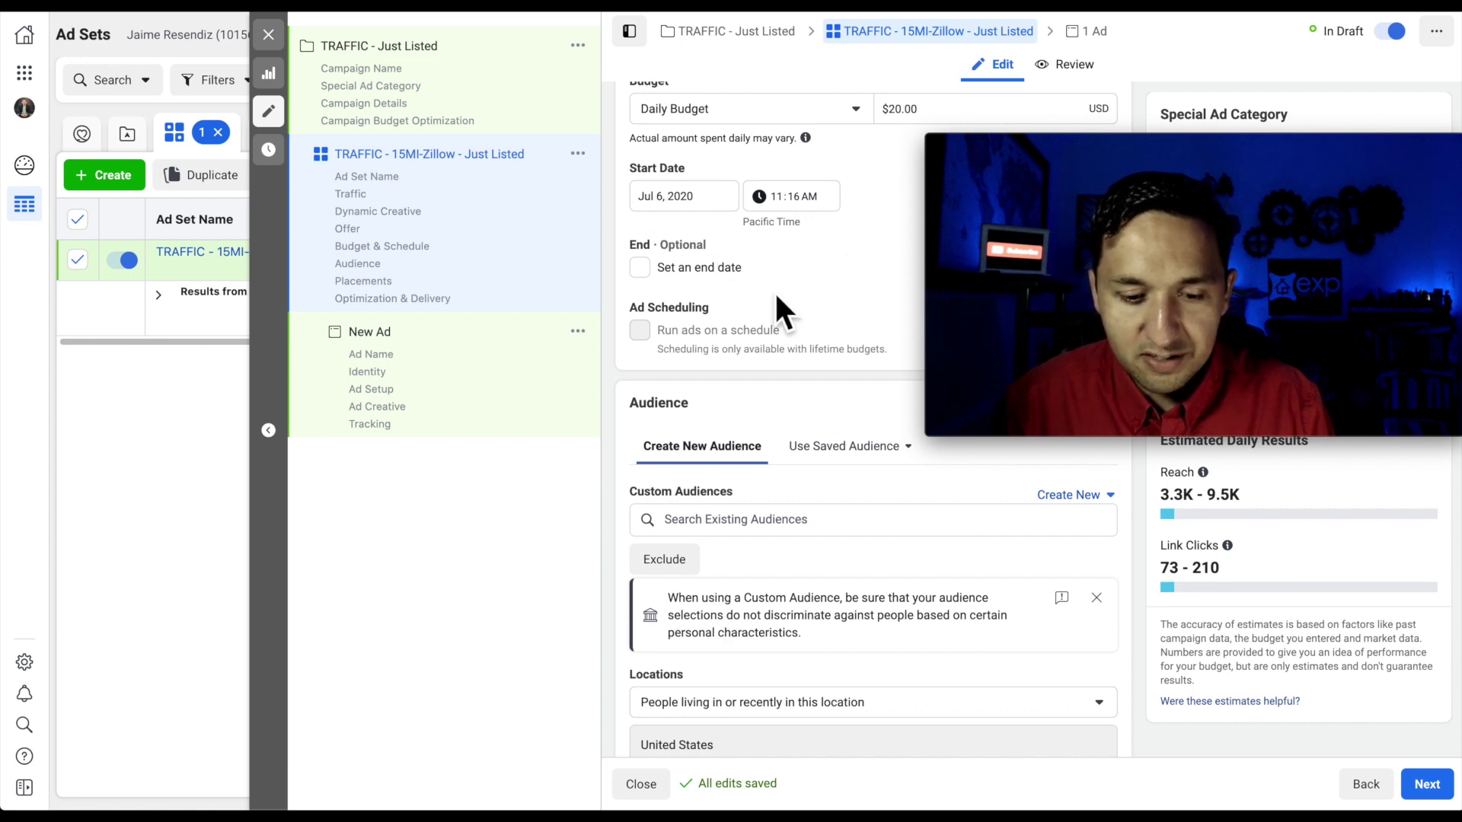
scroll(776, 295, "down", 1)
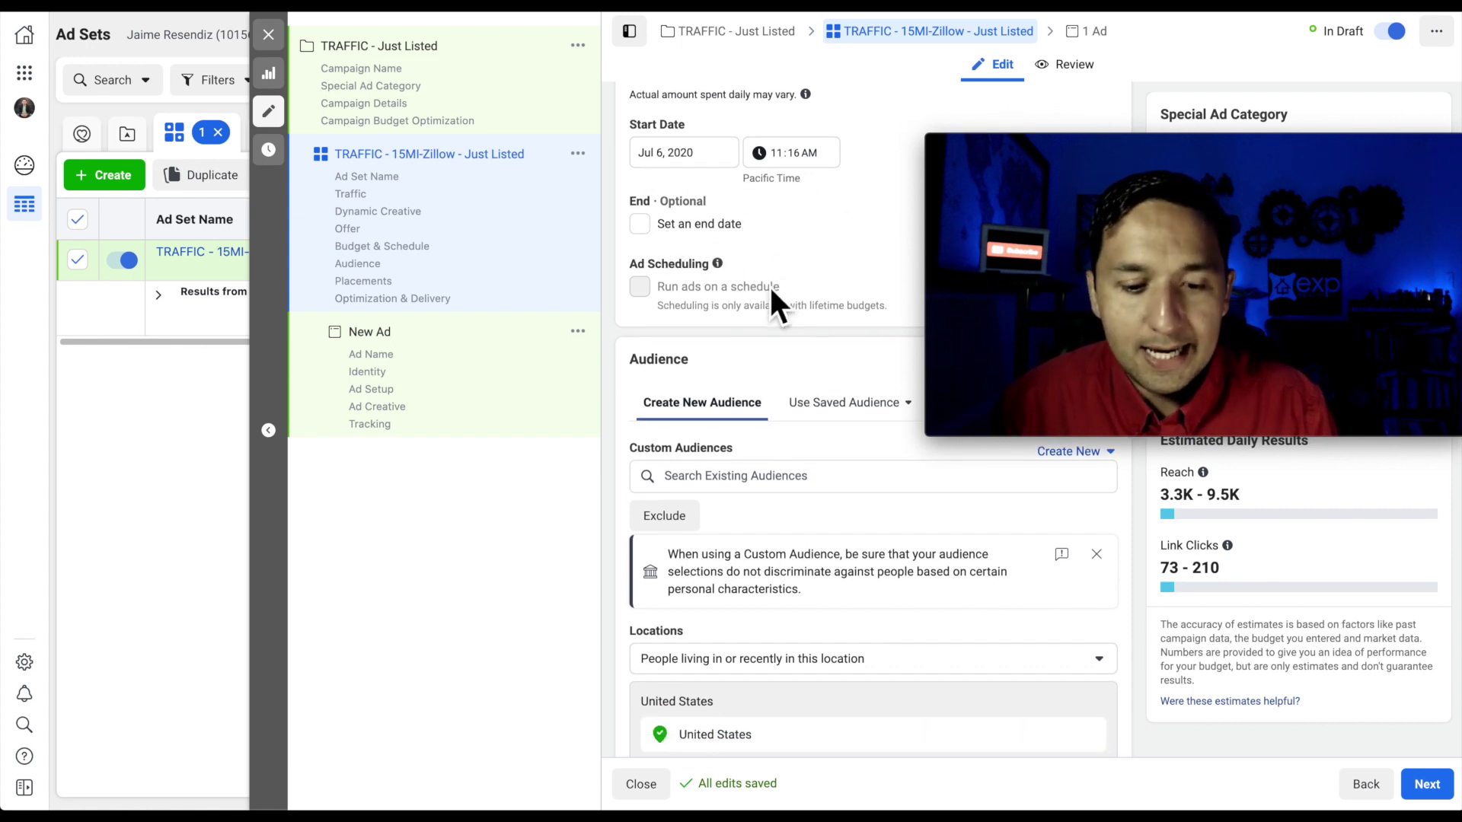
scroll(769, 289, "down", 2)
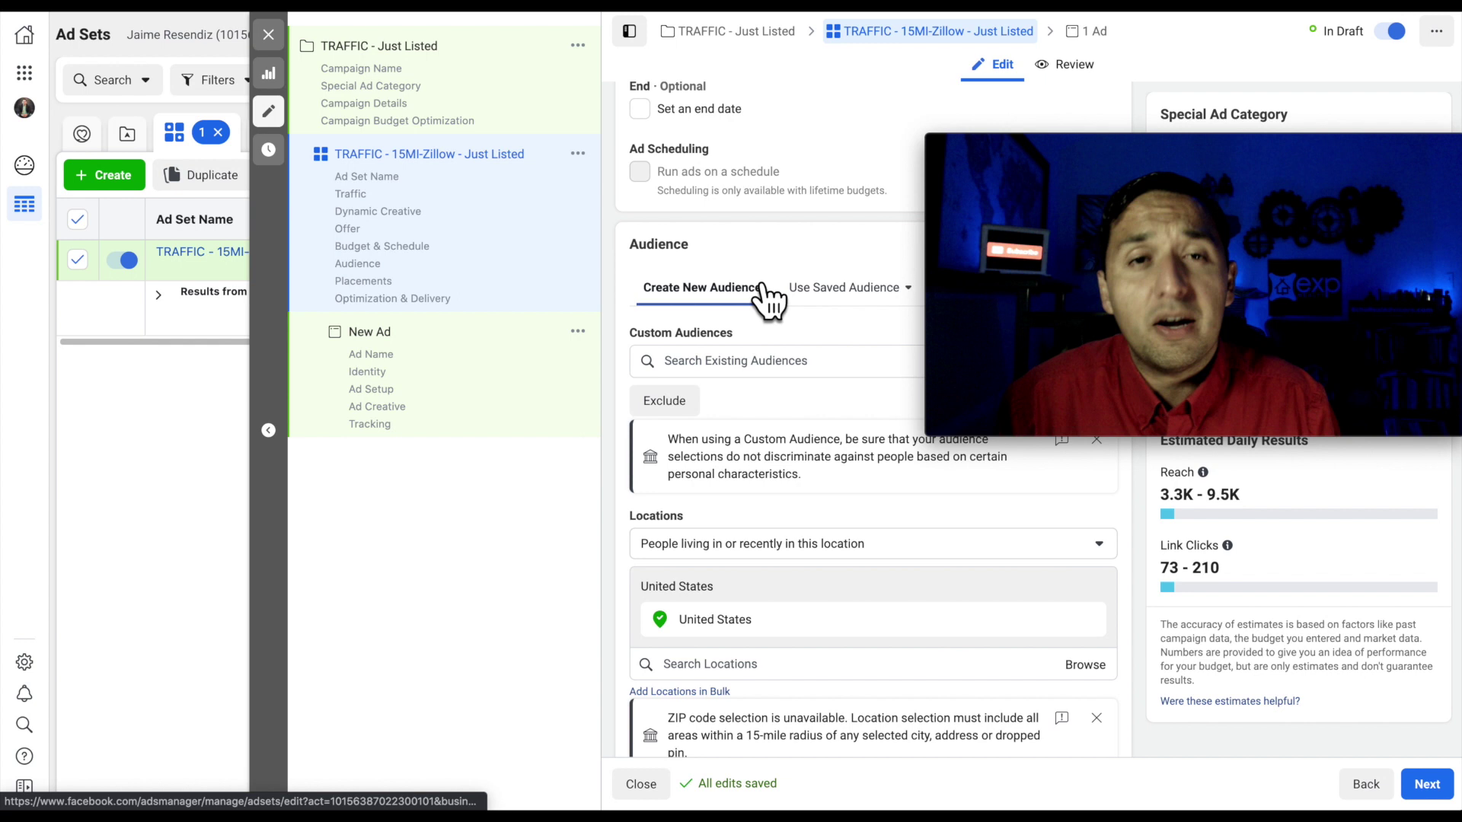
scroll(769, 287, "down", 1)
scroll(769, 287, "down", 1)
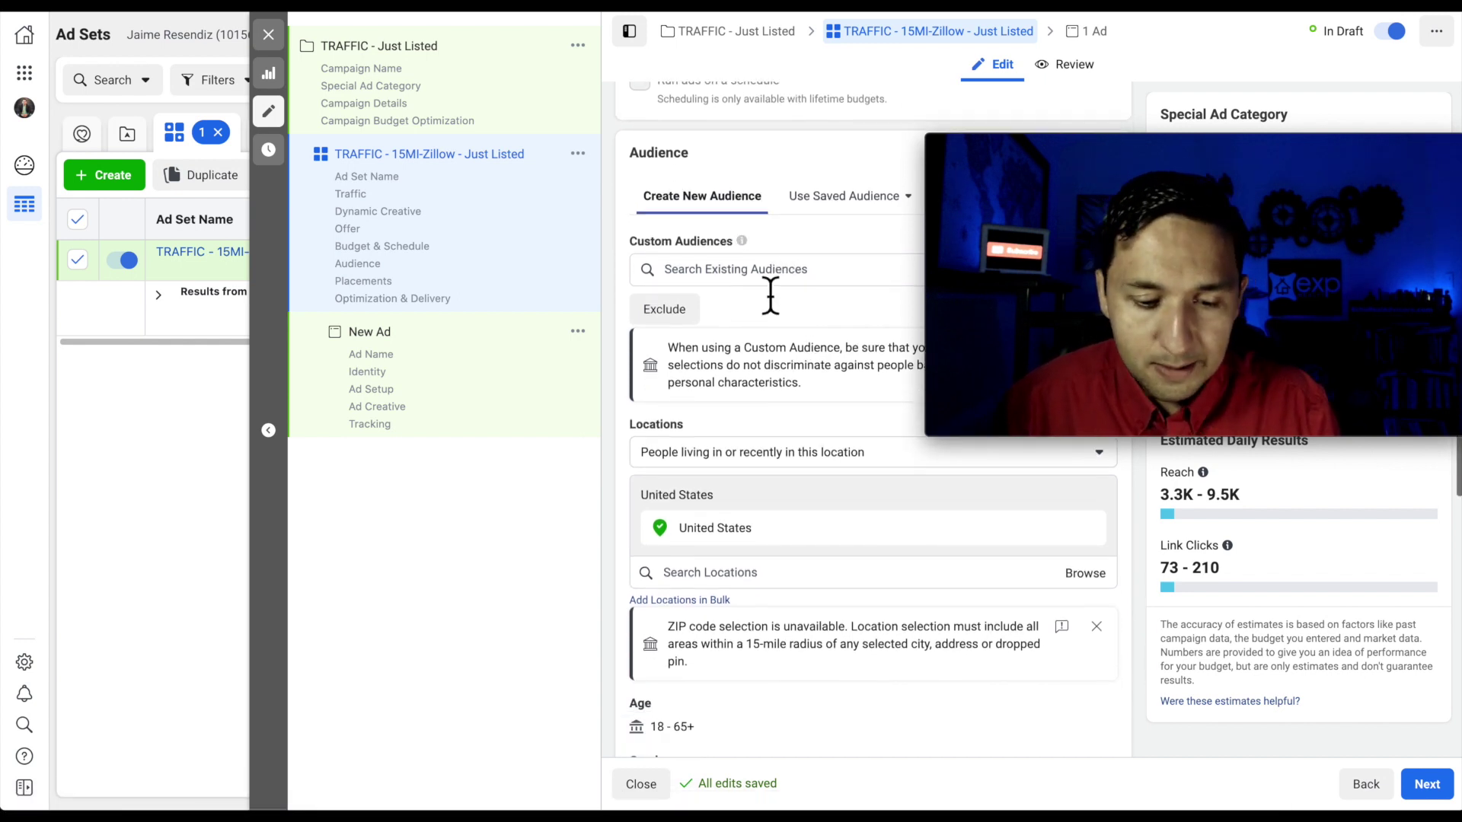
scroll(771, 294, "down", 2)
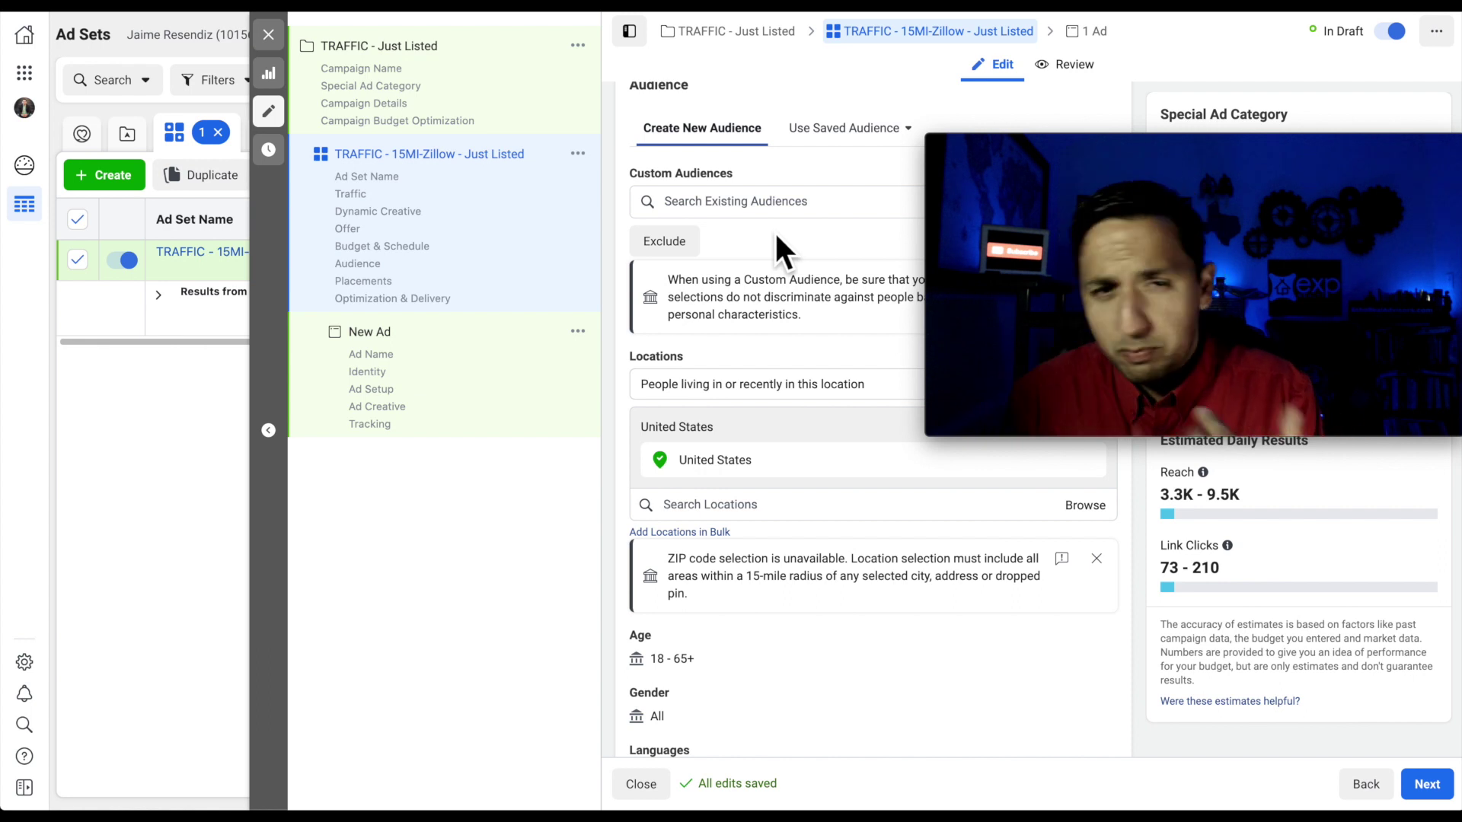
scroll(776, 235, "down", 1)
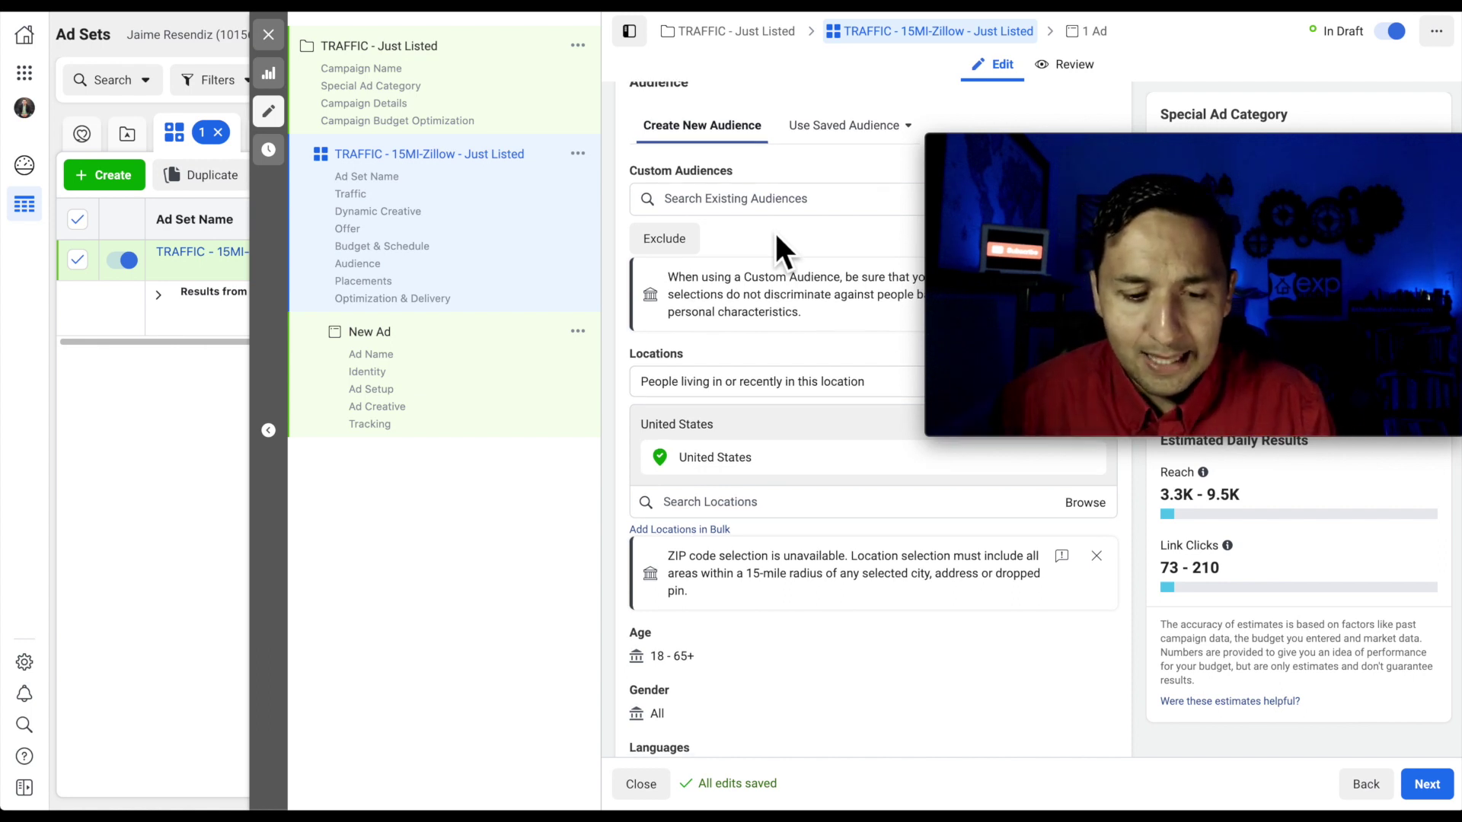
scroll(774, 231, "down", 2)
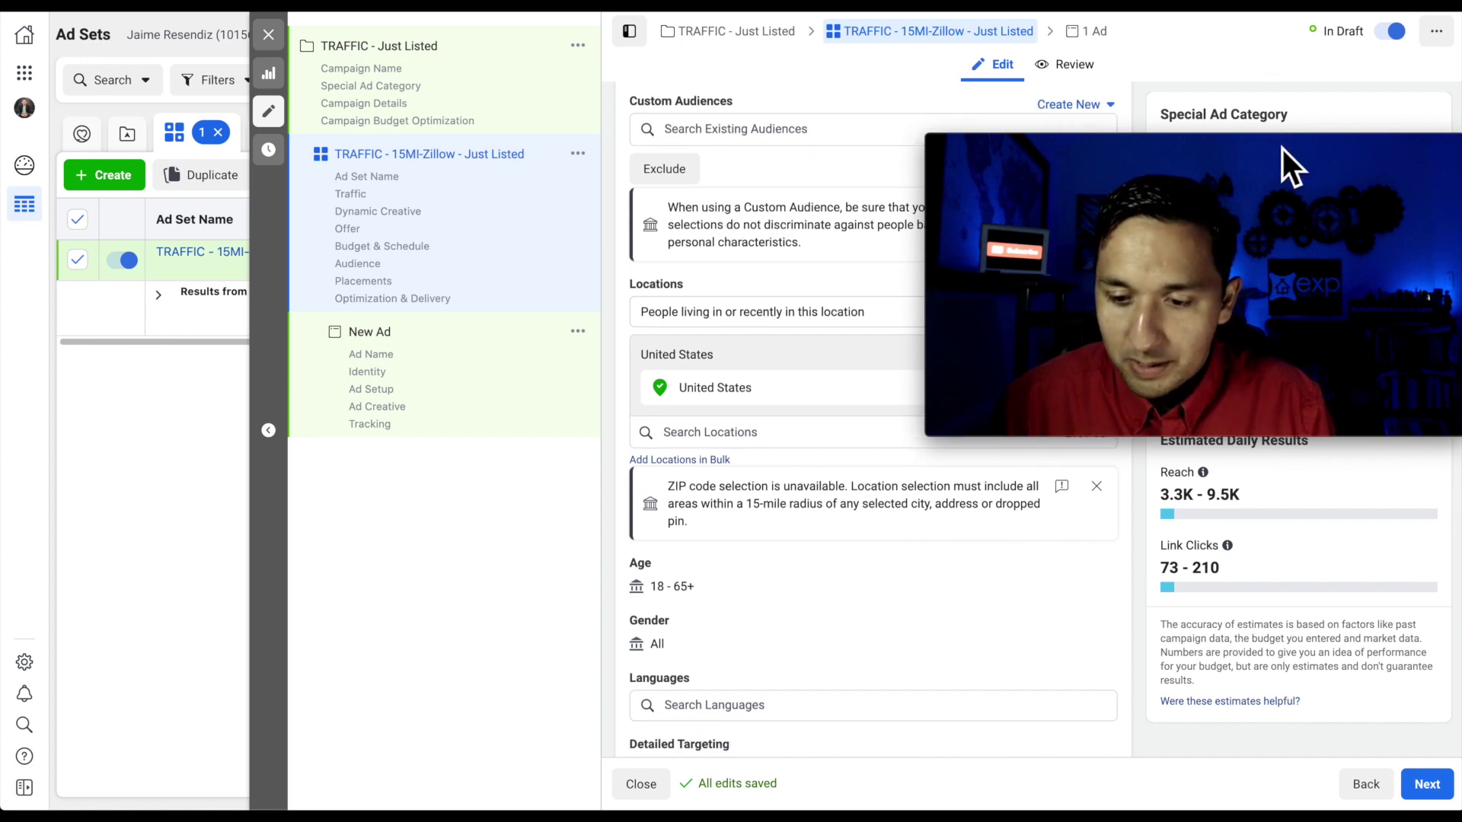
left_click_drag(1282, 149, 1298, 473)
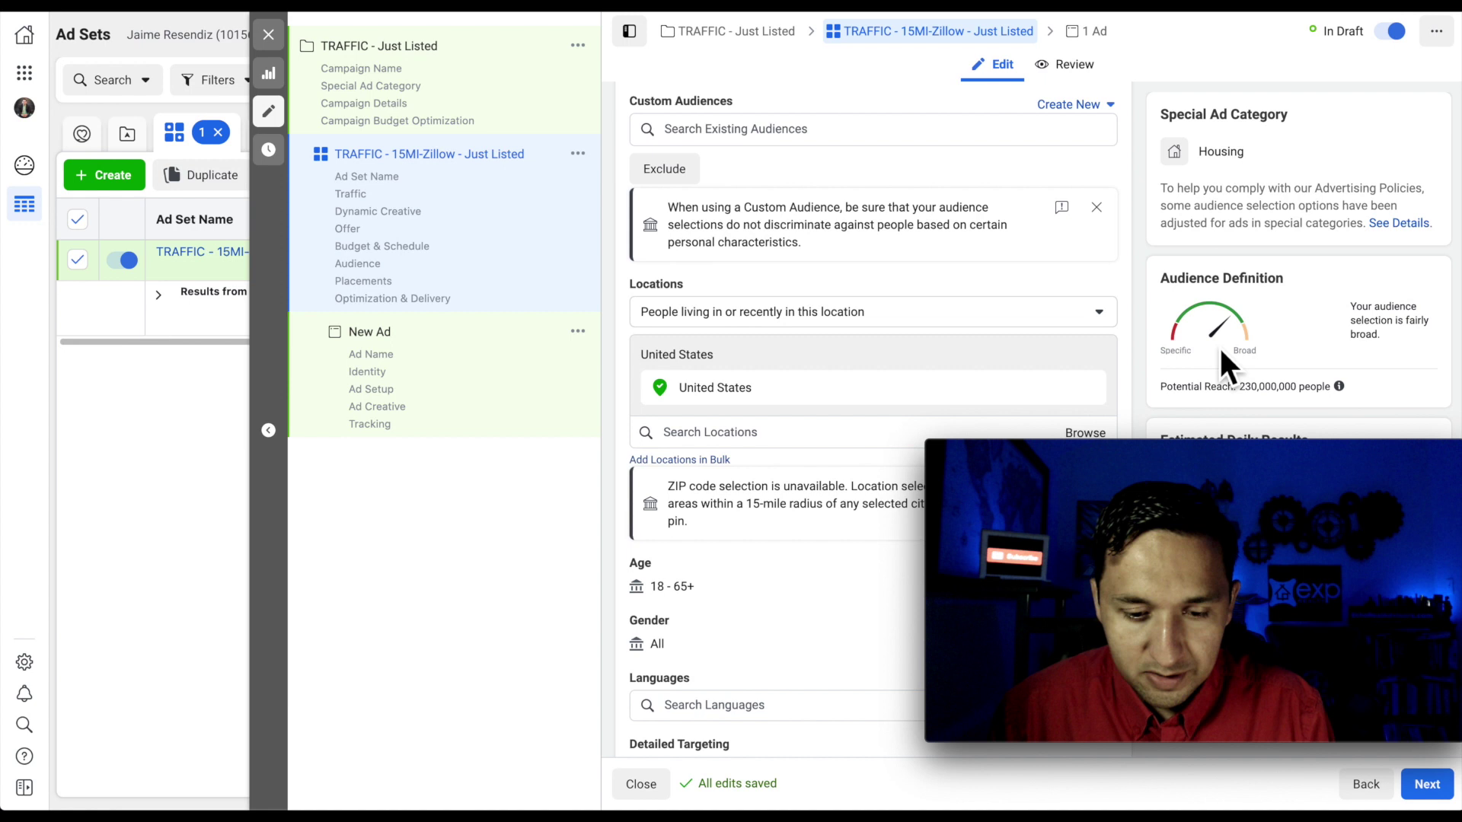
scroll(793, 295, "down", 1)
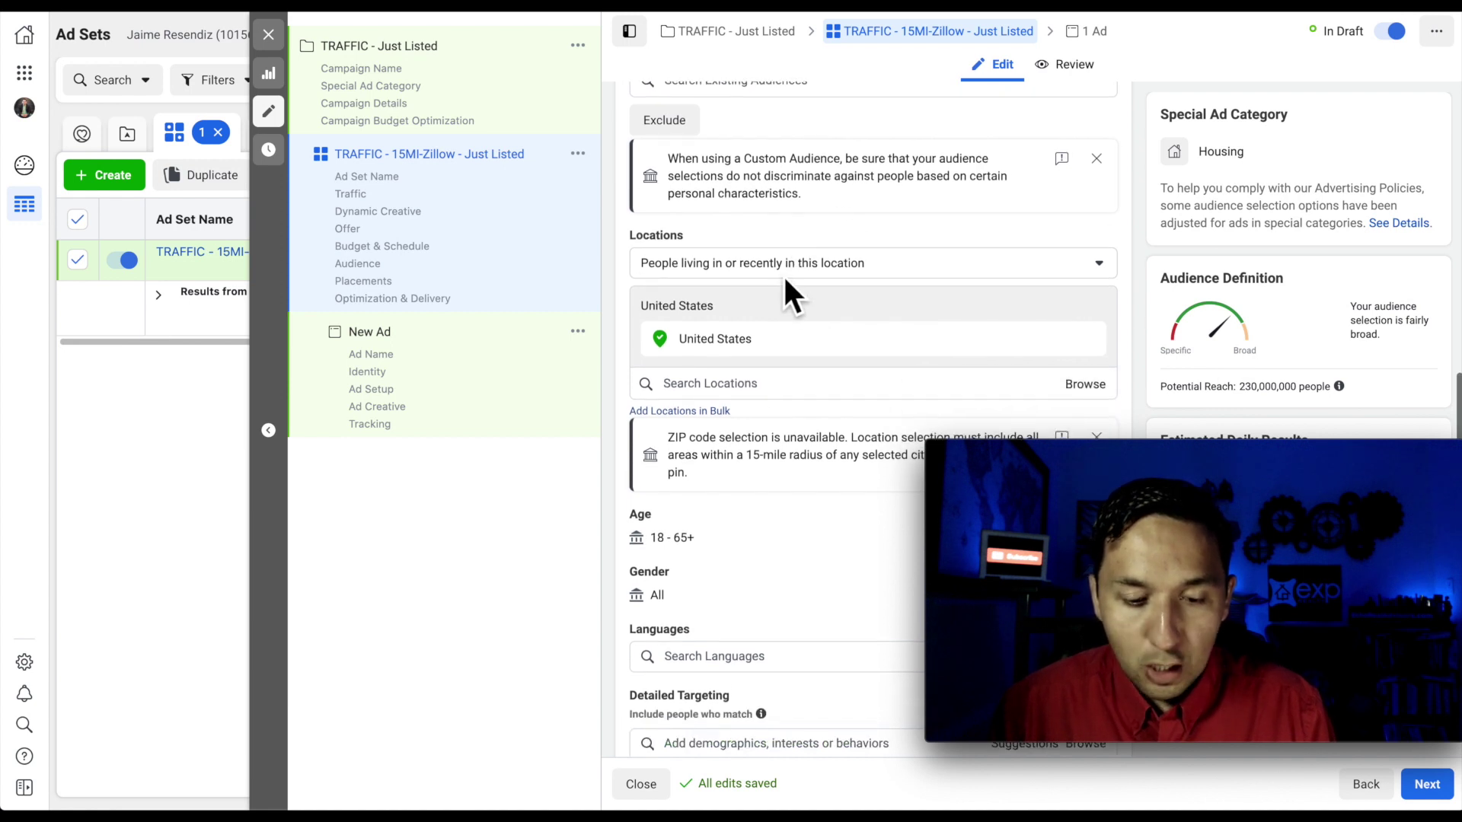
- Limit location targeting to people living in the chosen location
left_click(761, 267)
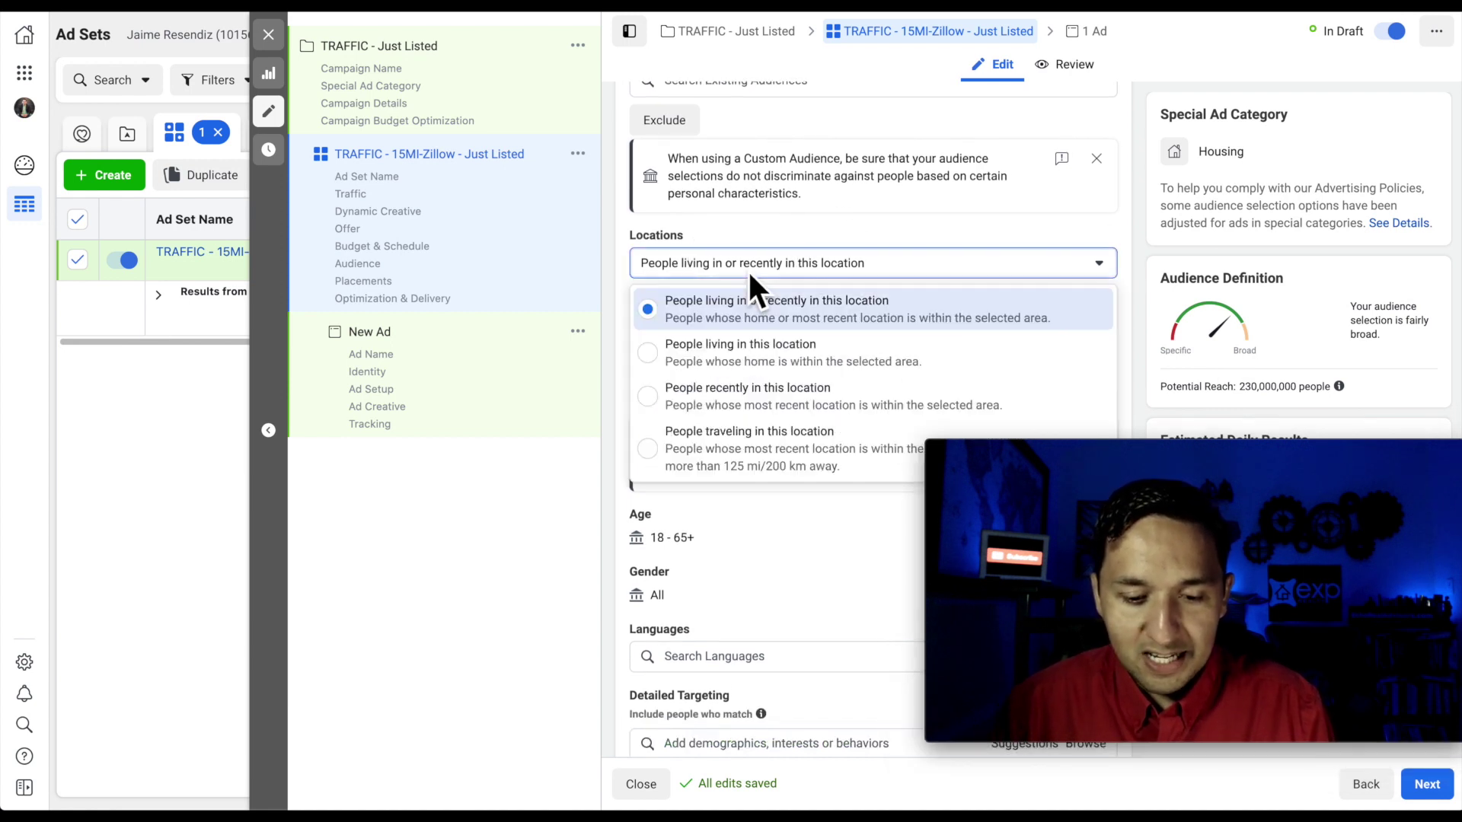
left_click(694, 355)
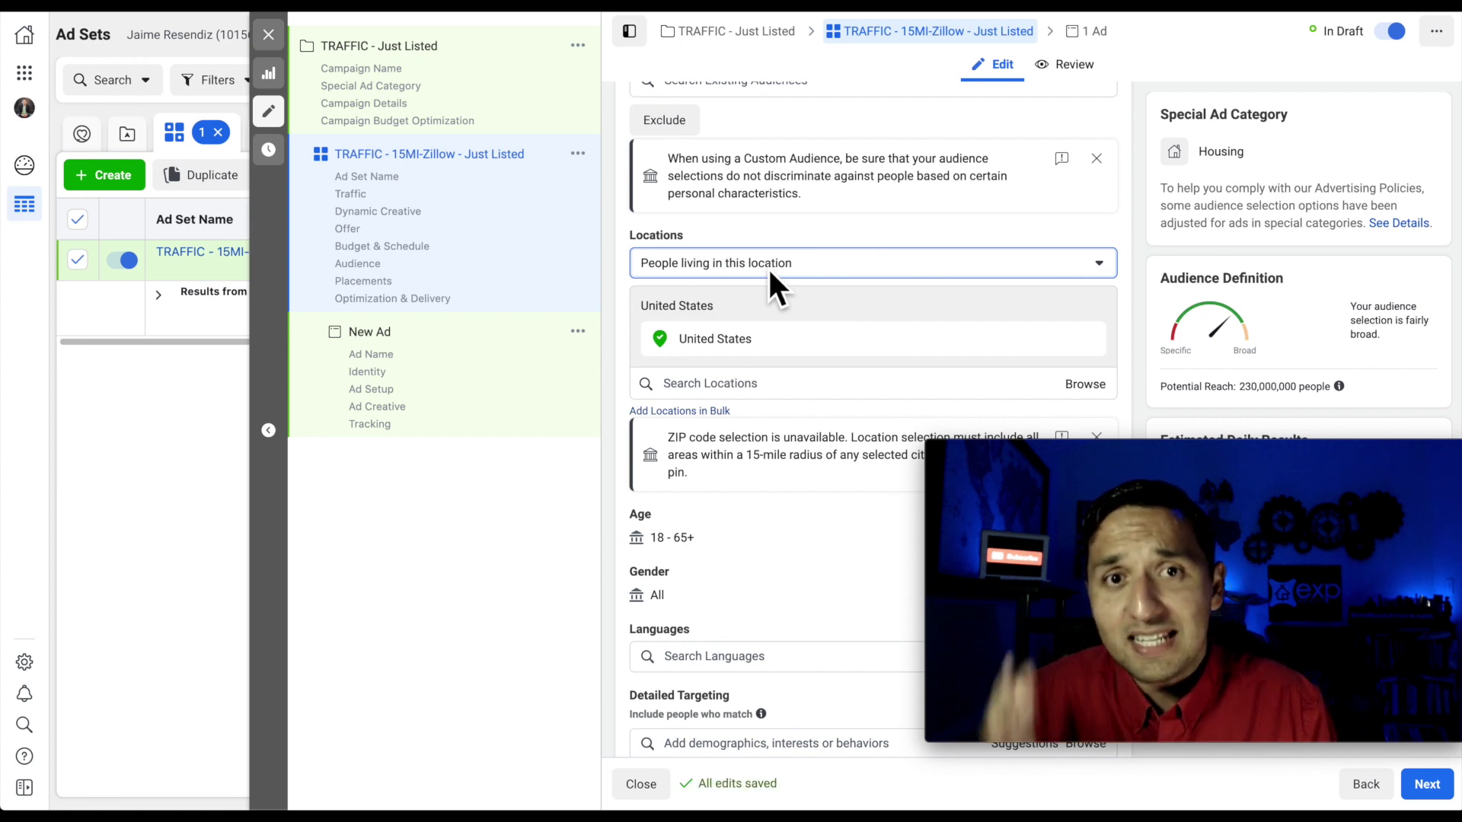
scroll(769, 272, "down", 1)
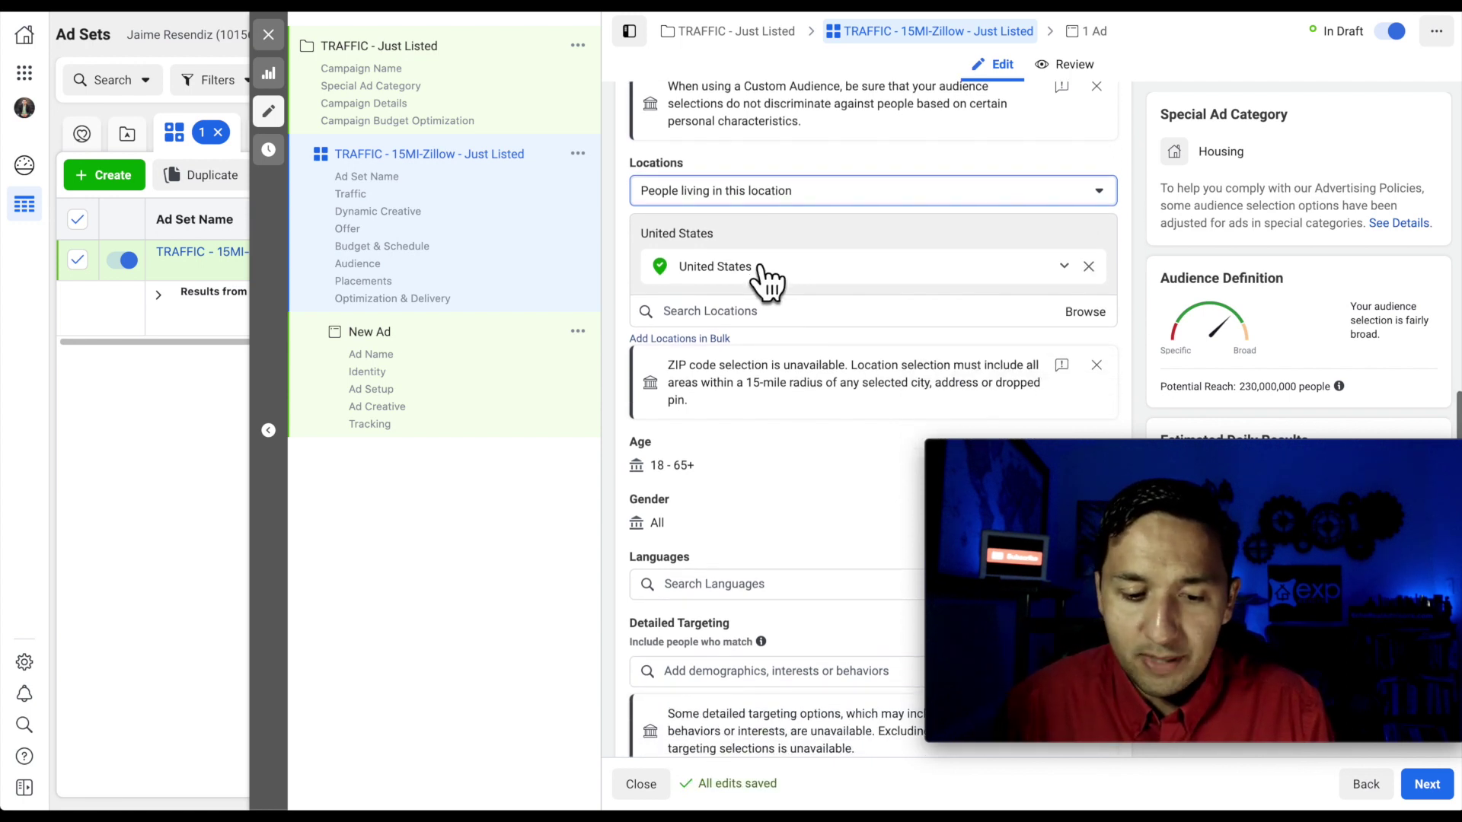
- Set the target location to Dallas, Texas (+15 mi) and reposition the map
left_click(723, 321)
type("dallas")
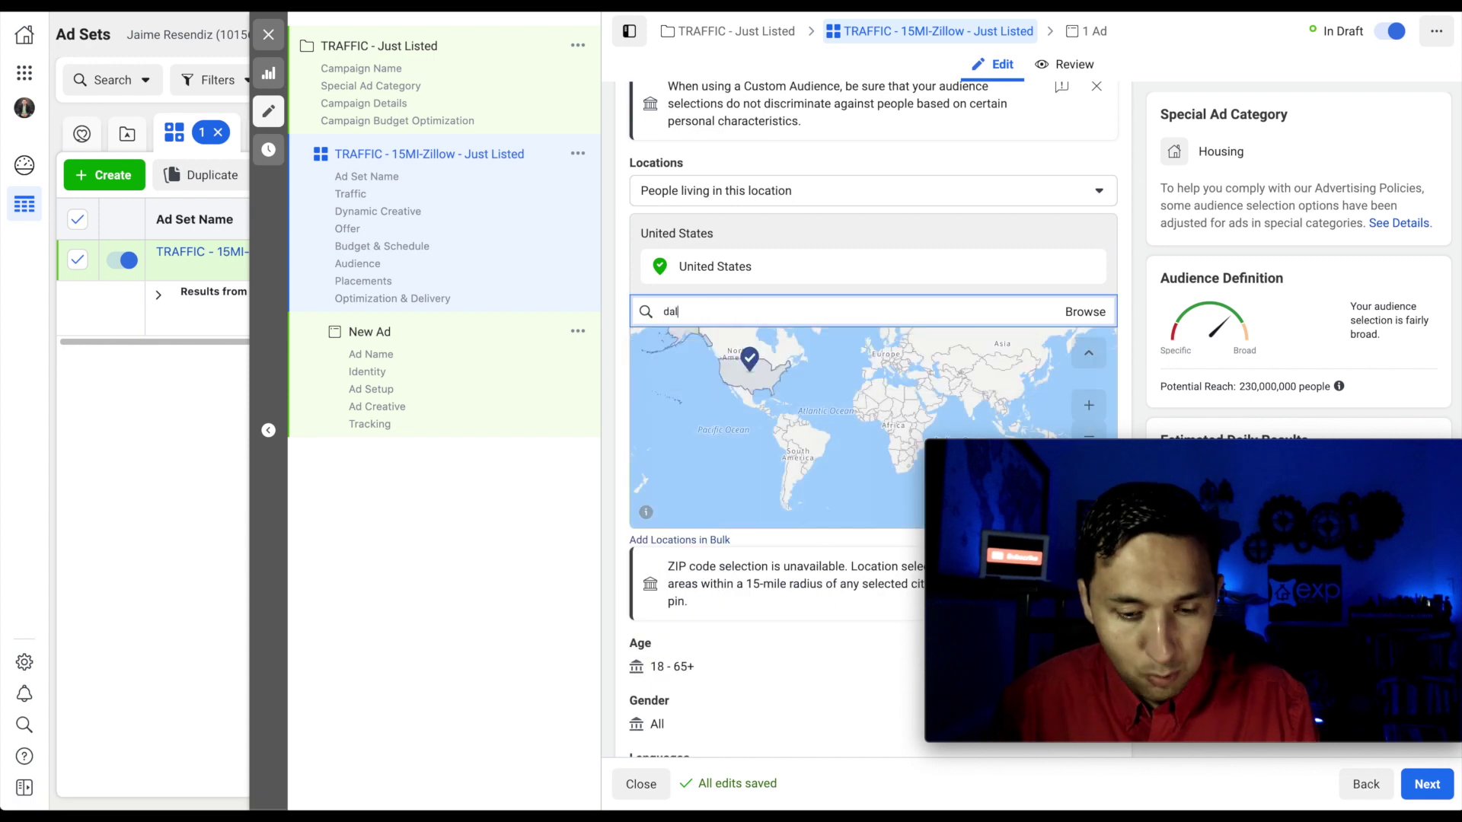
left_click(712, 350)
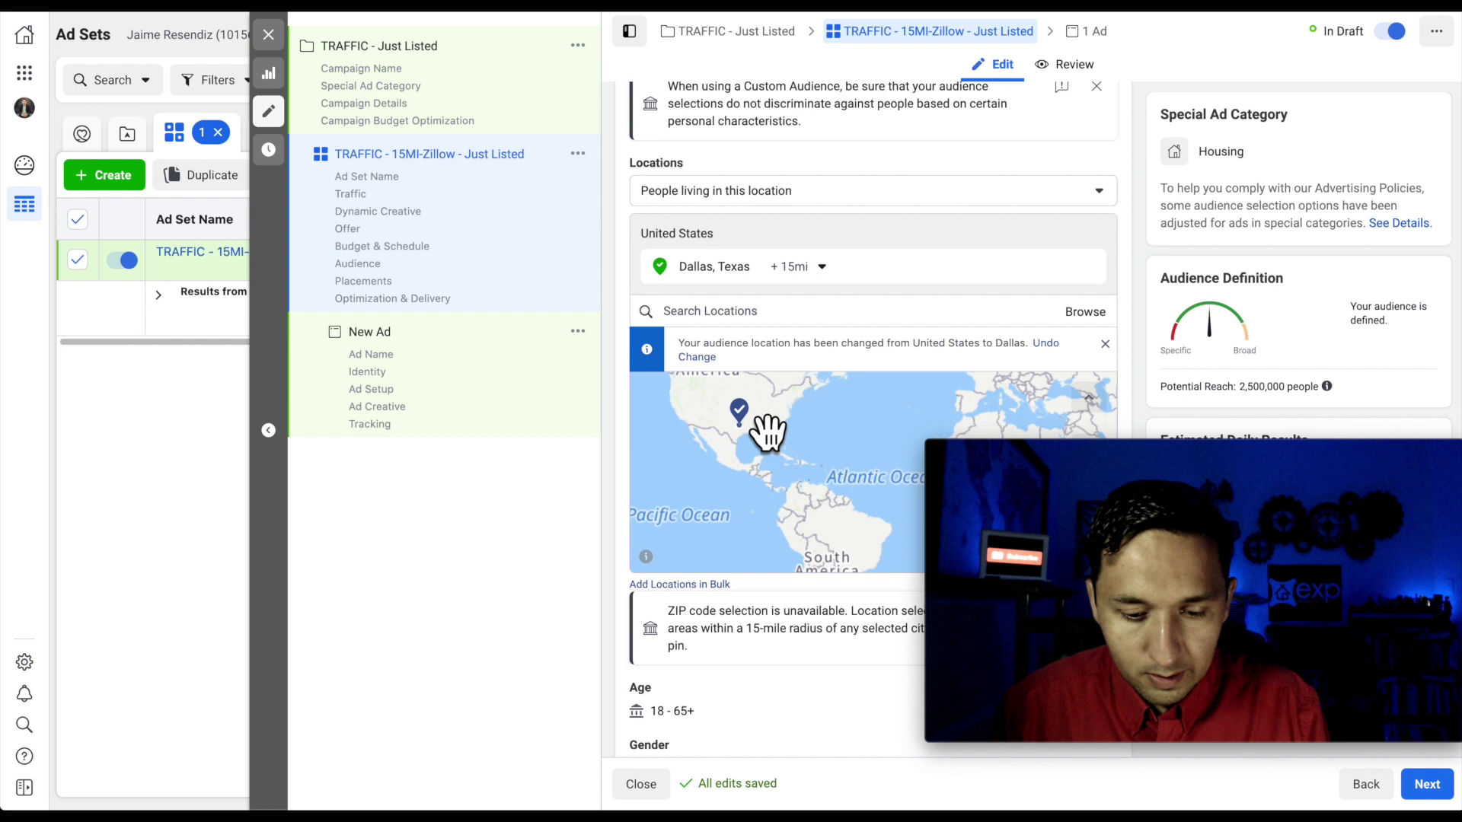
scroll(746, 433, "up", 4)
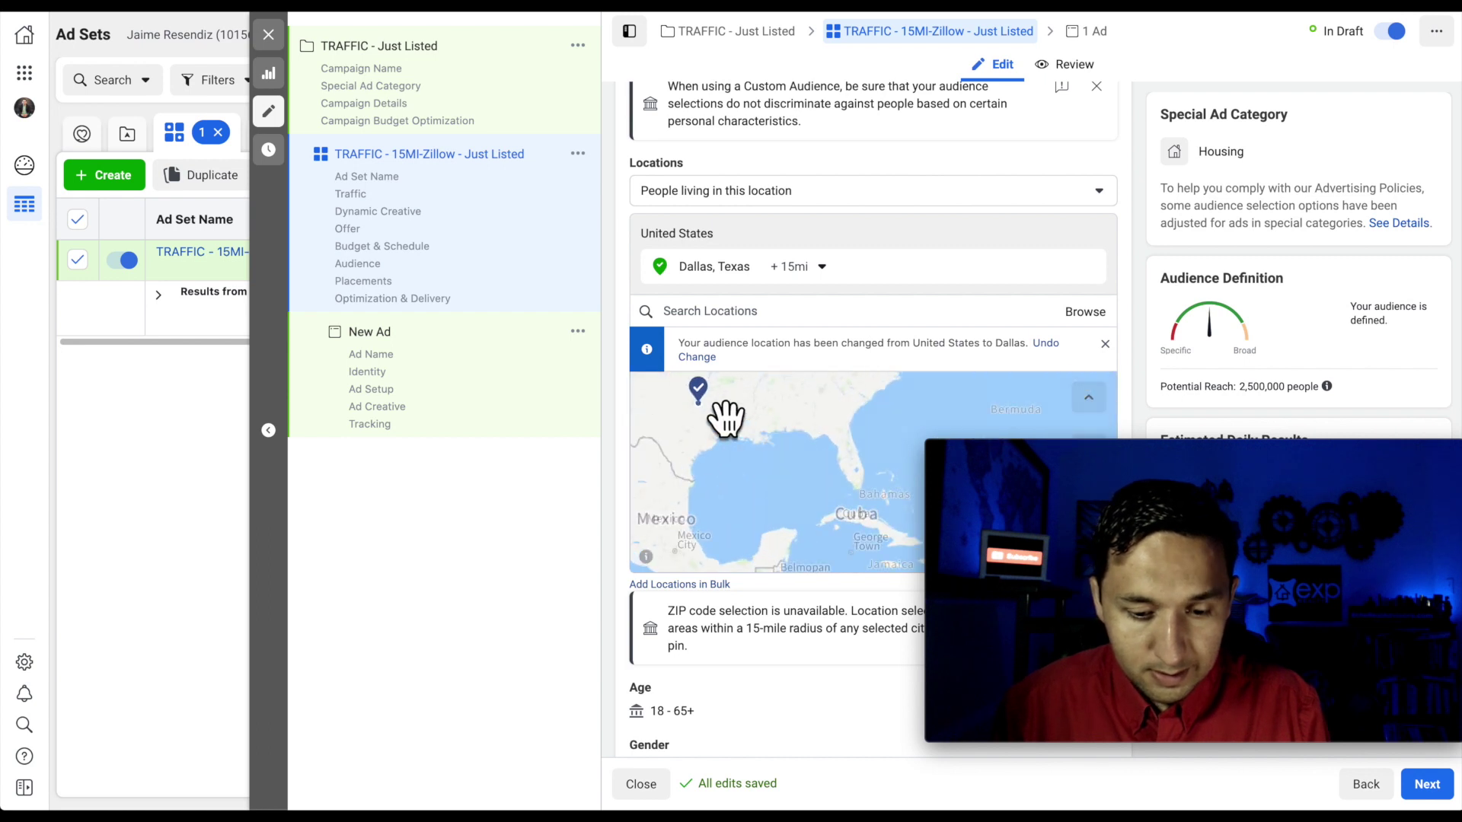
scroll(762, 434, "up", 5)
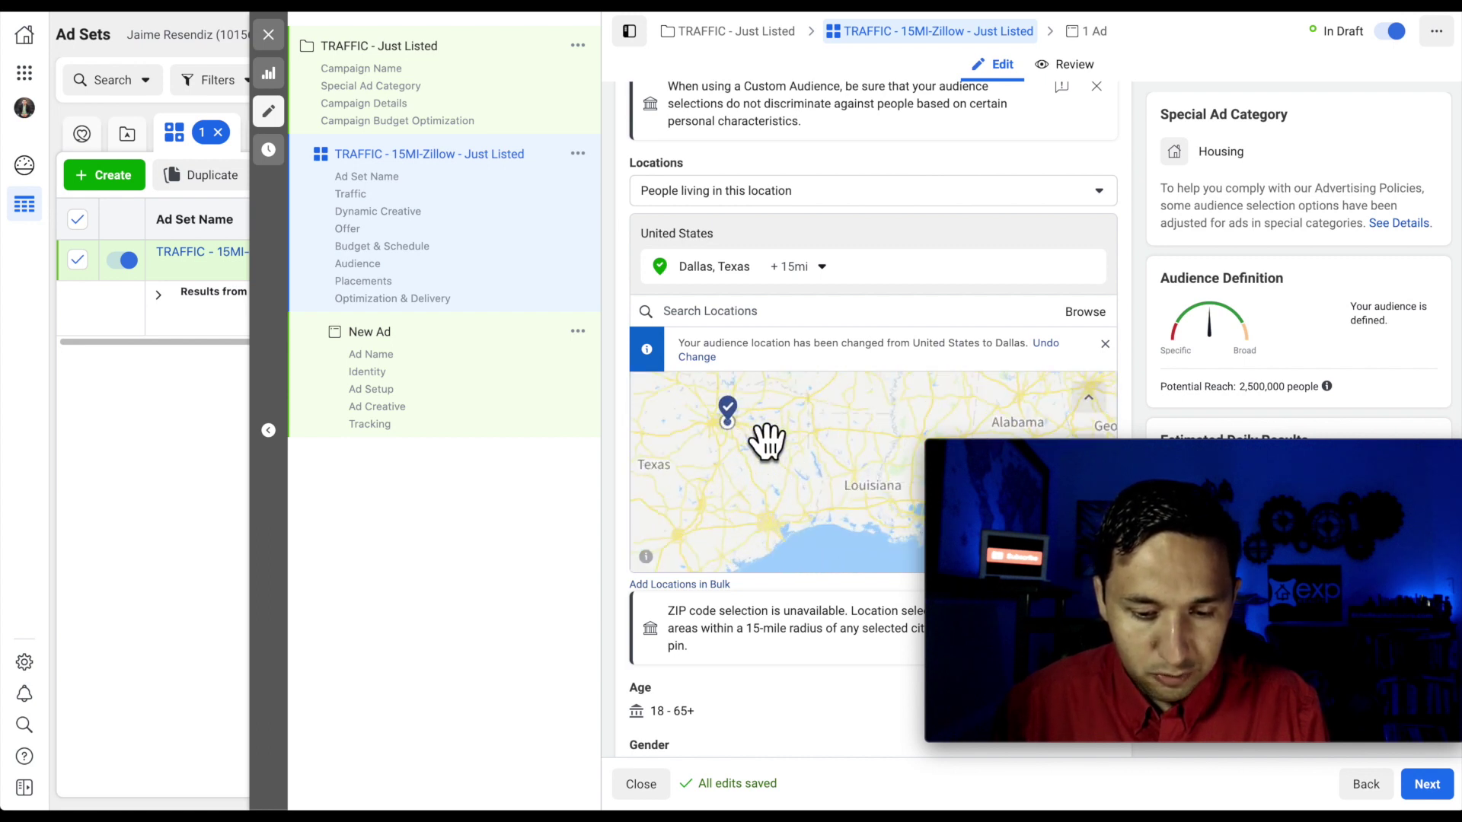
scroll(815, 442, "up", 3)
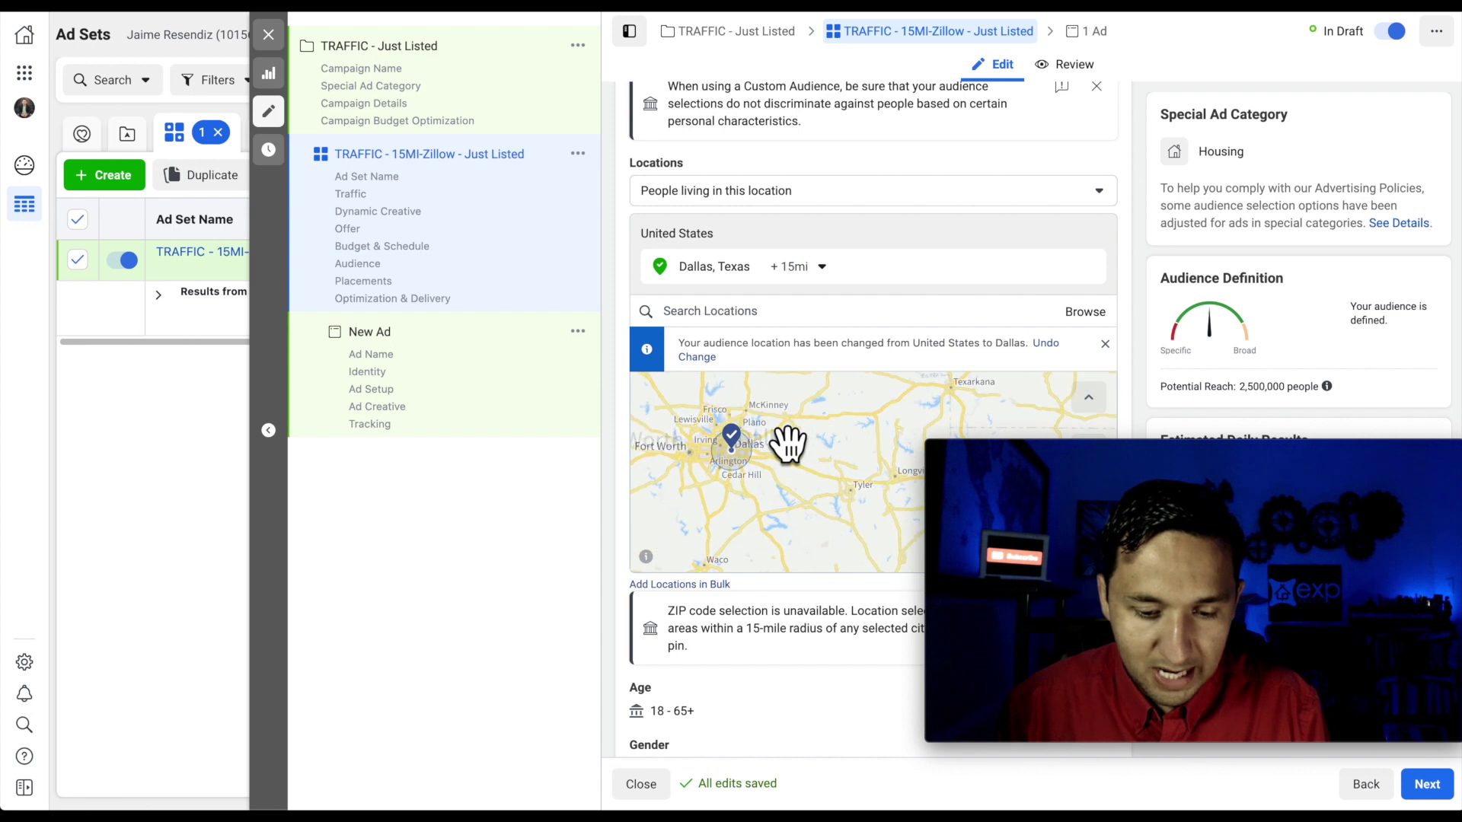
scroll(784, 473, "up", 1)
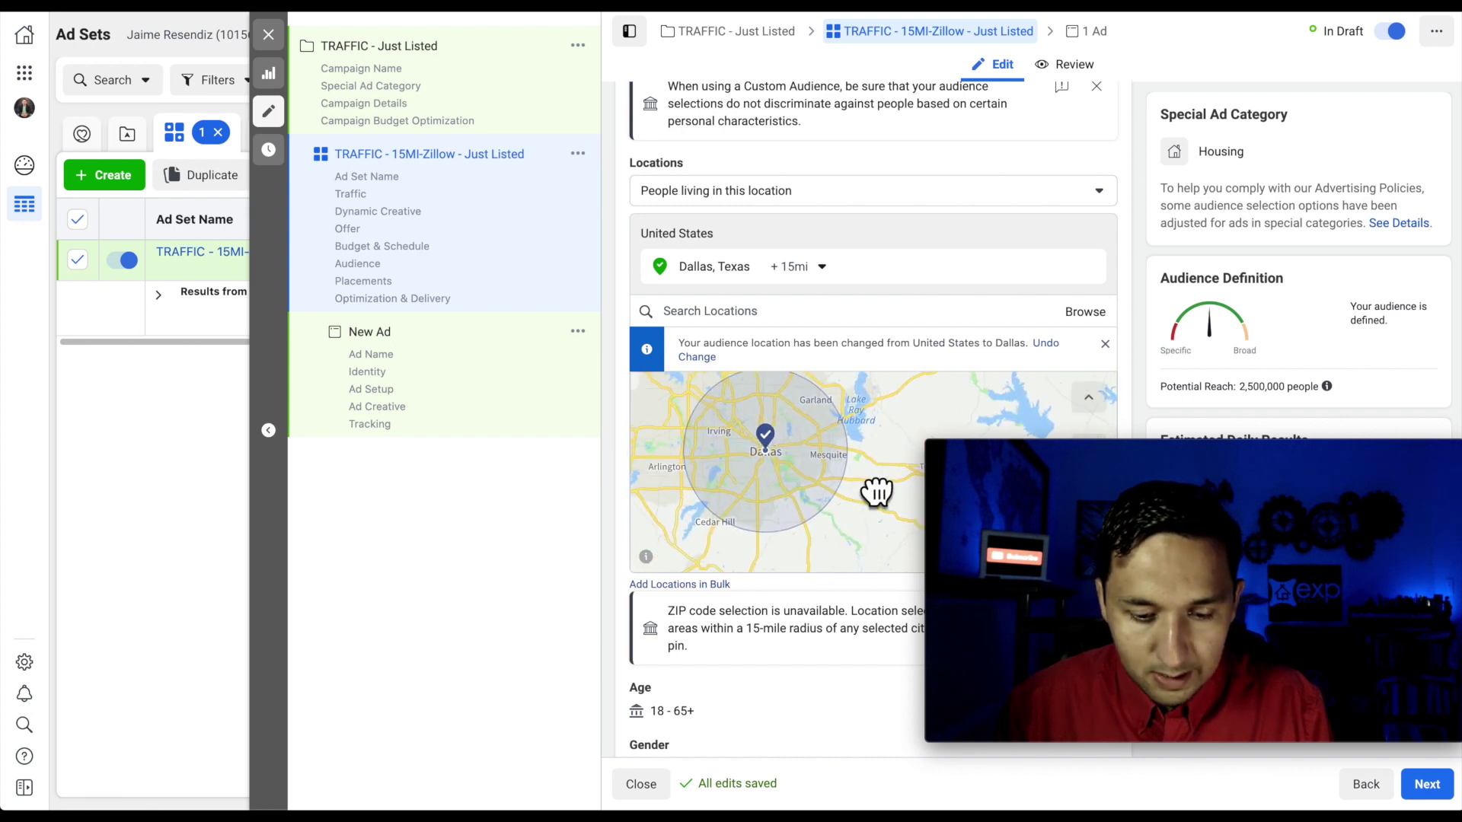
left_click_drag(665, 478, 697, 501)
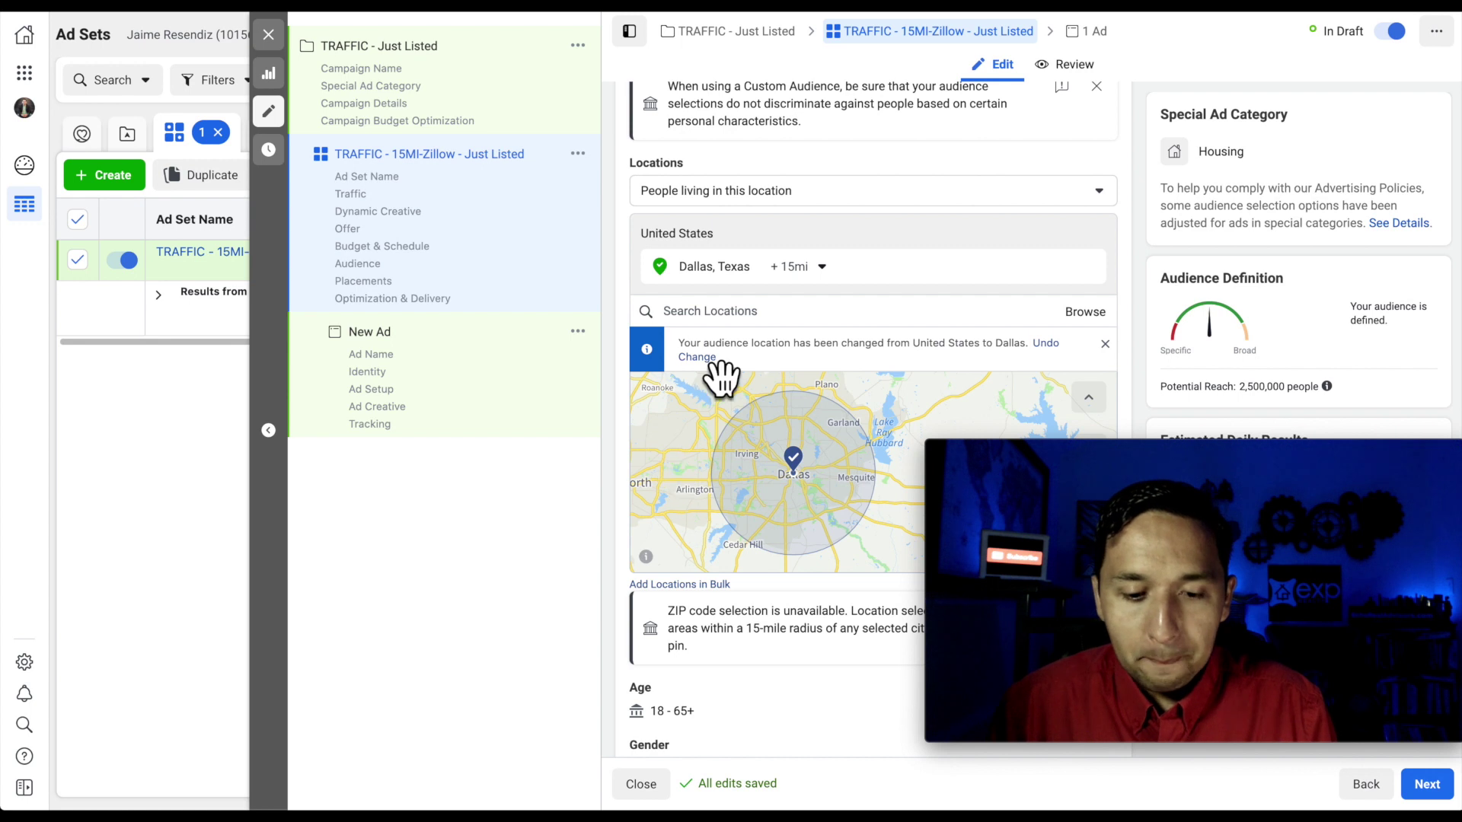
scroll(792, 285, "up", 5)
scroll(789, 272, "down", 5)
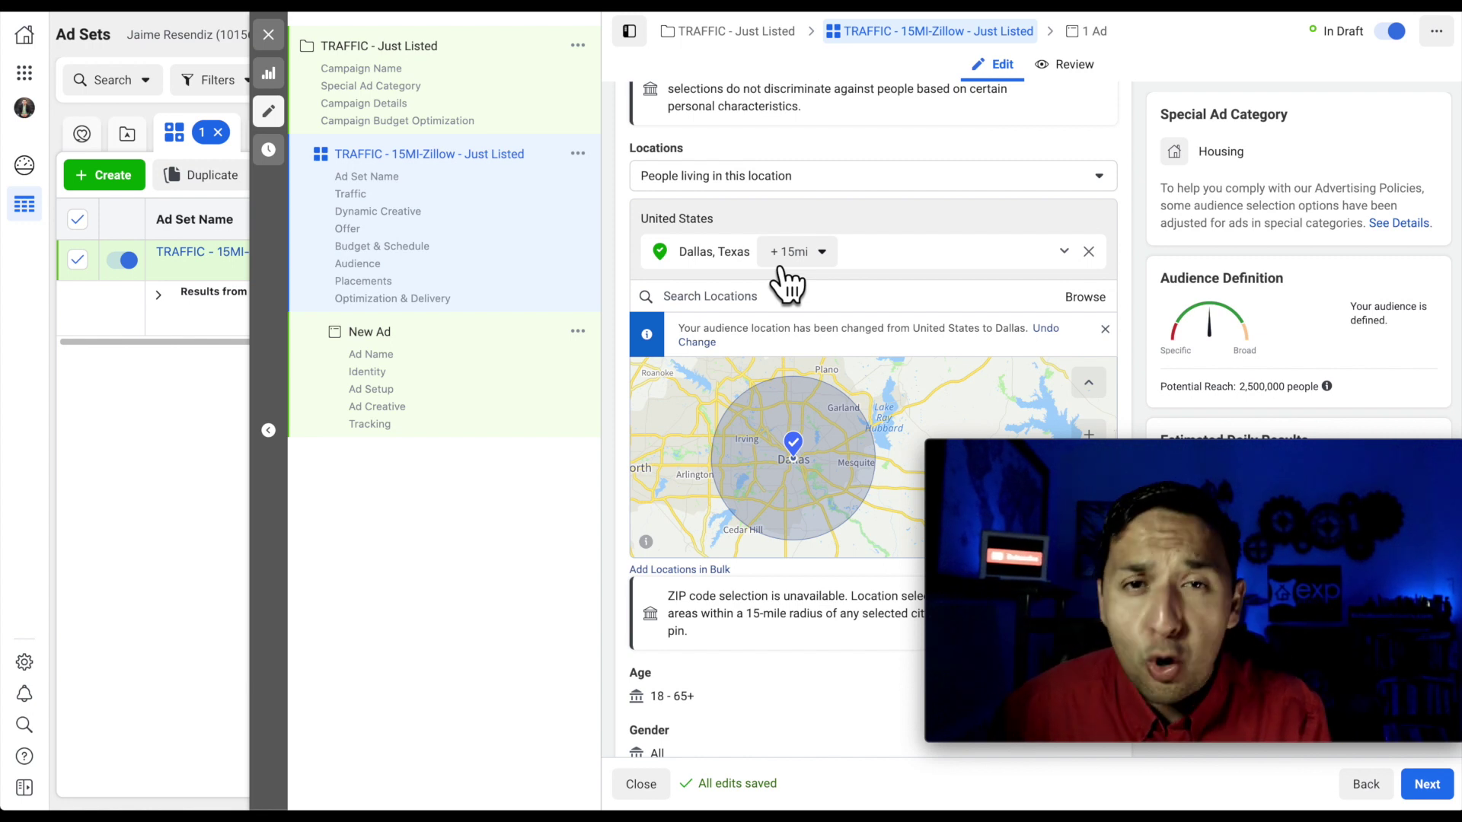
left_click(792, 253)
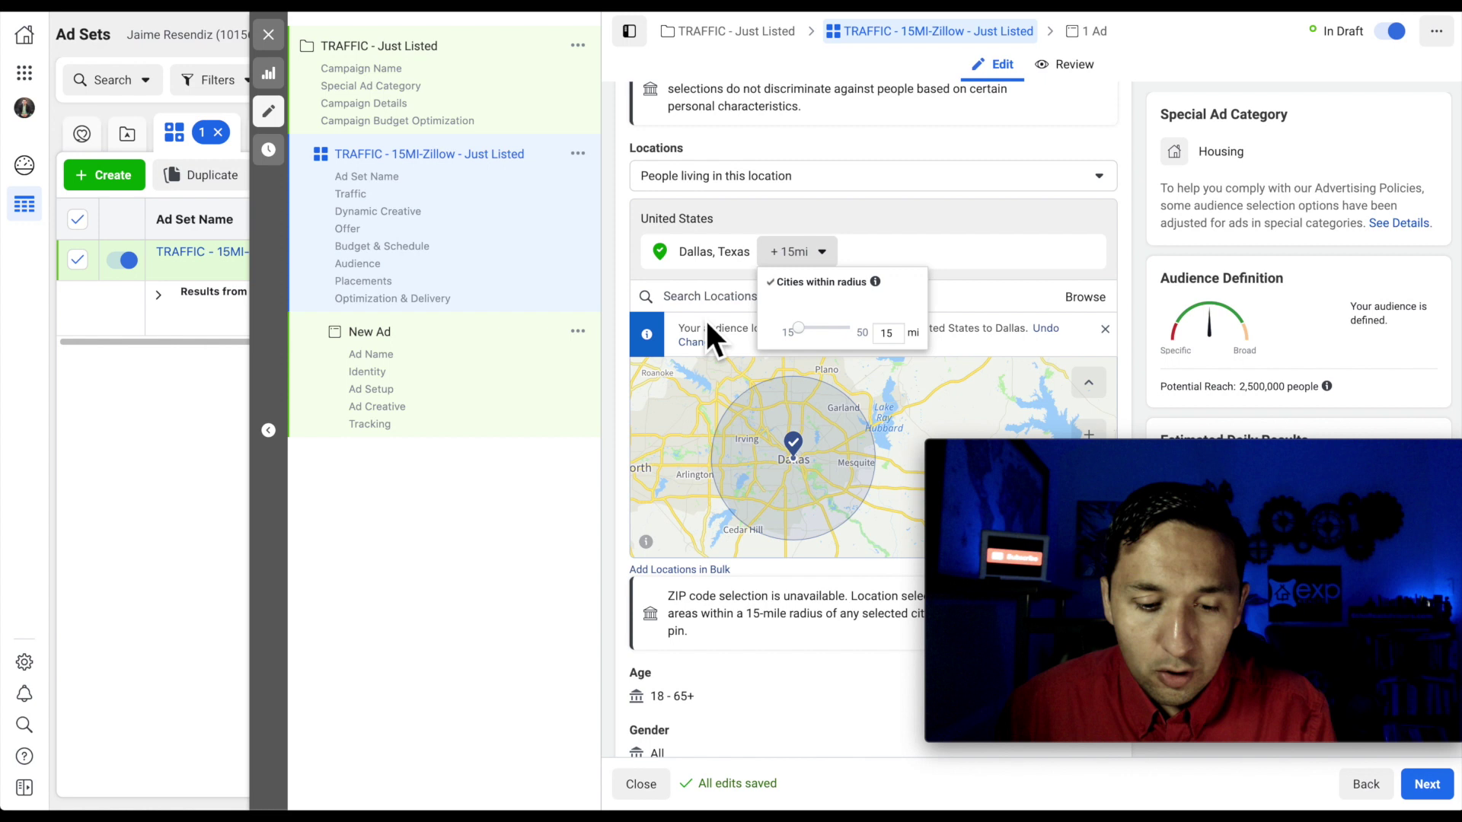
left_click(955, 204)
scroll(952, 202, "down", 3)
scroll(951, 199, "down", 1)
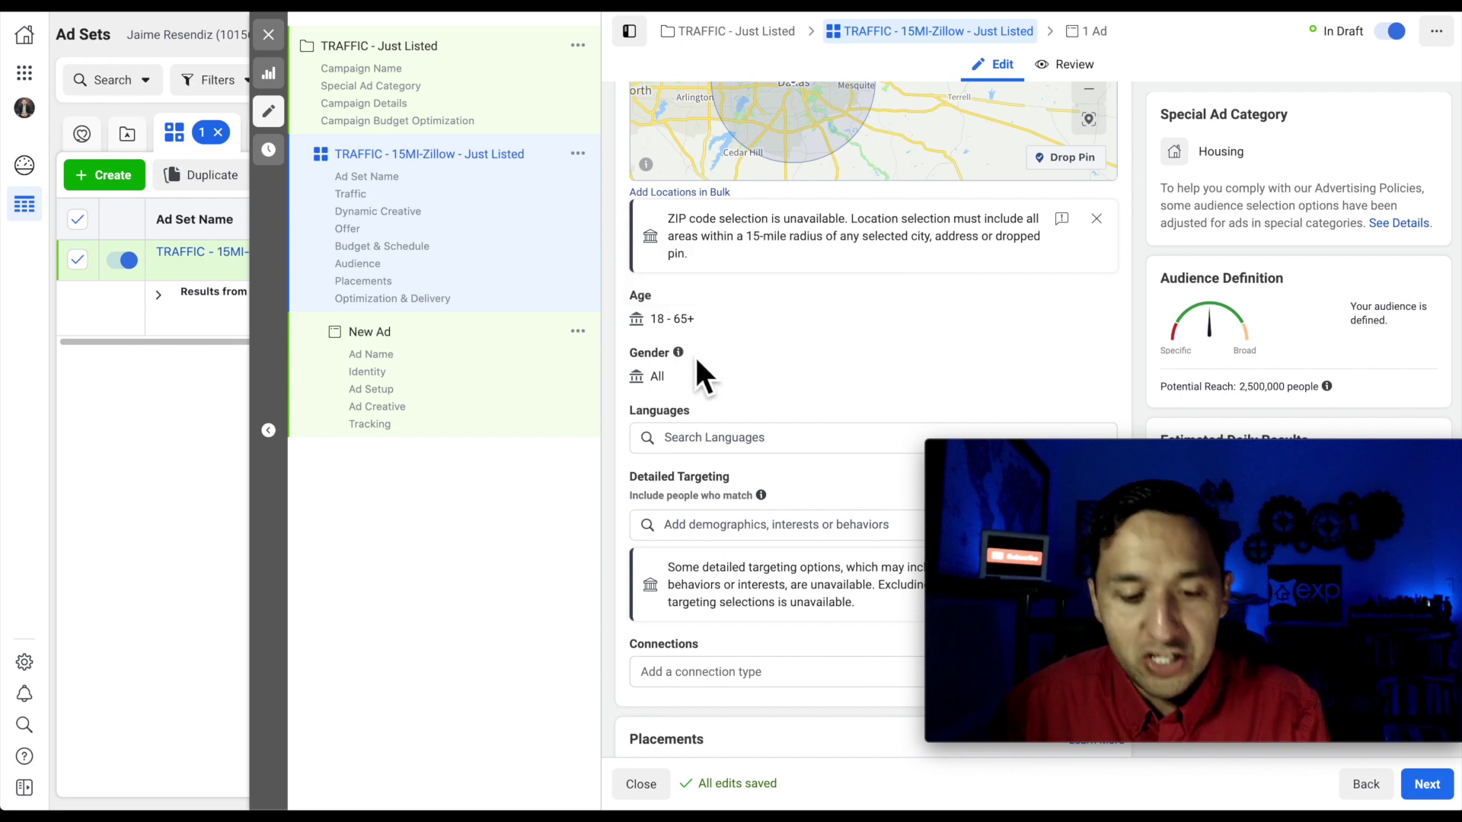
scroll(695, 355, "down", 1)
scroll(720, 423, "down", 1)
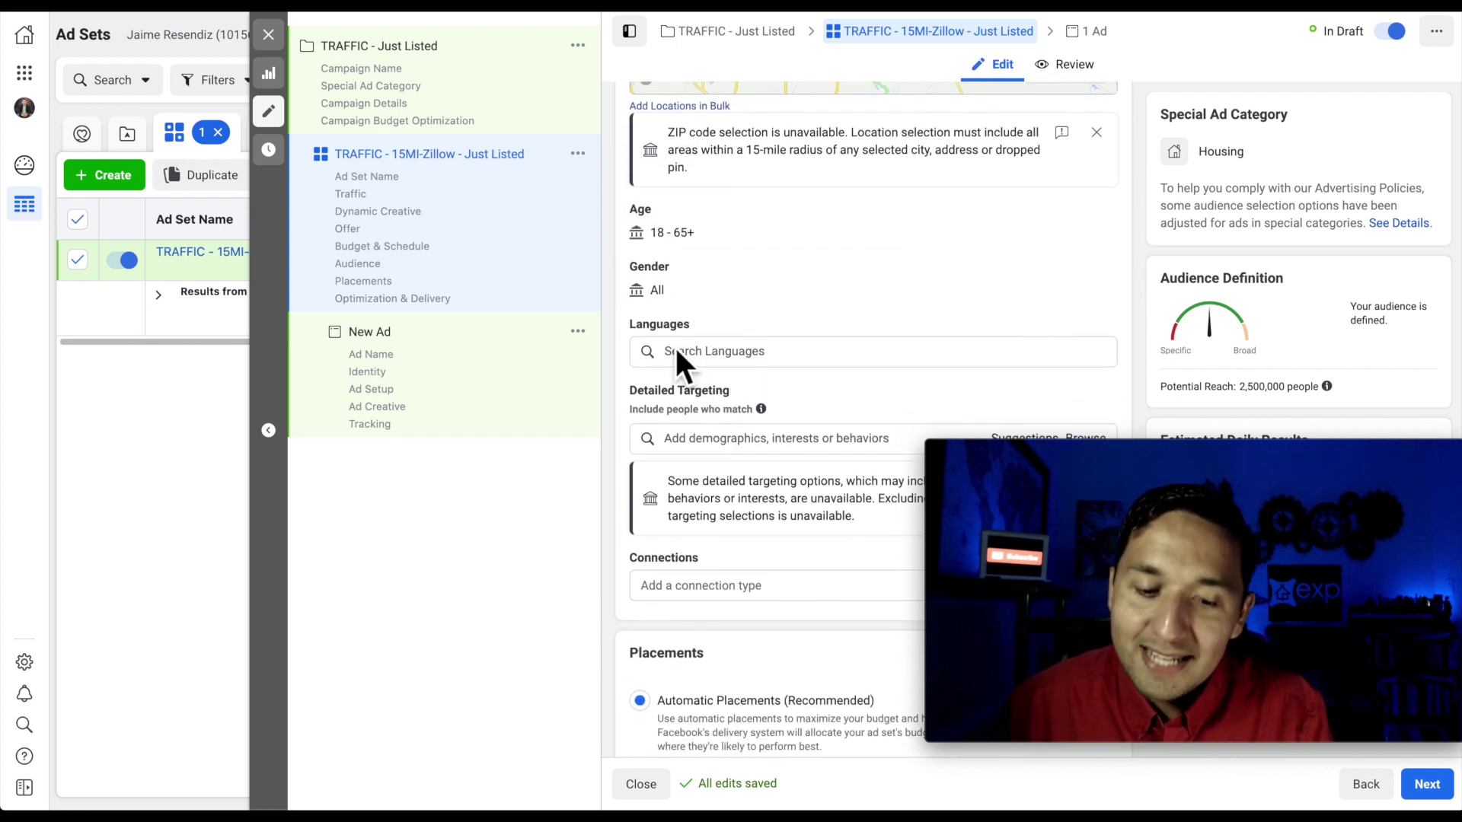
scroll(665, 349, "down", 1)
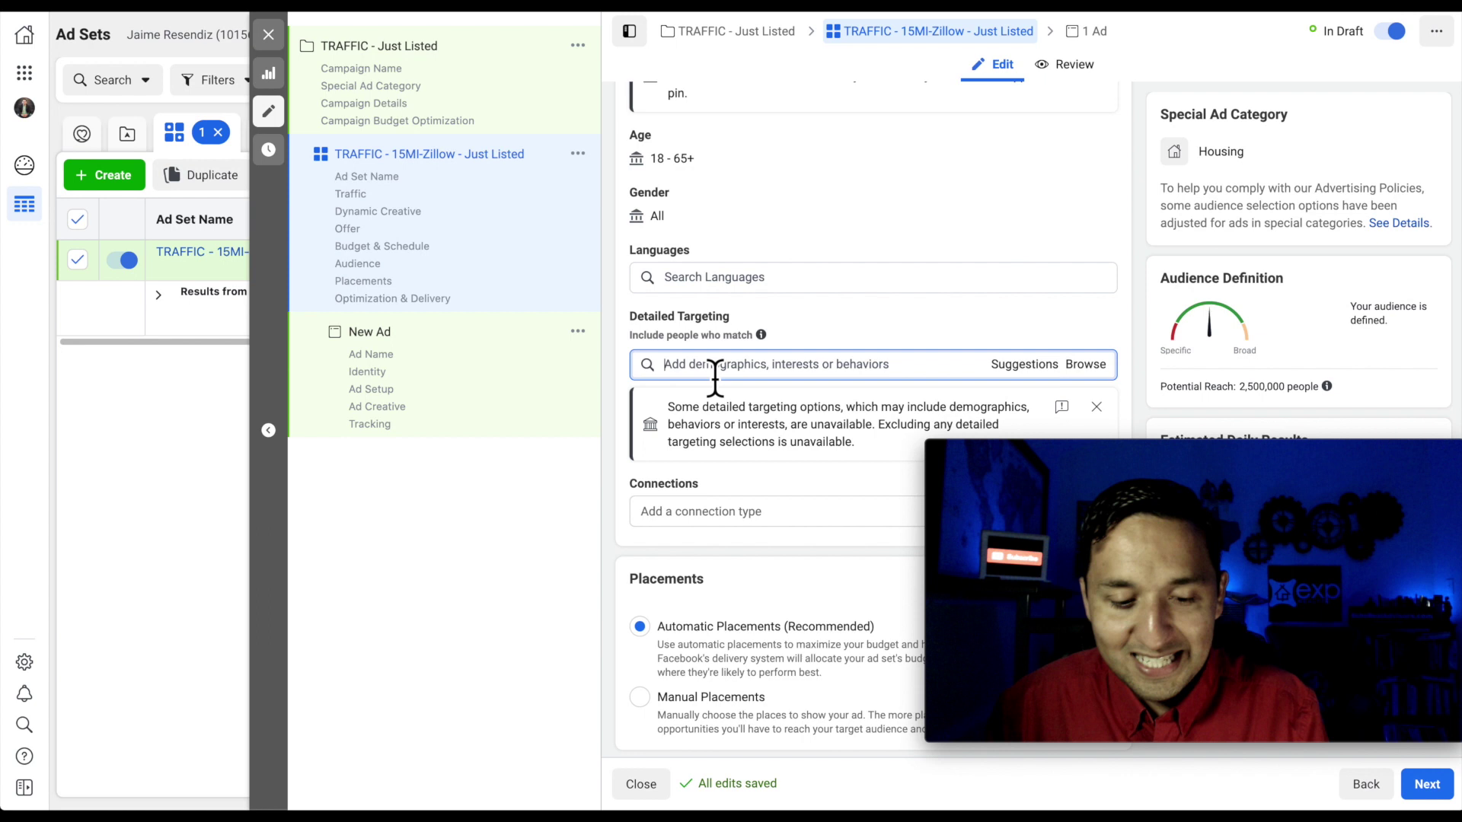
- Add Zillow as a detailed targeting interest
type("zillow")
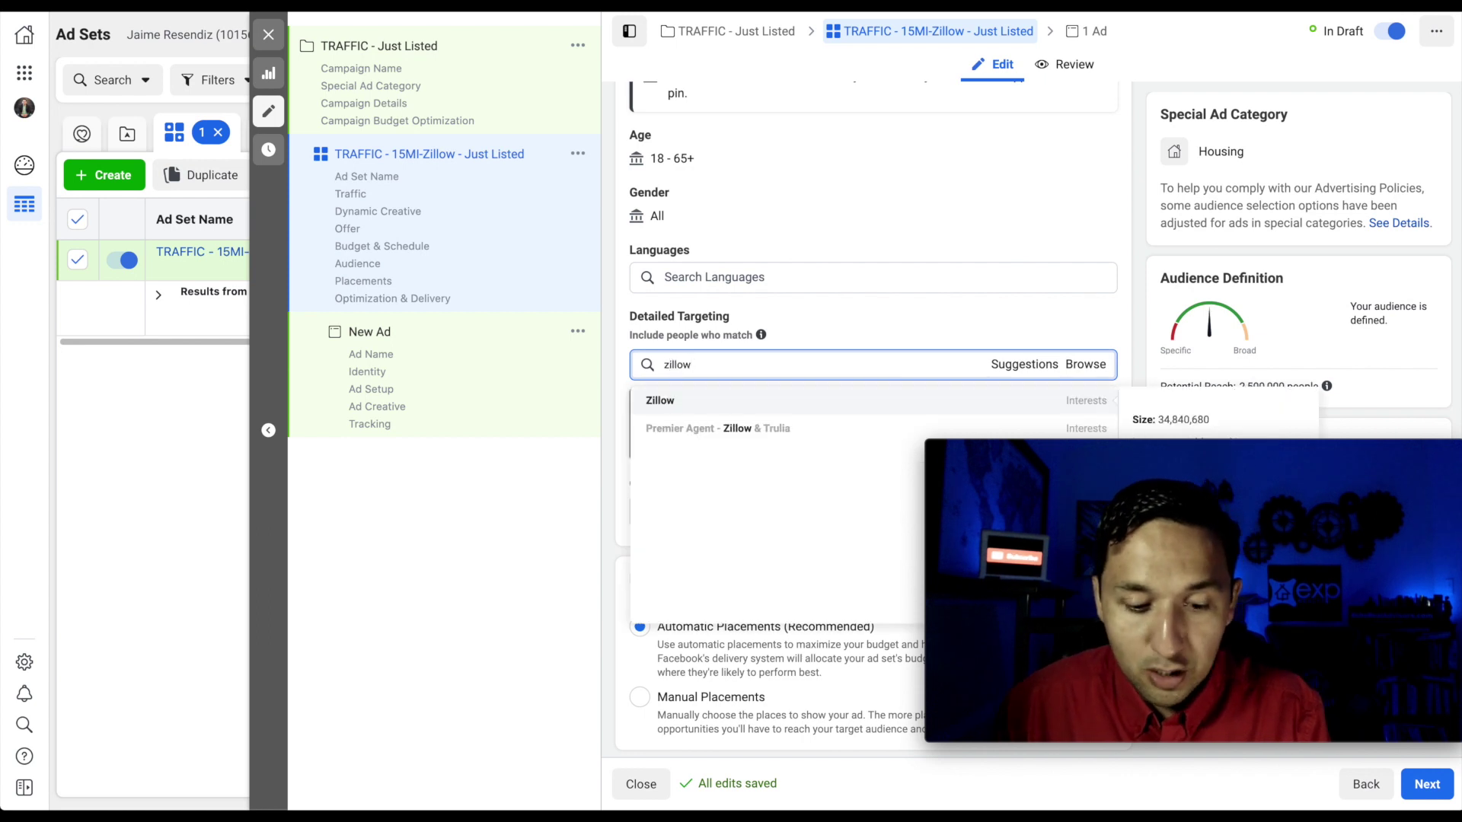
left_click(677, 401)
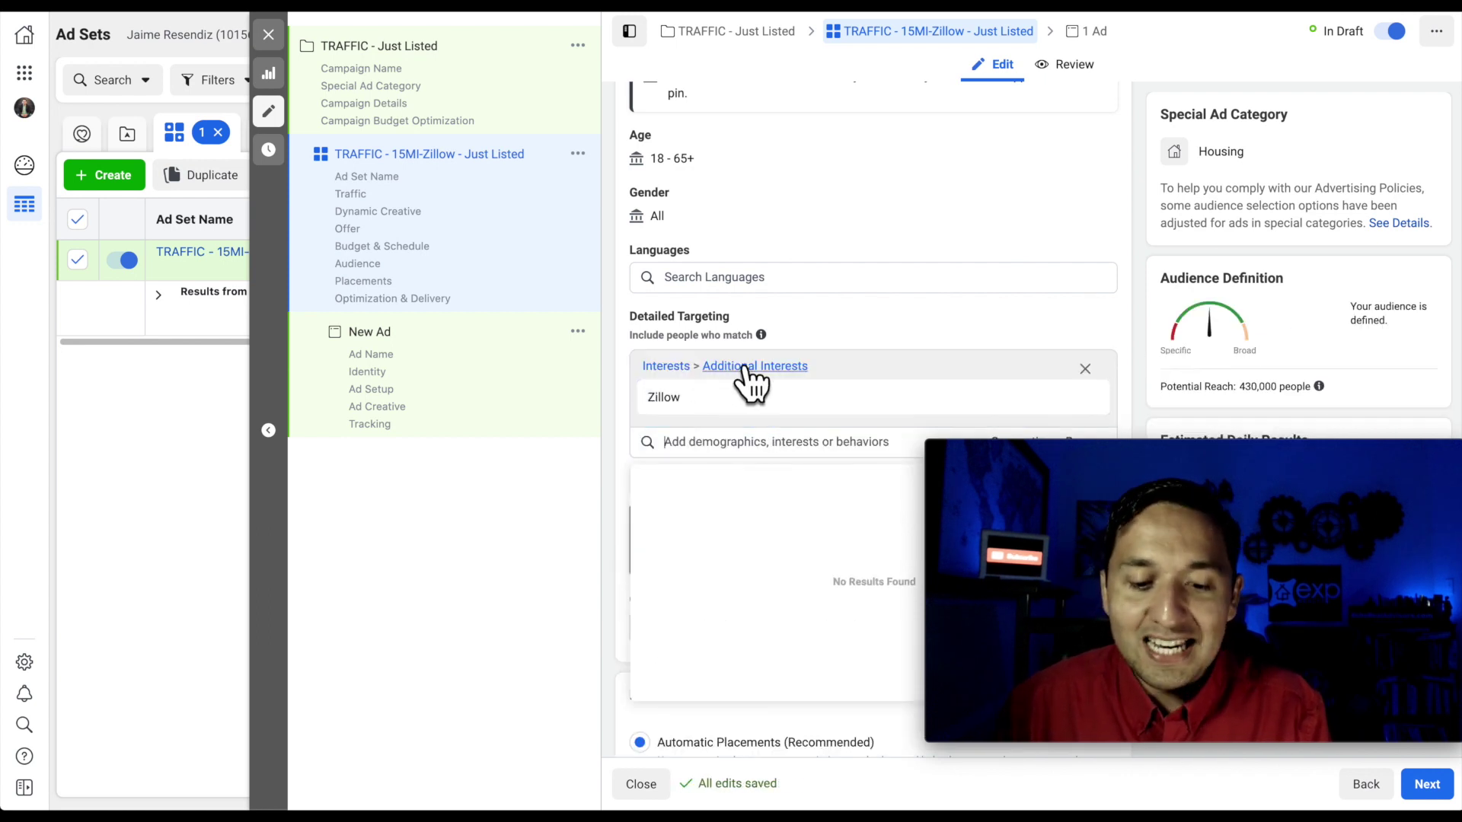
left_click(625, 458)
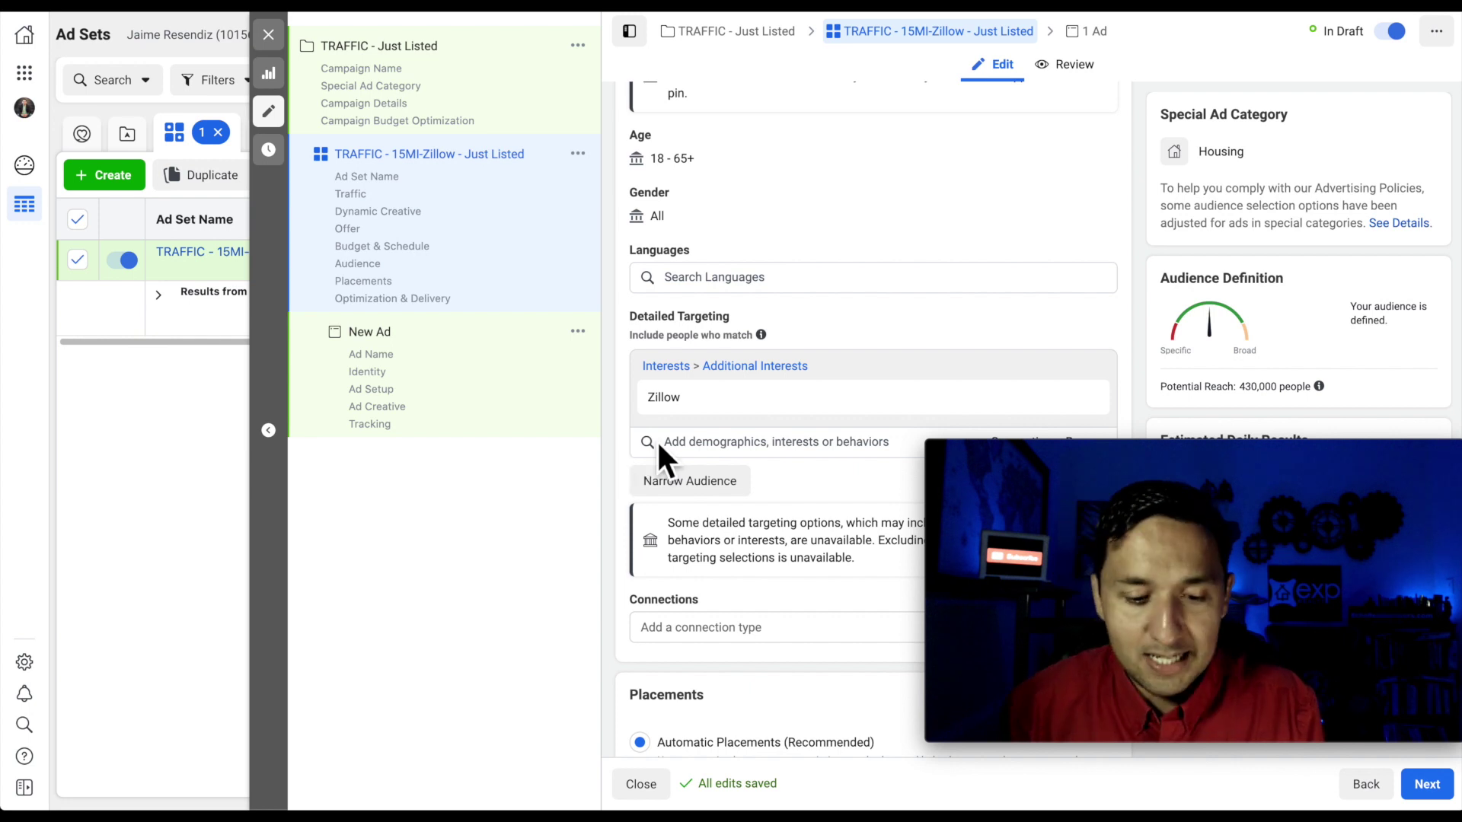
- Narrow the audience so people must also match the Trulia interest
scroll(624, 441, "down", 1)
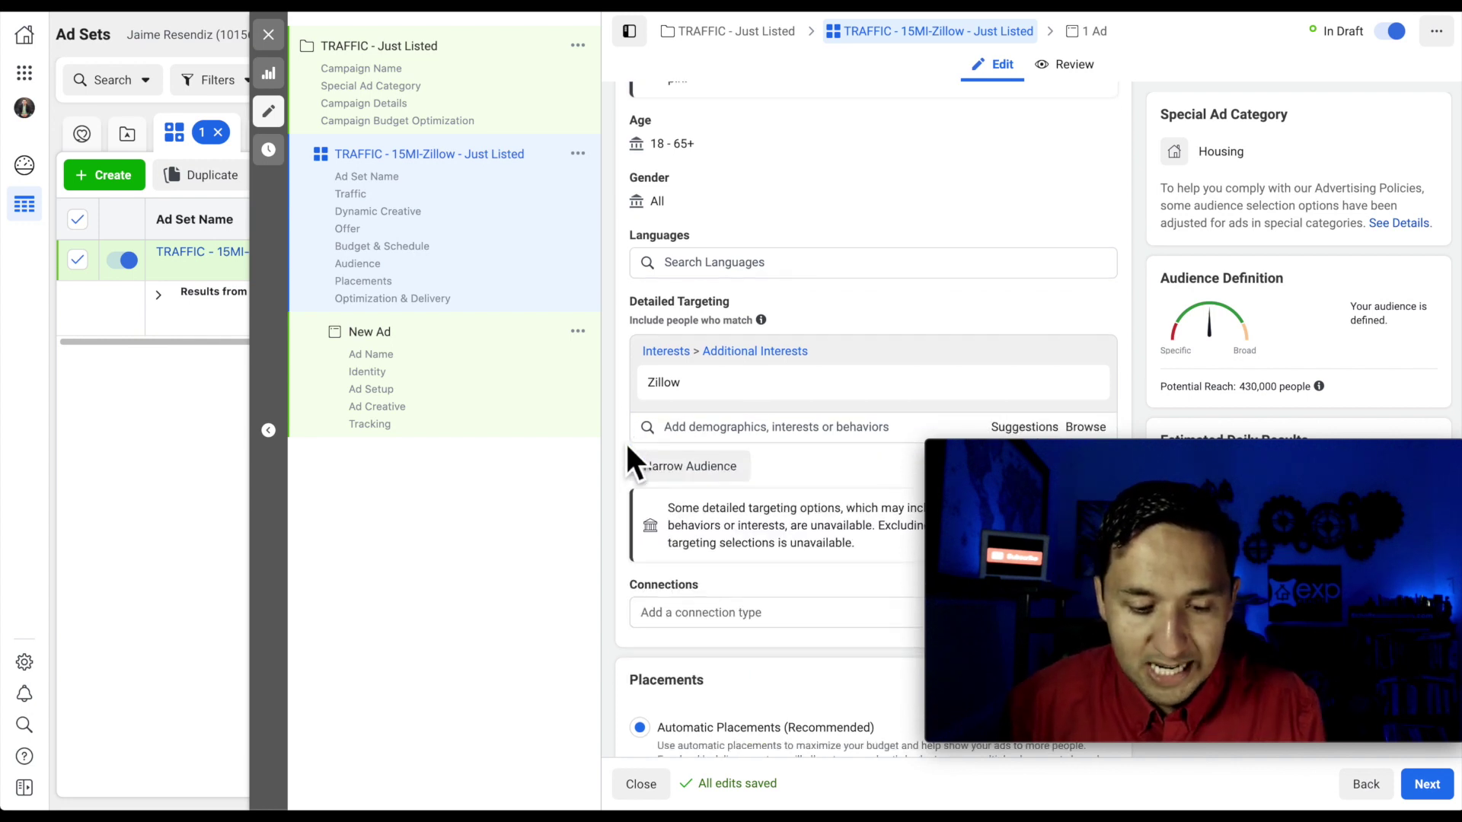
left_click(688, 415)
left_click(703, 444)
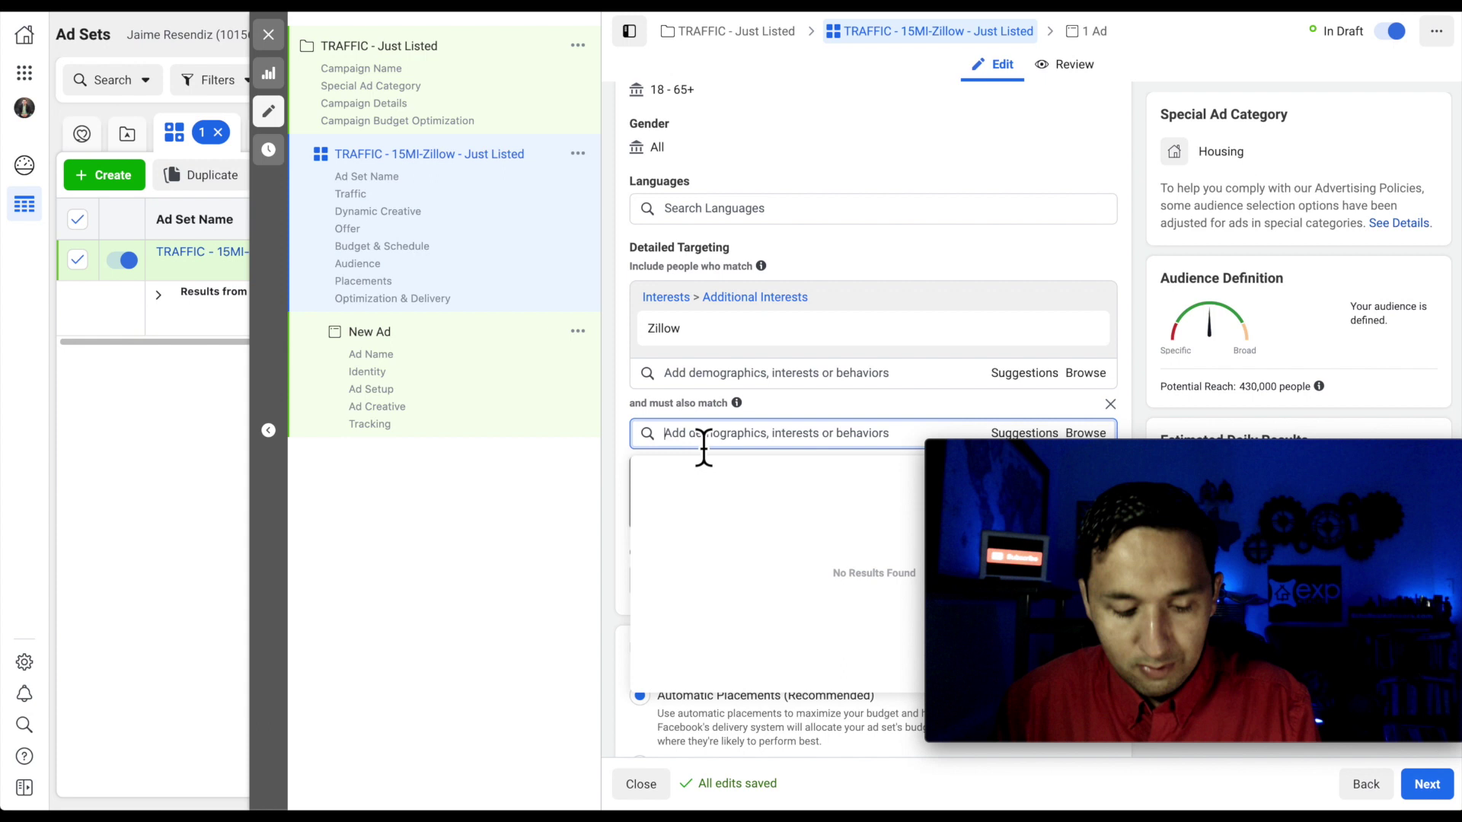
type("trulia")
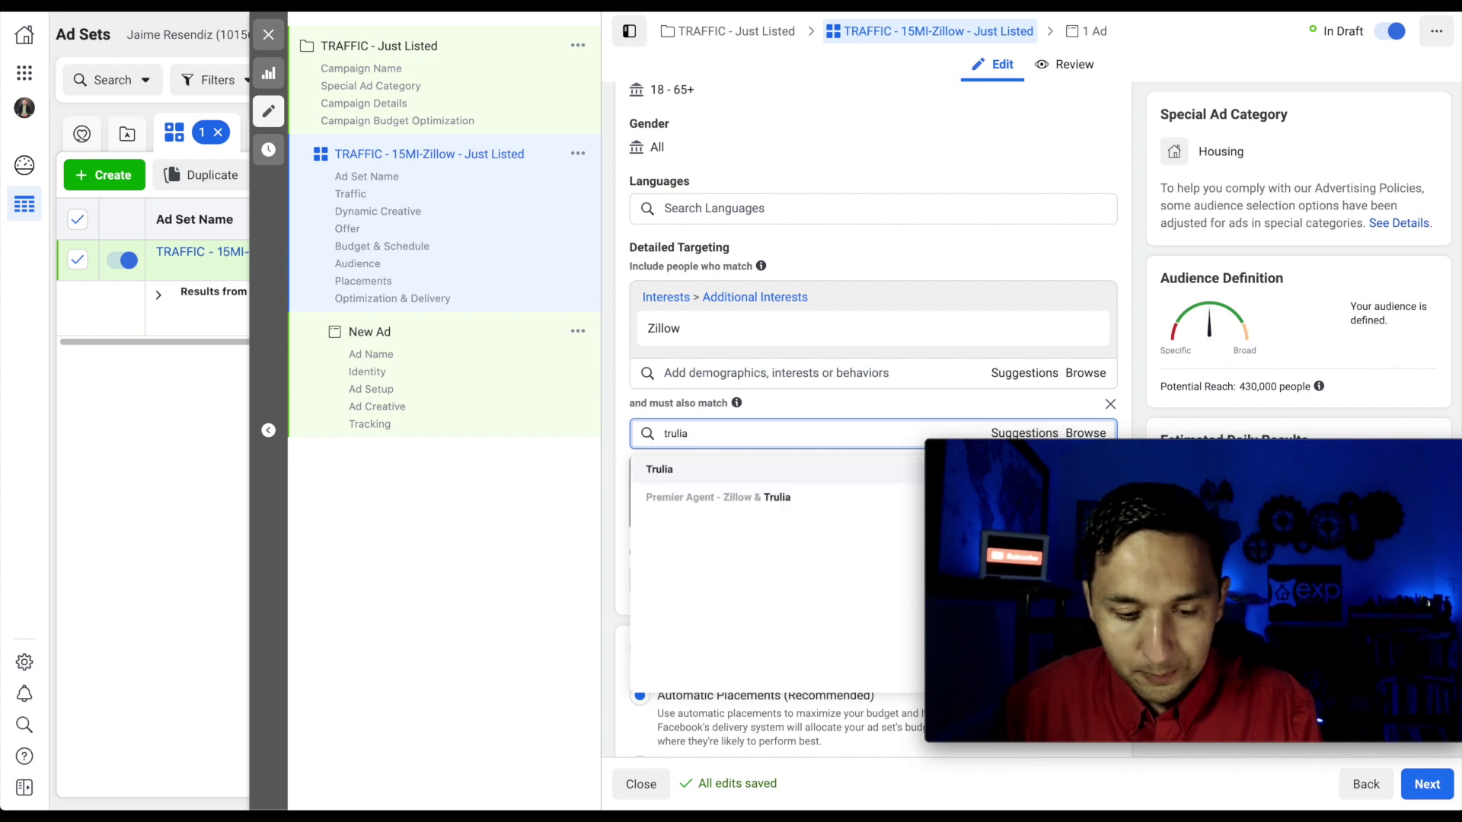
left_click(666, 469)
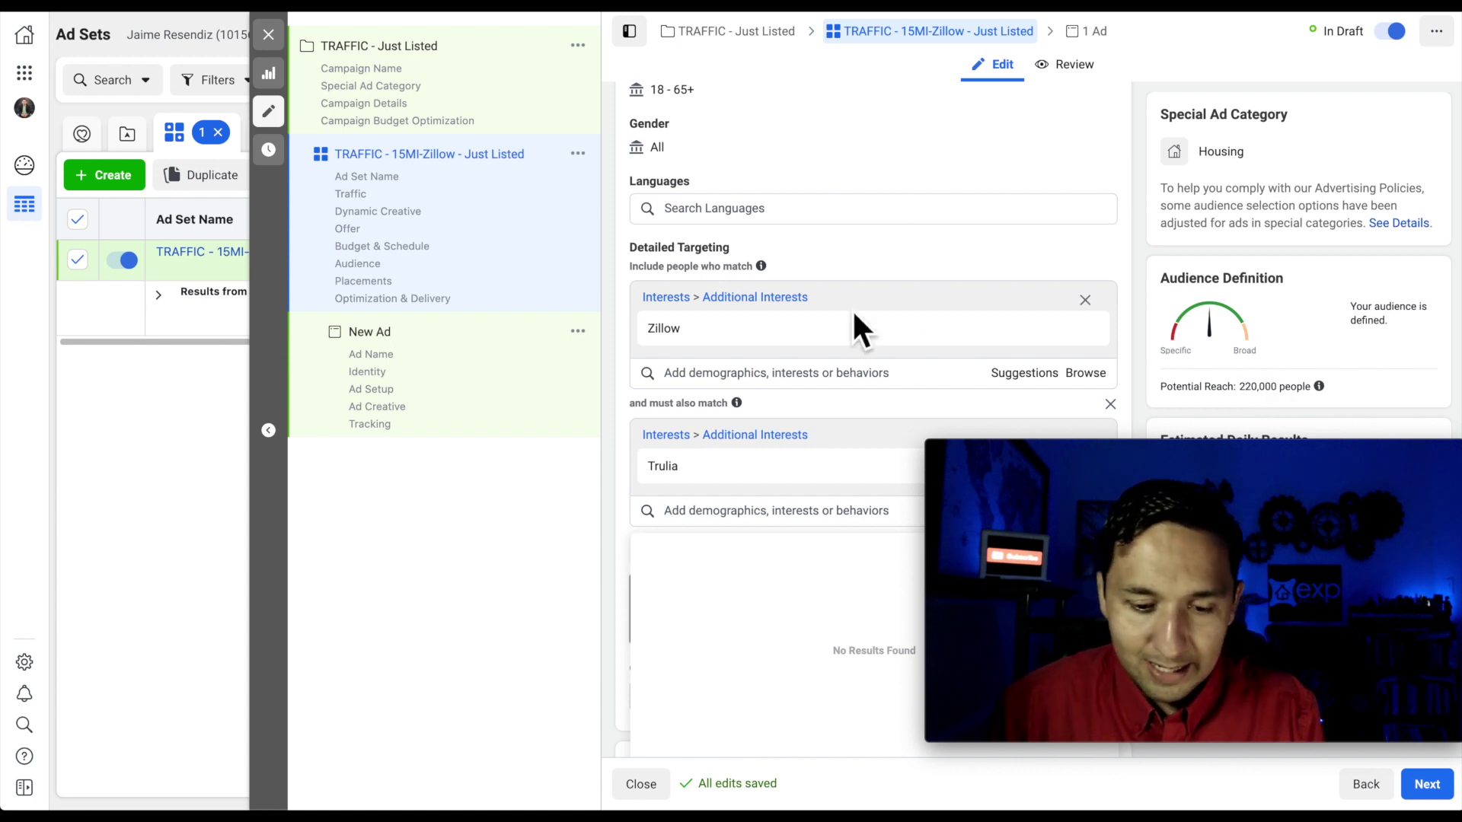
scroll(853, 308, "up", 15)
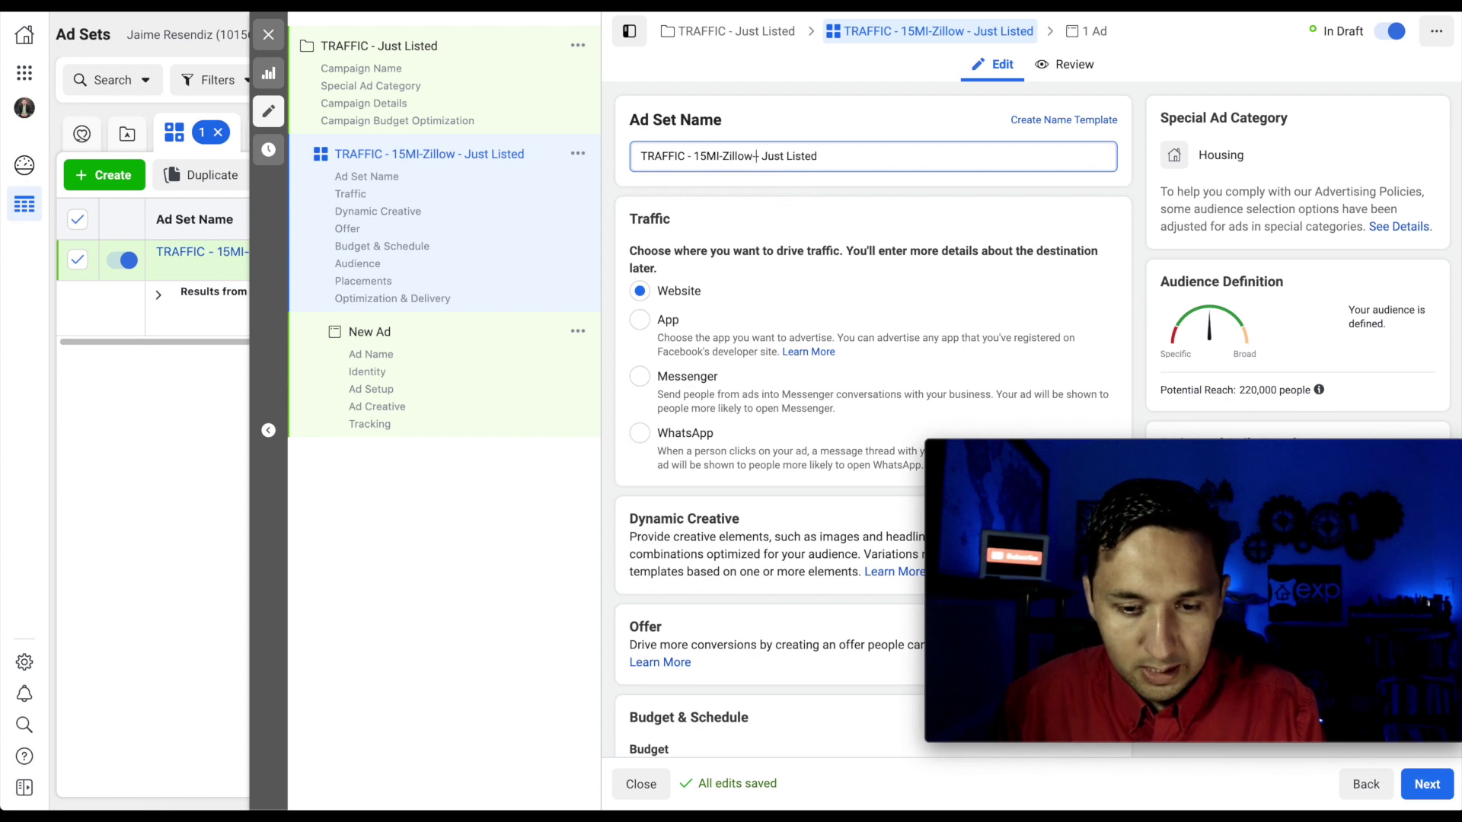
- Insert 'Trulia' into the ad set name, making it 'TRAFFIC - 15MI-Zillow-Trulia - Just Listed'
key("BackSpace")
type("Trulia -")
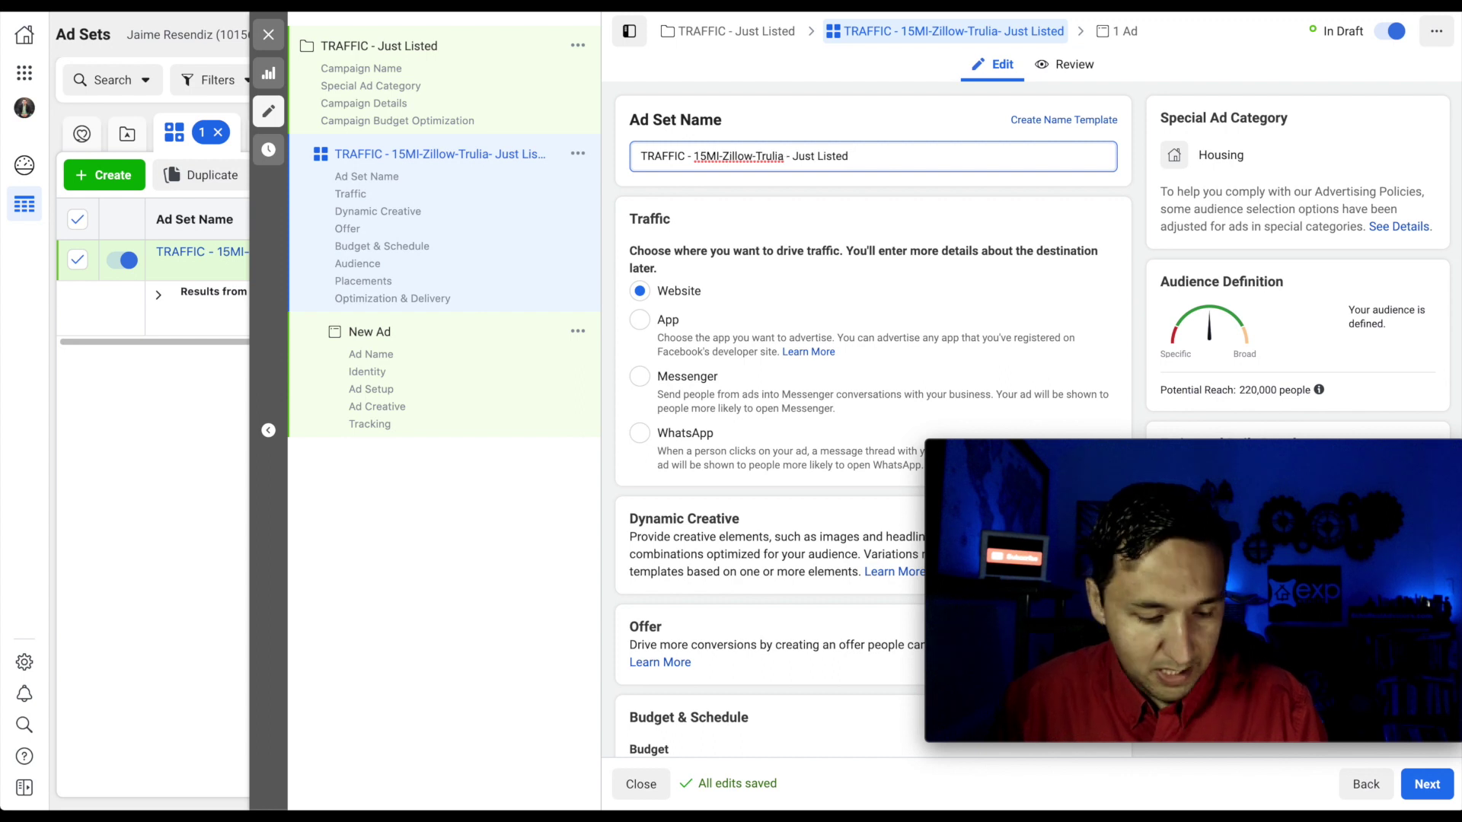
key("ctrl+a")
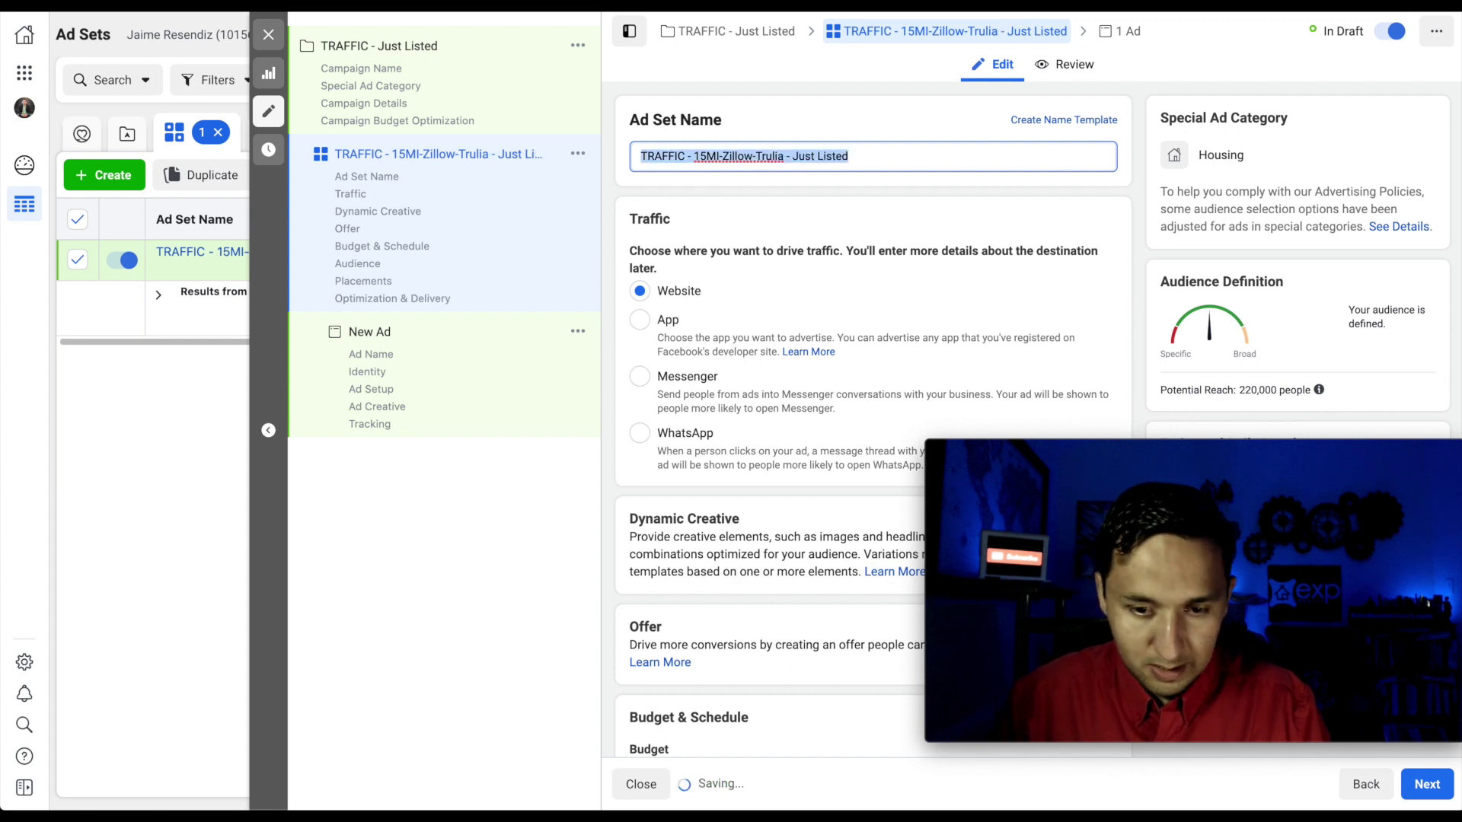
scroll(720, 458, "down", 9)
scroll(720, 461, "down", 12)
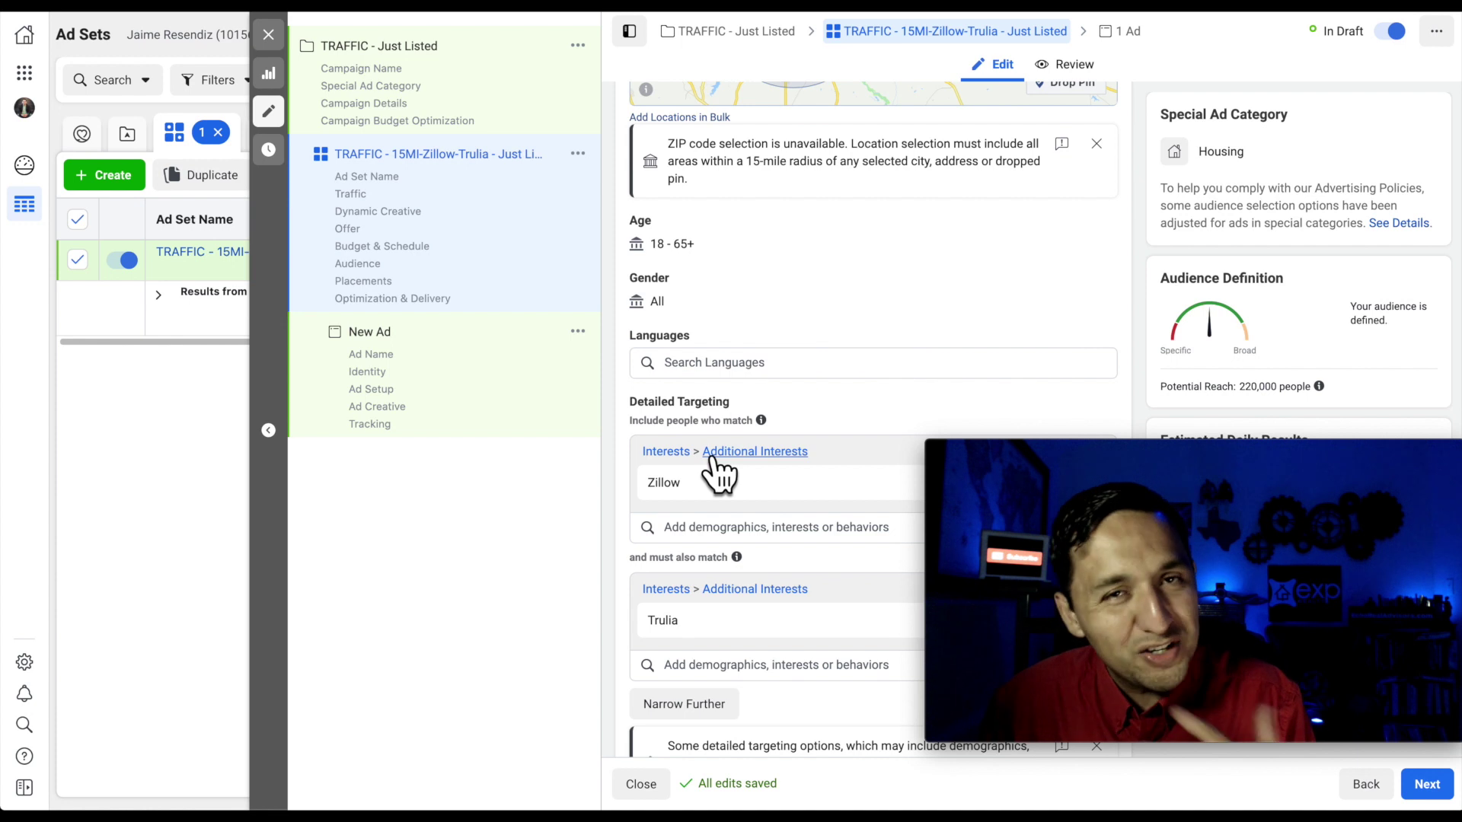
scroll(712, 474, "down", 5)
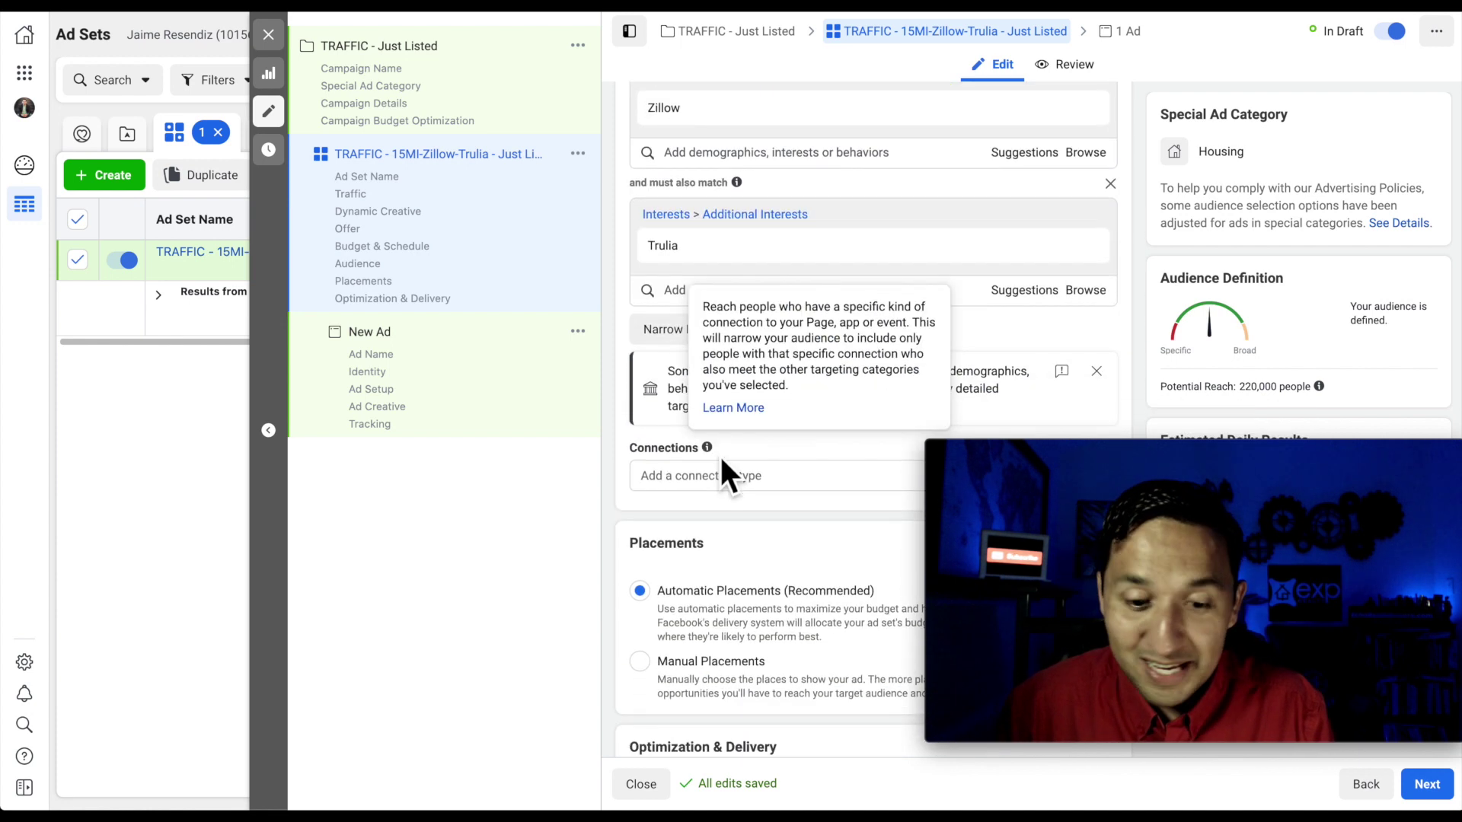
- Scroll down to the ad set's Placements section
scroll(743, 505, "down", 4)
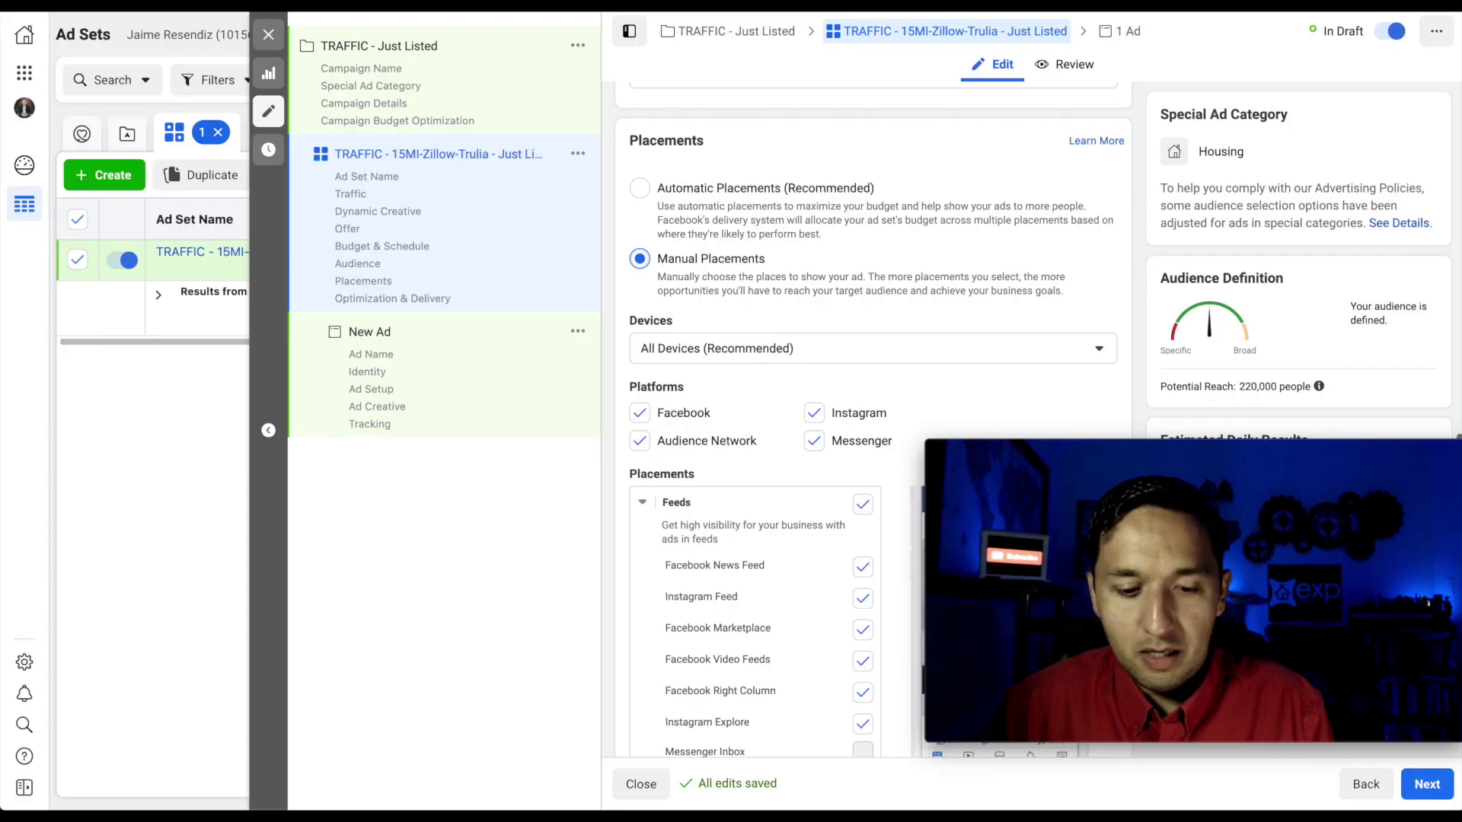
- Toggle placements to Automatic and back to Manual Placements
left_click(640, 188)
scroll(784, 358, "down", 1)
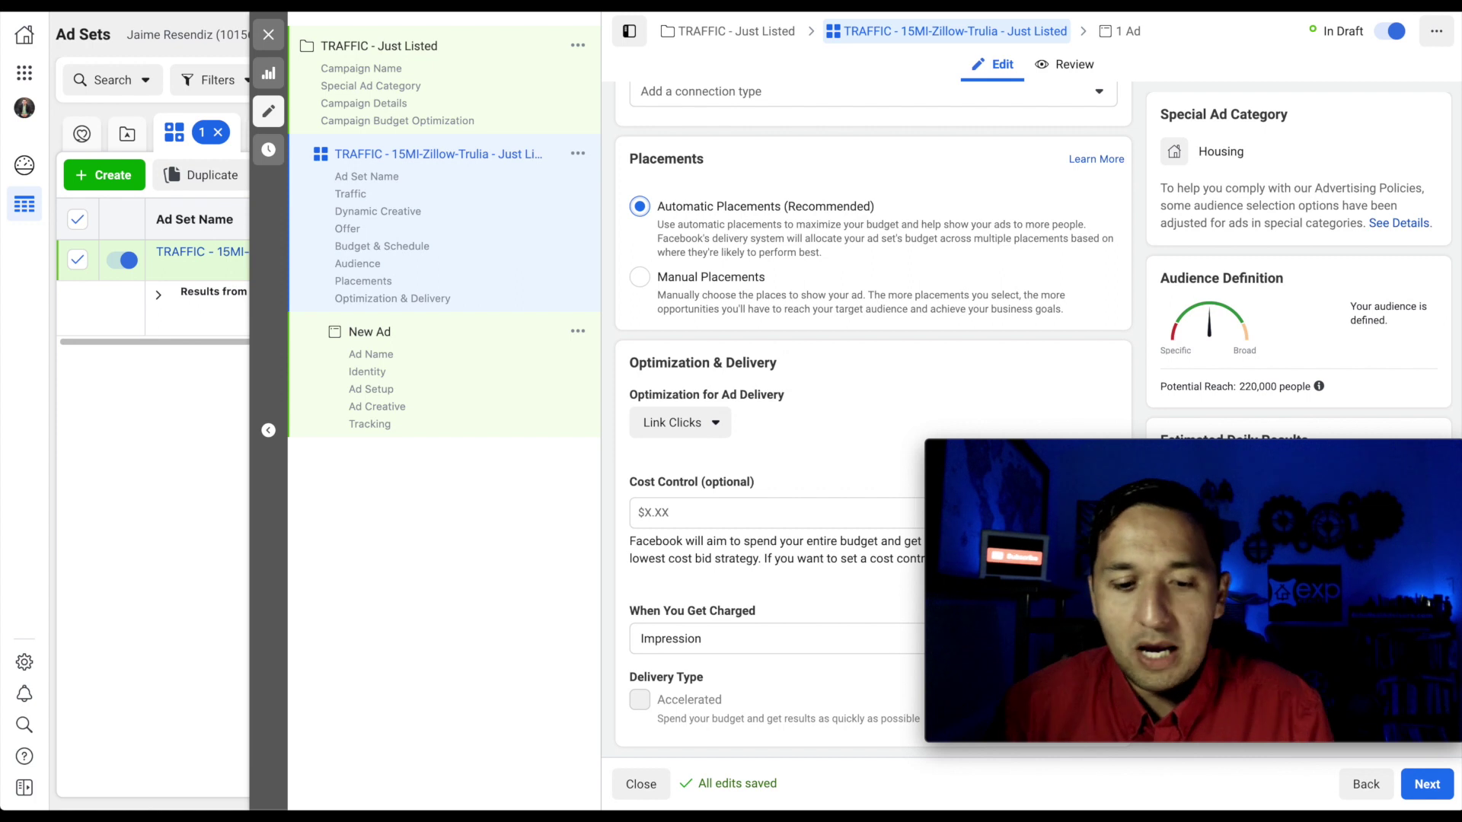
left_click(642, 288)
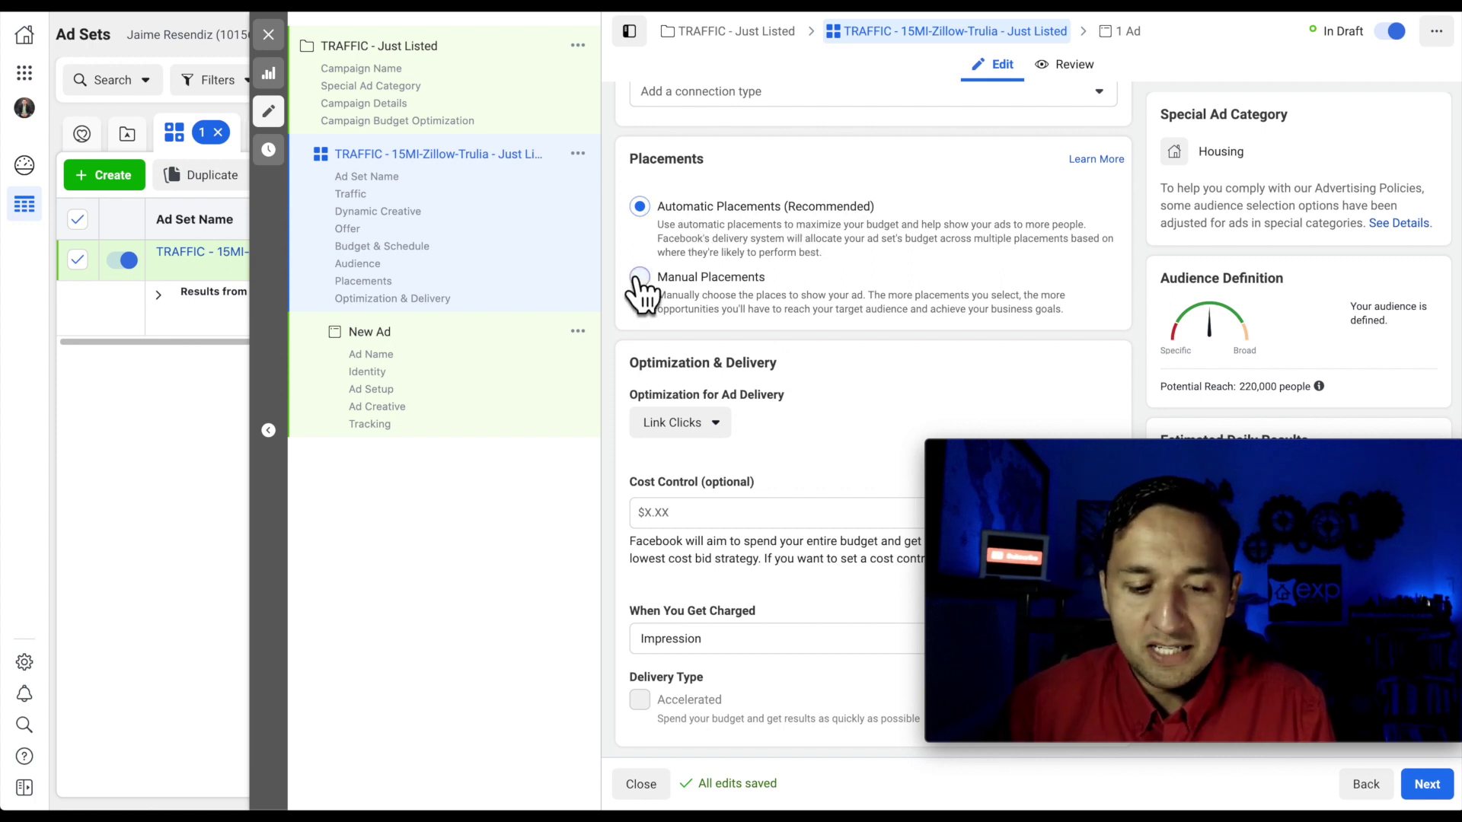
scroll(718, 488, "down", 5)
scroll(716, 473, "down", 10)
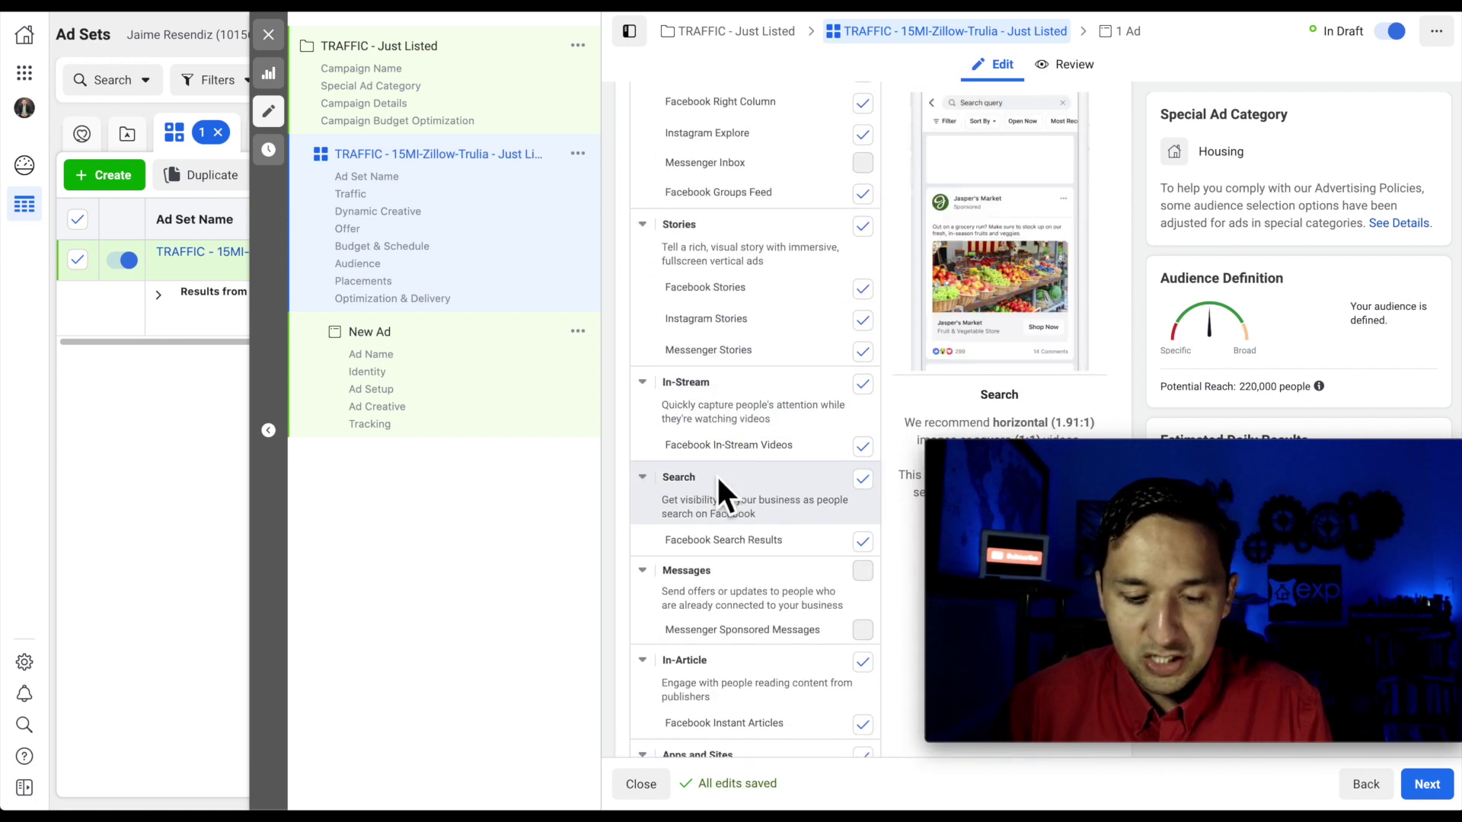
scroll(715, 473, "up", 8)
scroll(717, 485, "up", 4)
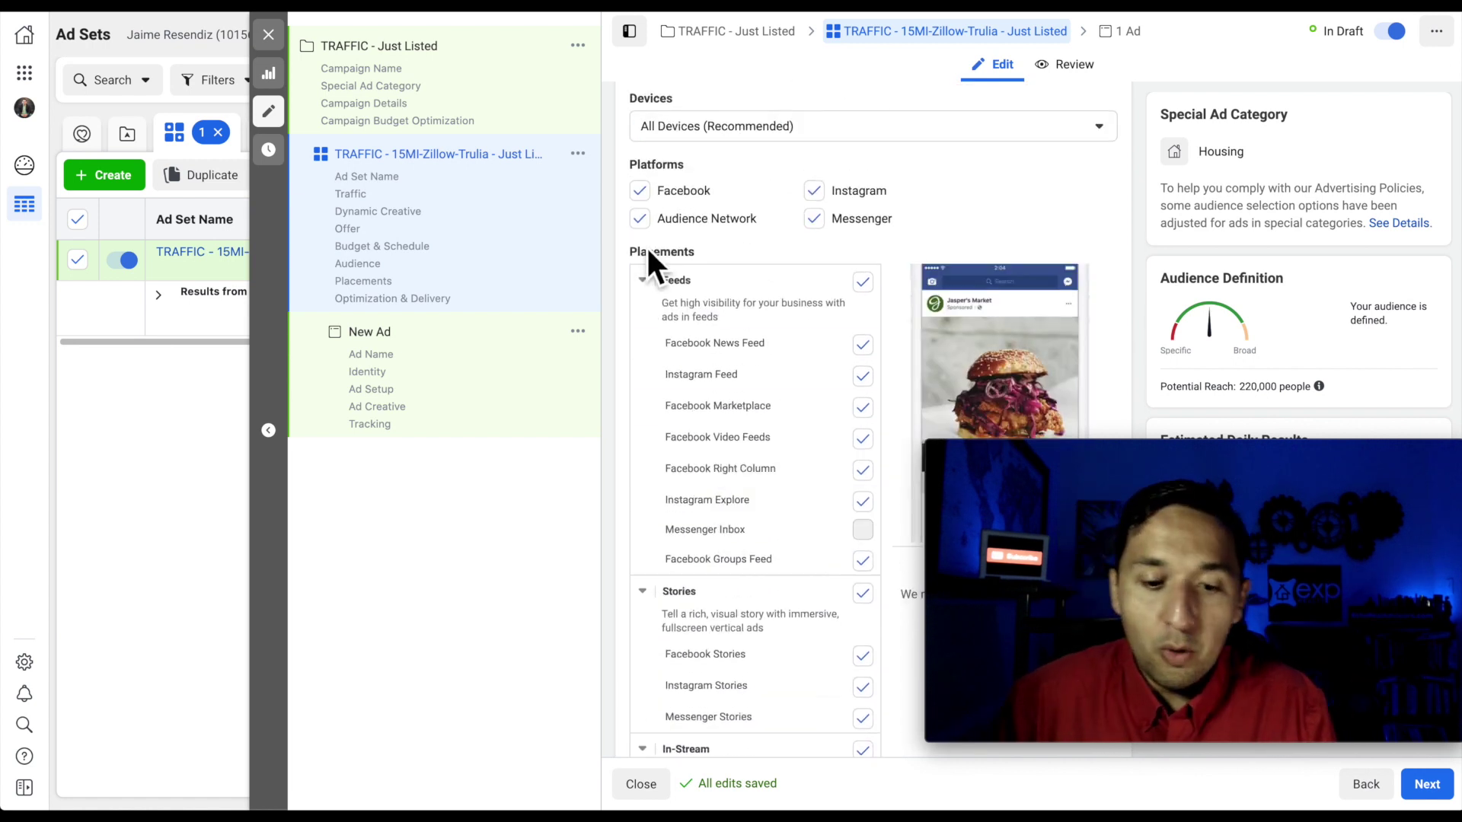
- Uncheck the Audience Network, Instagram and Messenger platforms
left_click(640, 218)
left_click(814, 219)
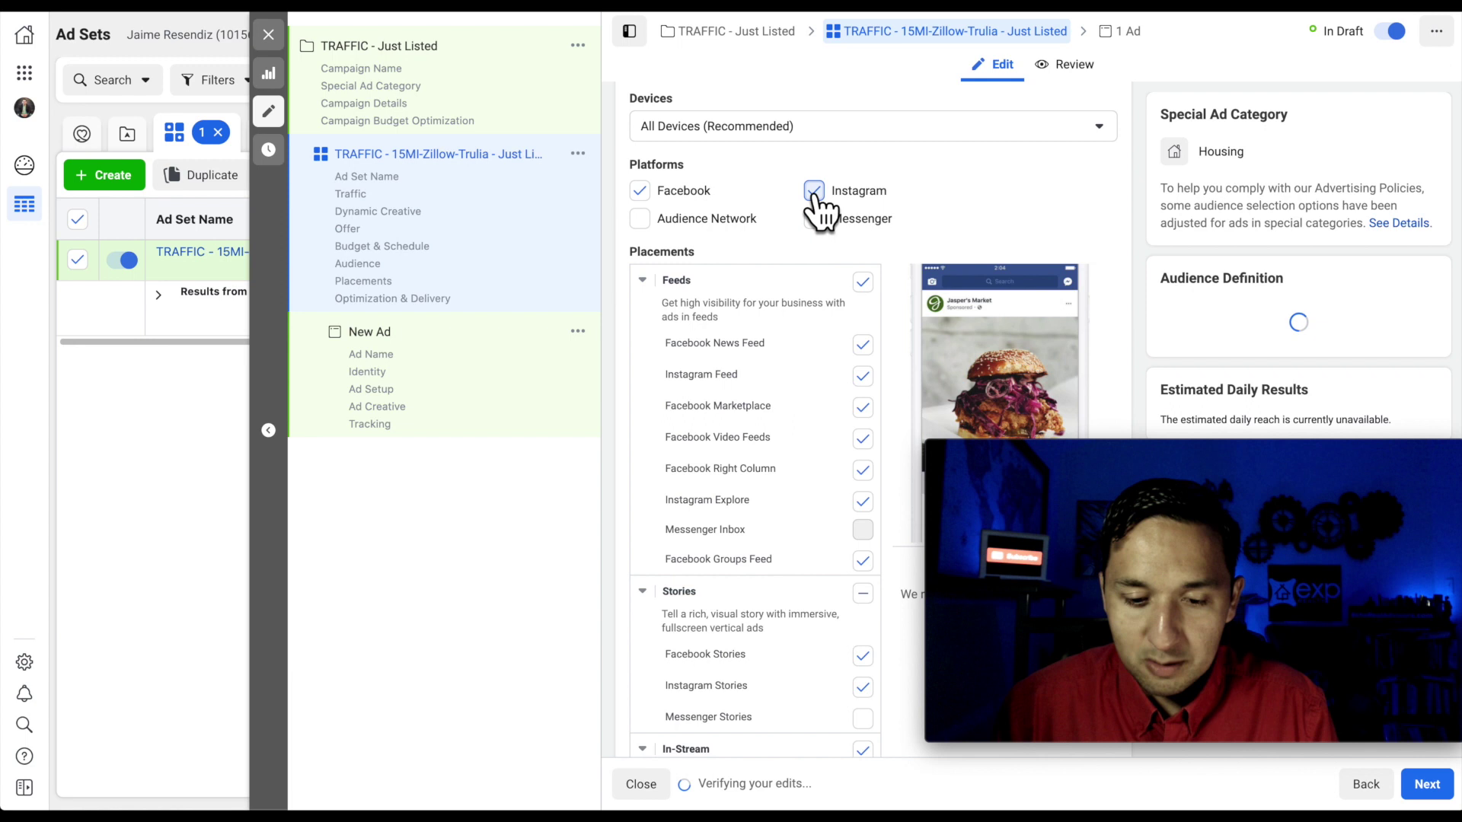
left_click(814, 191)
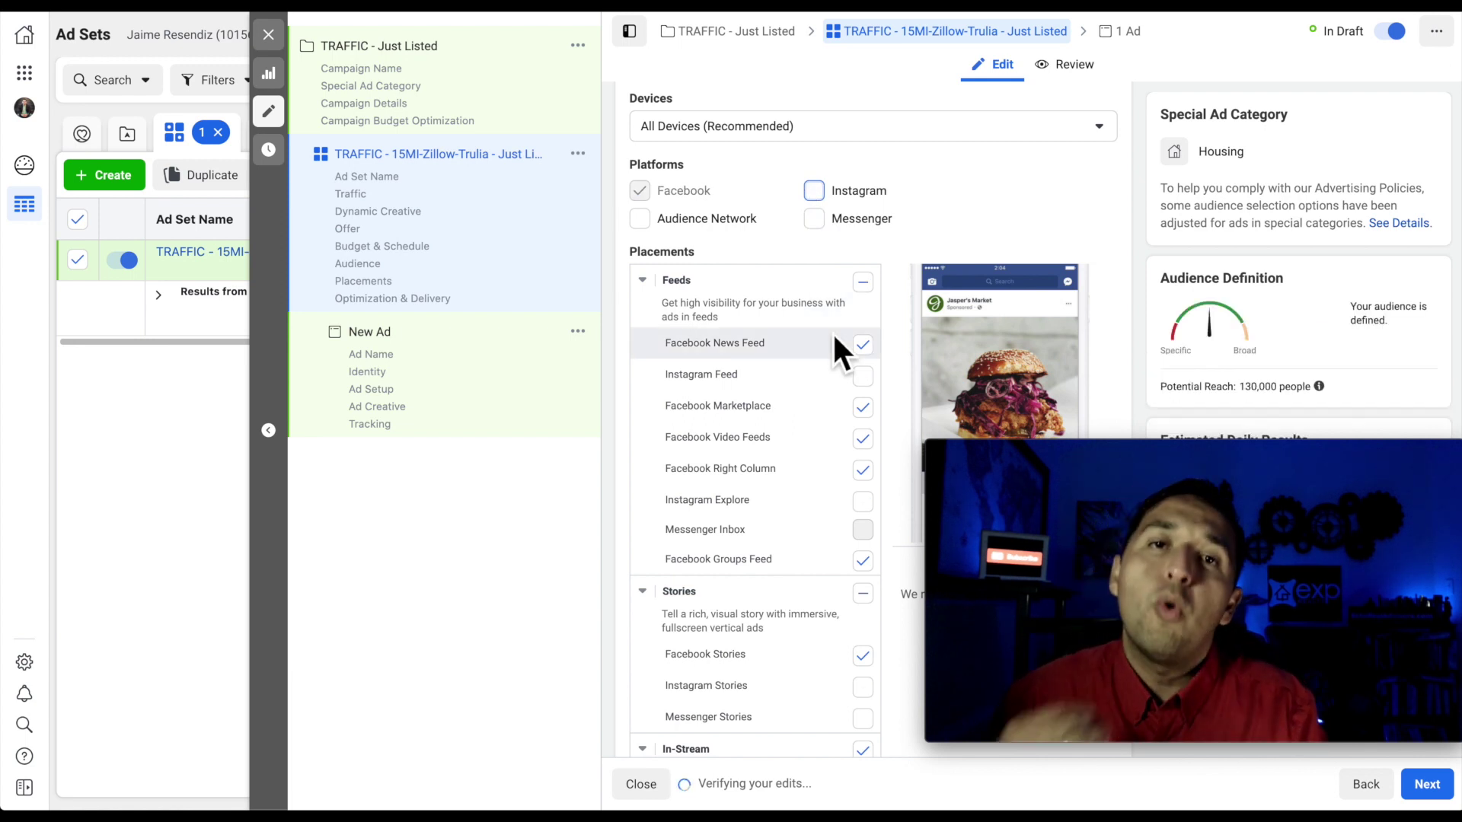
- Uncheck the Marketplace, Video Feeds, Right Column and Groups Feed placements
left_click(863, 407)
left_click(863, 439)
left_click(862, 470)
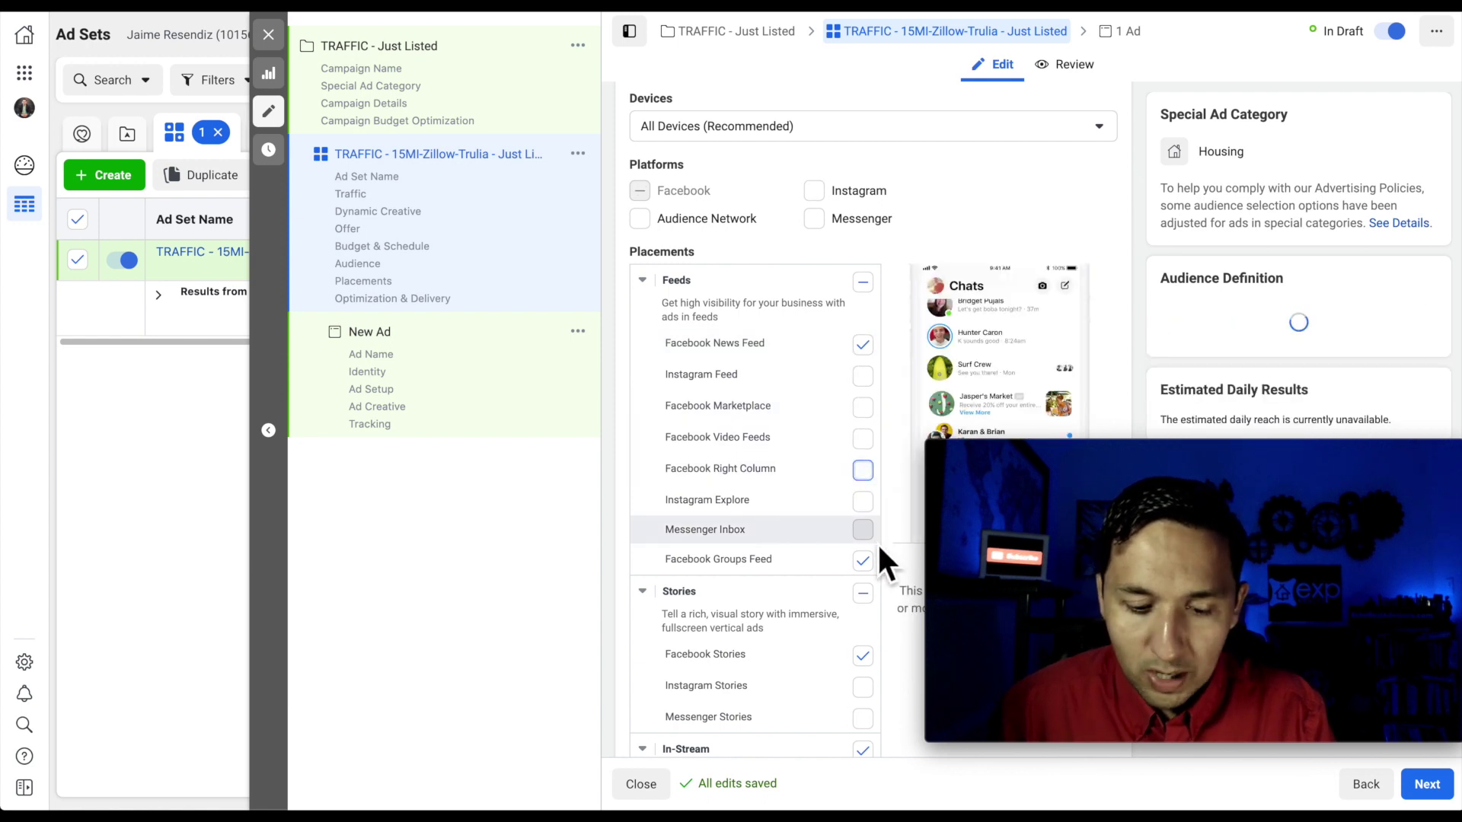
left_click(863, 561)
- Uncheck the Stories, In-Stream video, Search results and In-Article placements
scroll(864, 576, "down", 1)
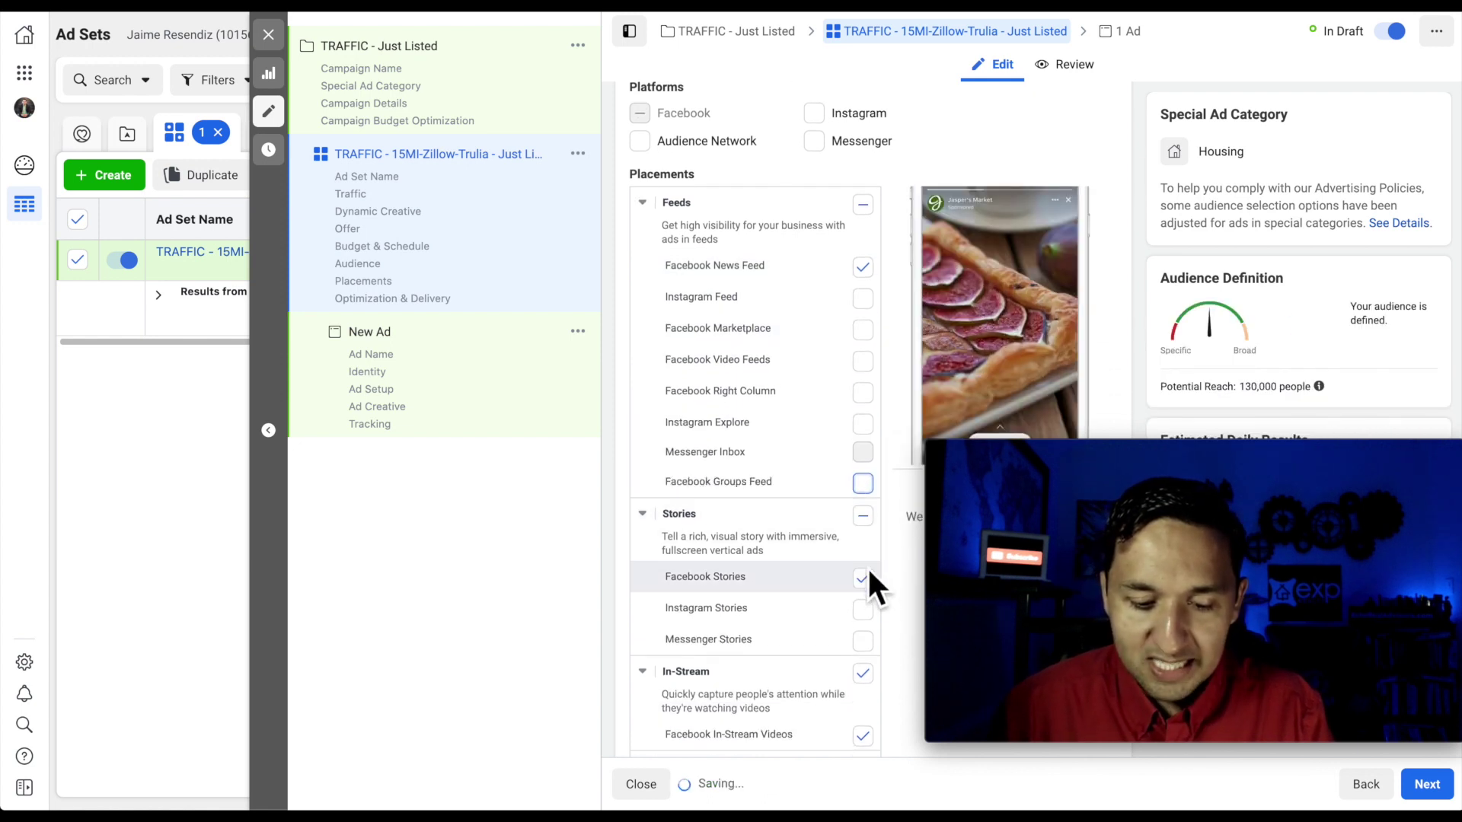
left_click(863, 577)
scroll(860, 575, "down", 2)
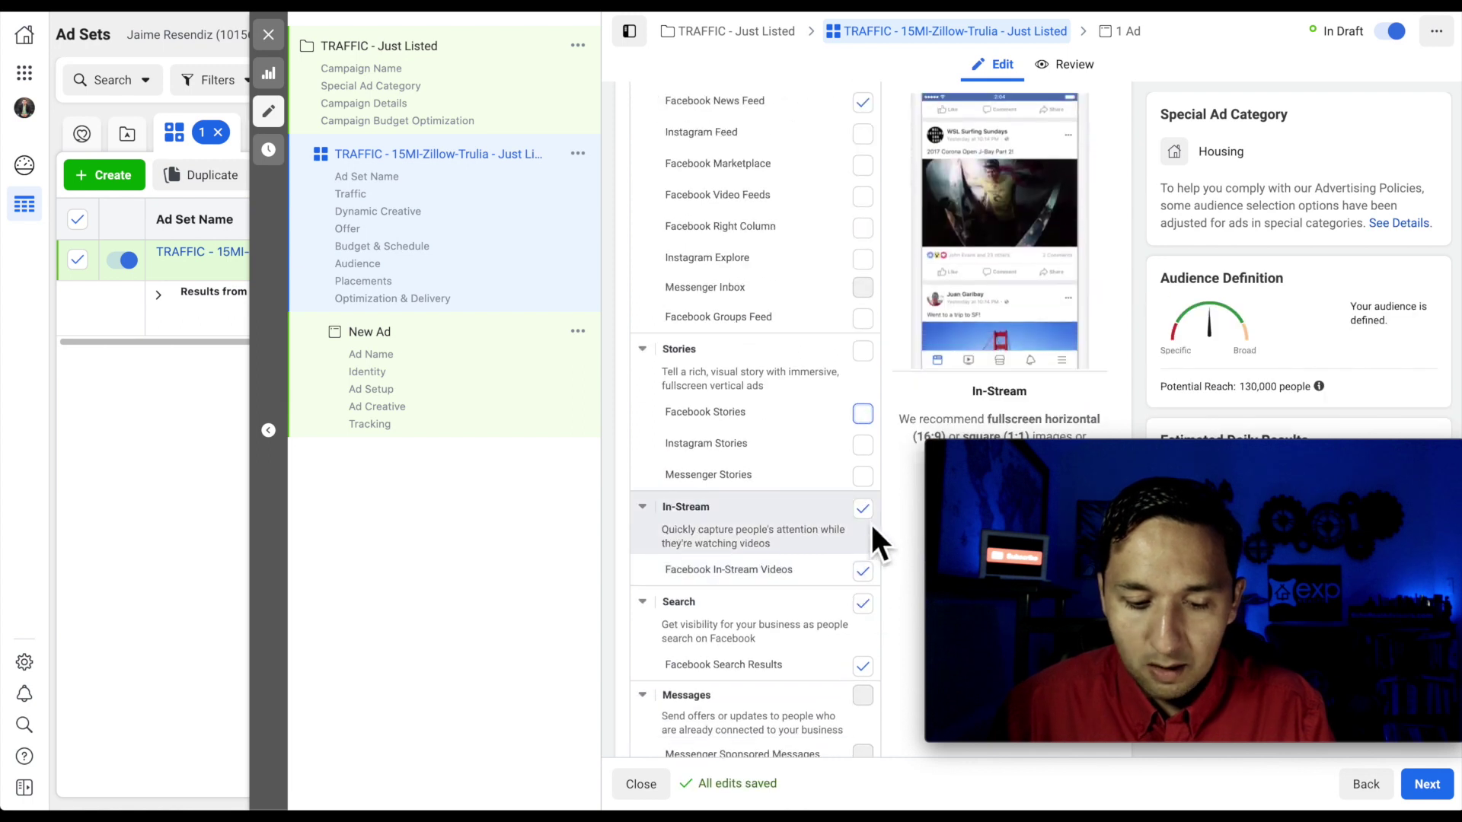
left_click(863, 509)
scroll(870, 524, "down", 2)
left_click(863, 438)
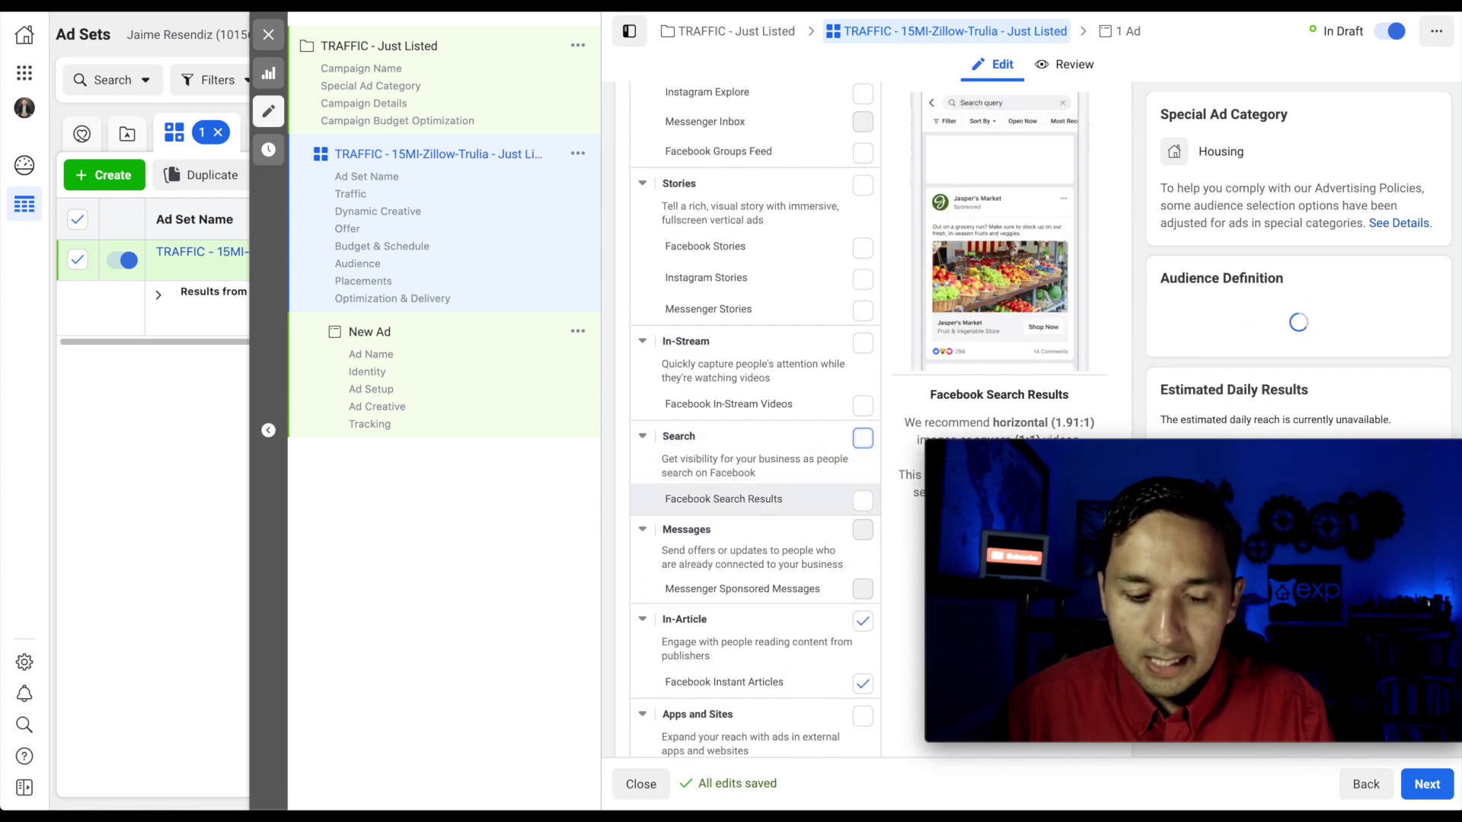
left_click(863, 620)
scroll(868, 643, "down", 4)
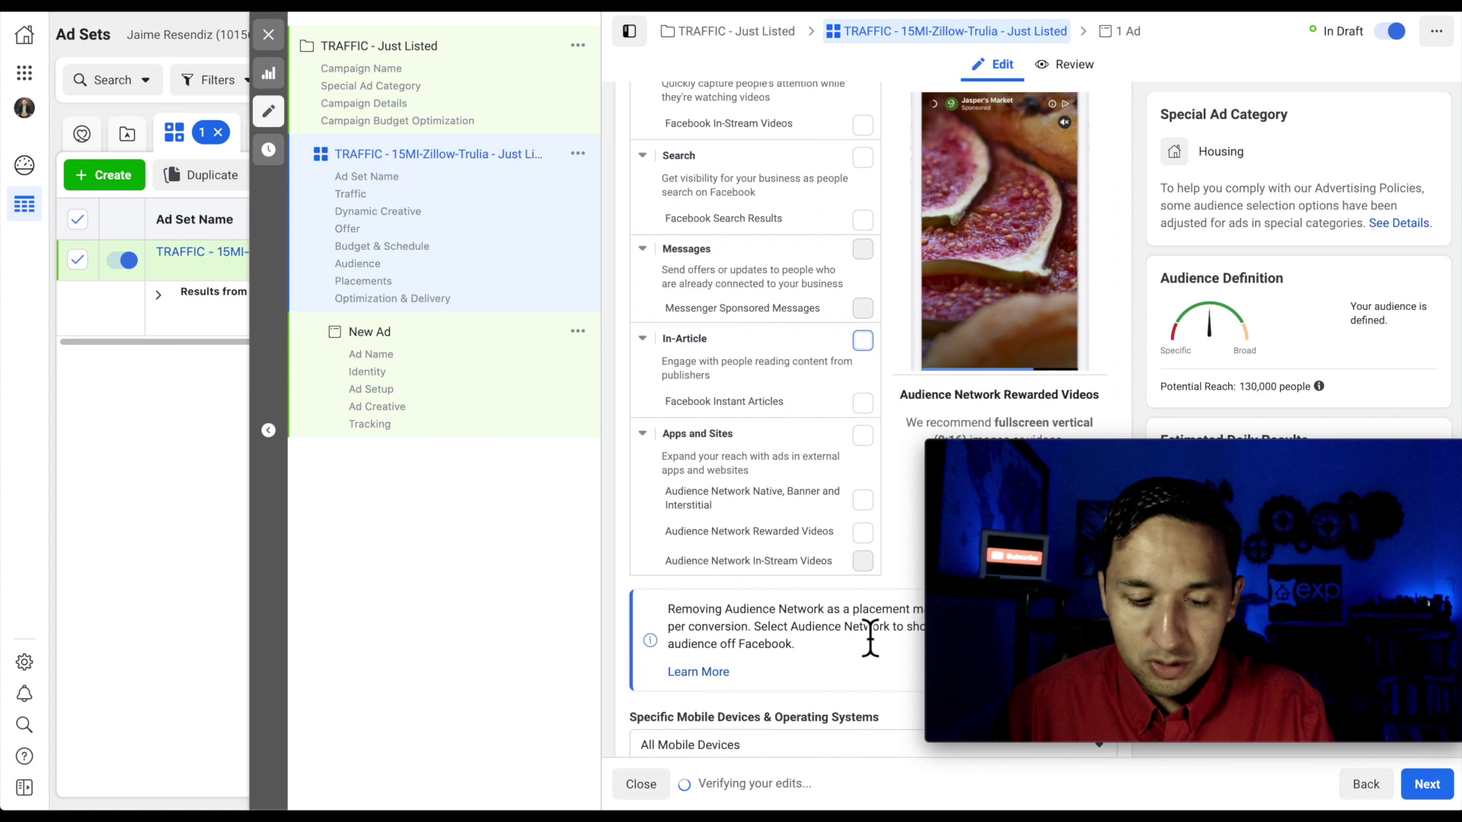
scroll(868, 644, "up", 7)
scroll(865, 629, "up", 2)
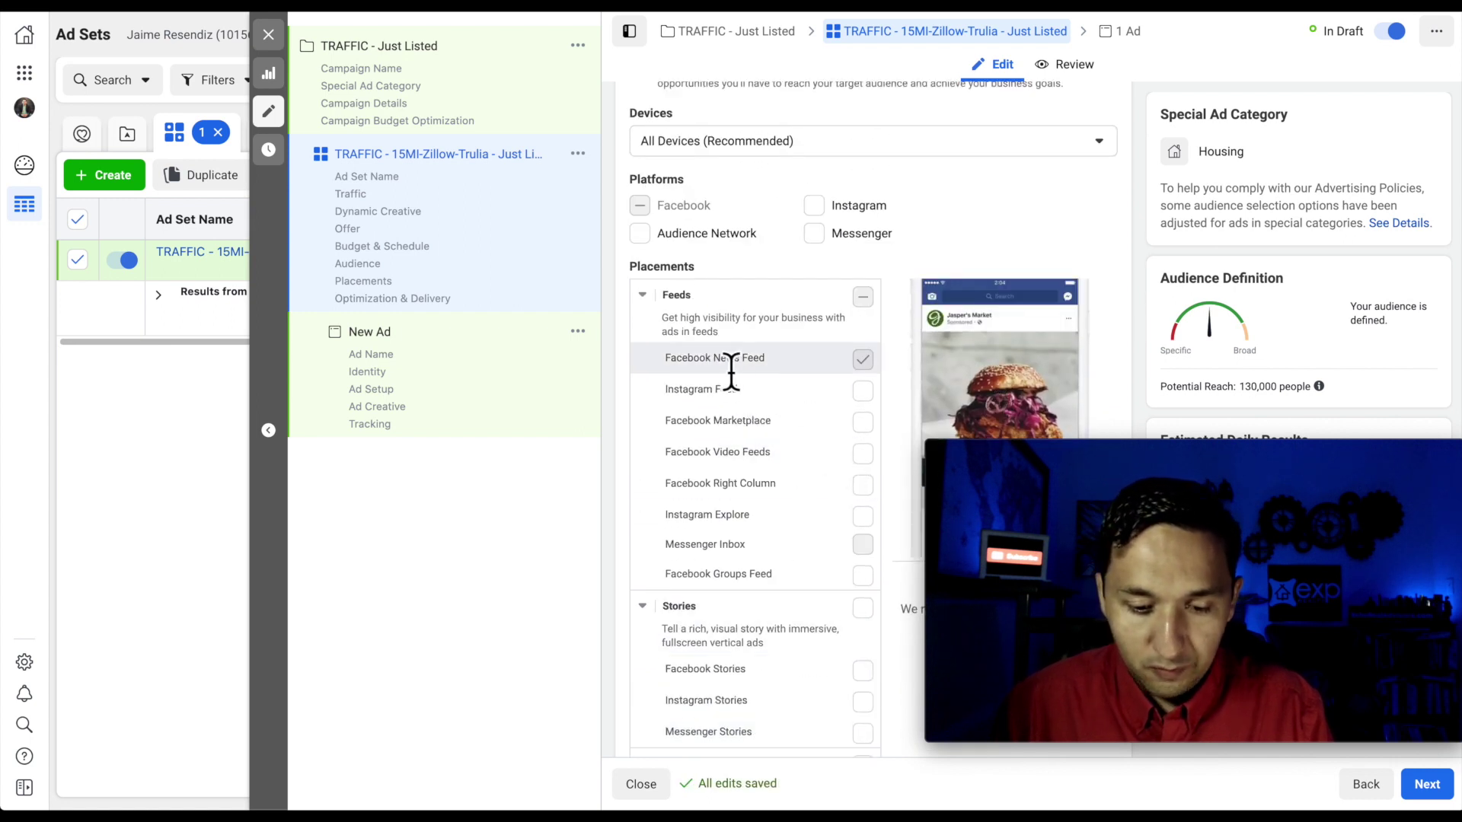
scroll(761, 387, "down", 1)
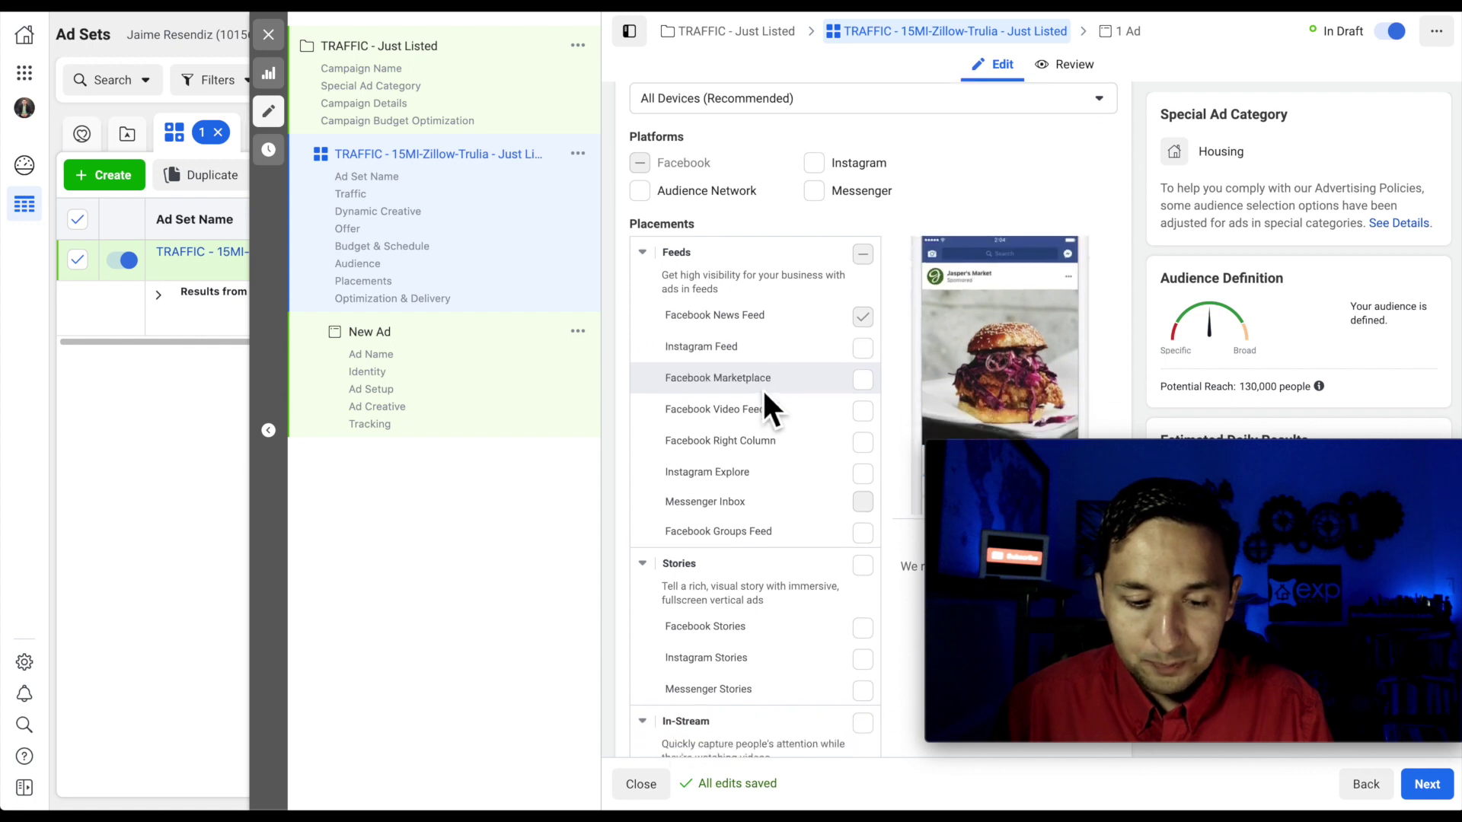
scroll(762, 387, "down", 2)
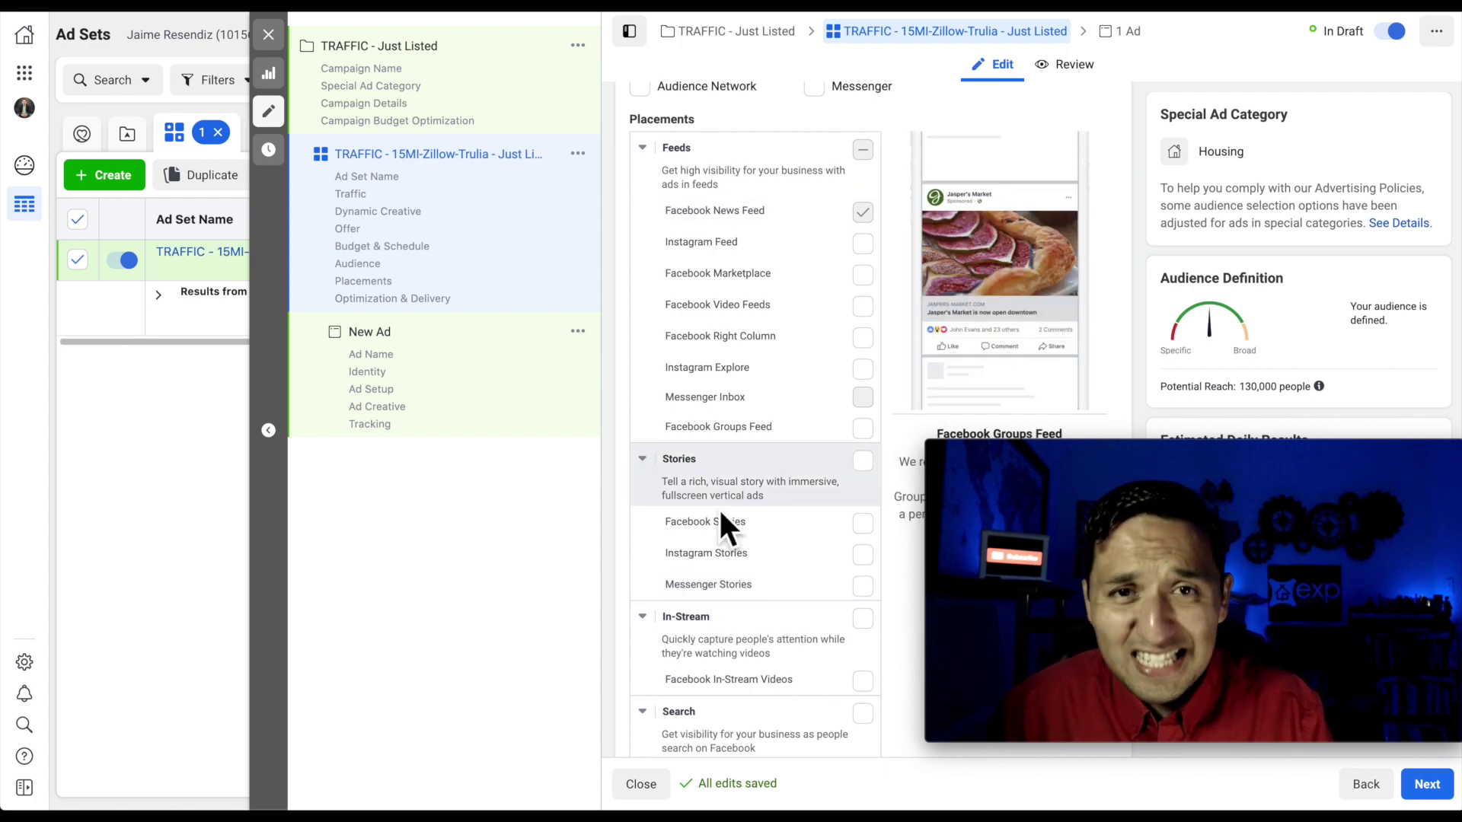
scroll(720, 513, "down", 5)
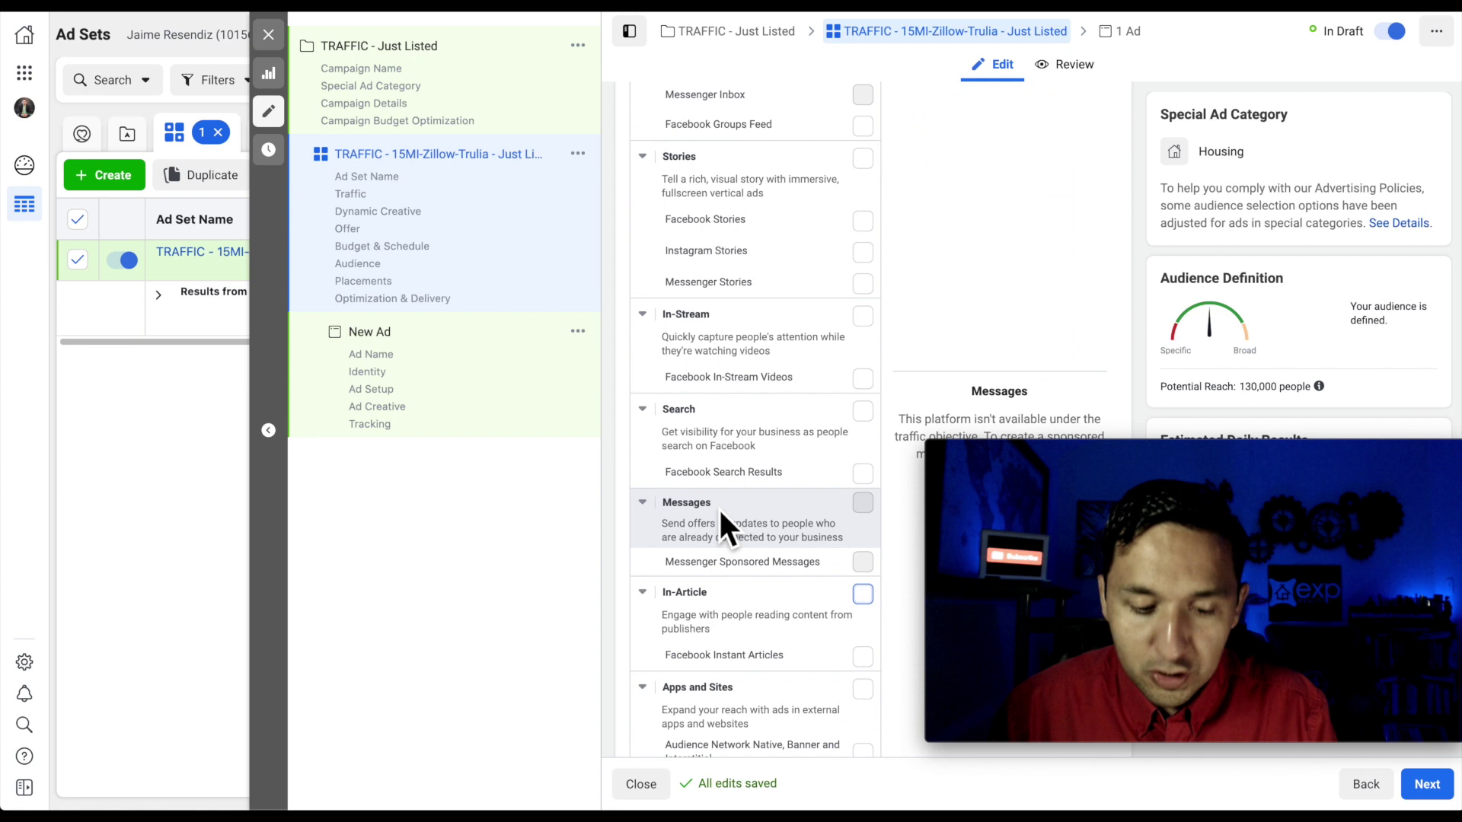
scroll(720, 518, "down", 3)
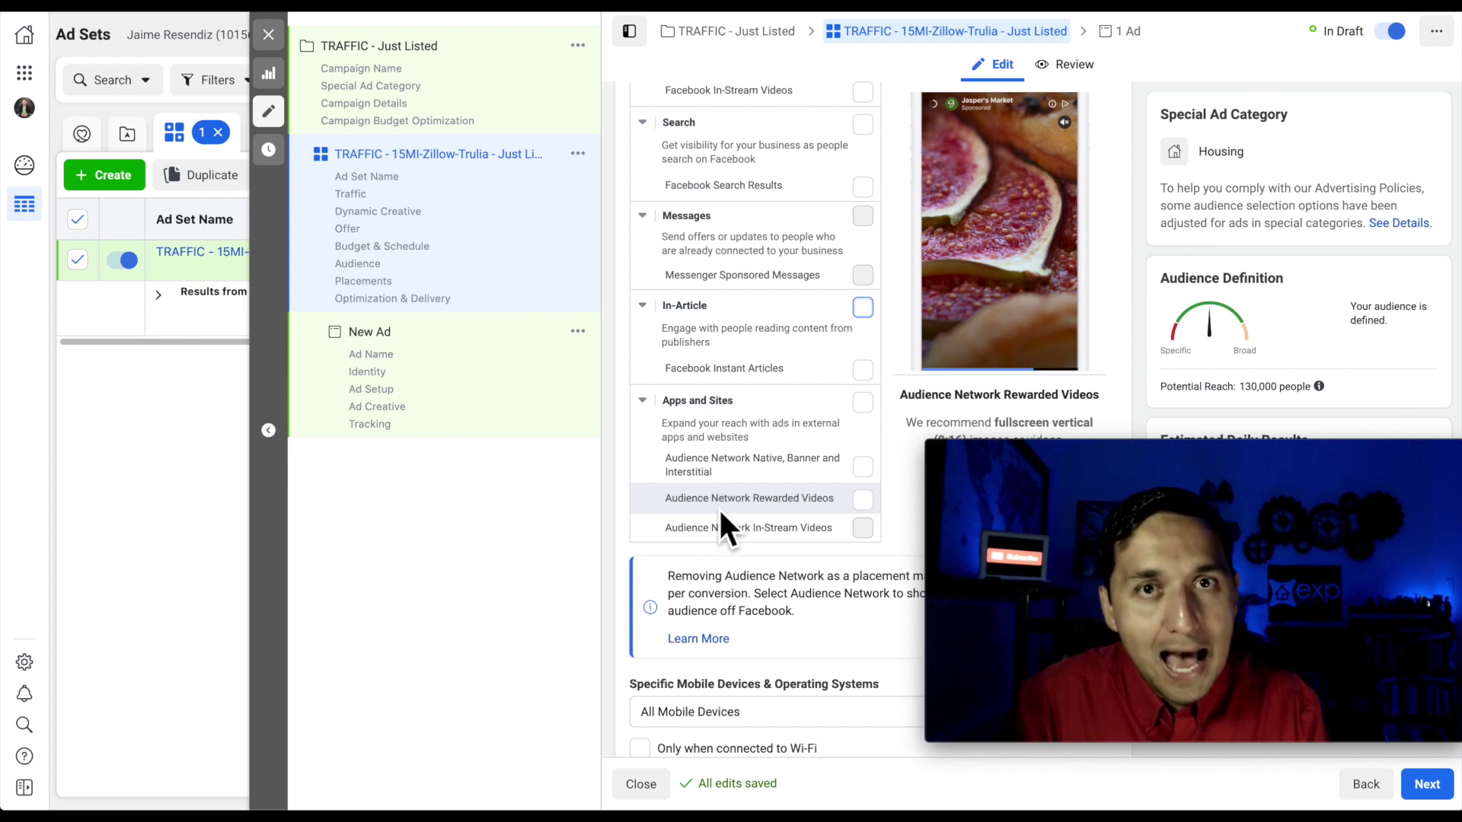
scroll(720, 512, "down", 2)
scroll(719, 512, "down", 2)
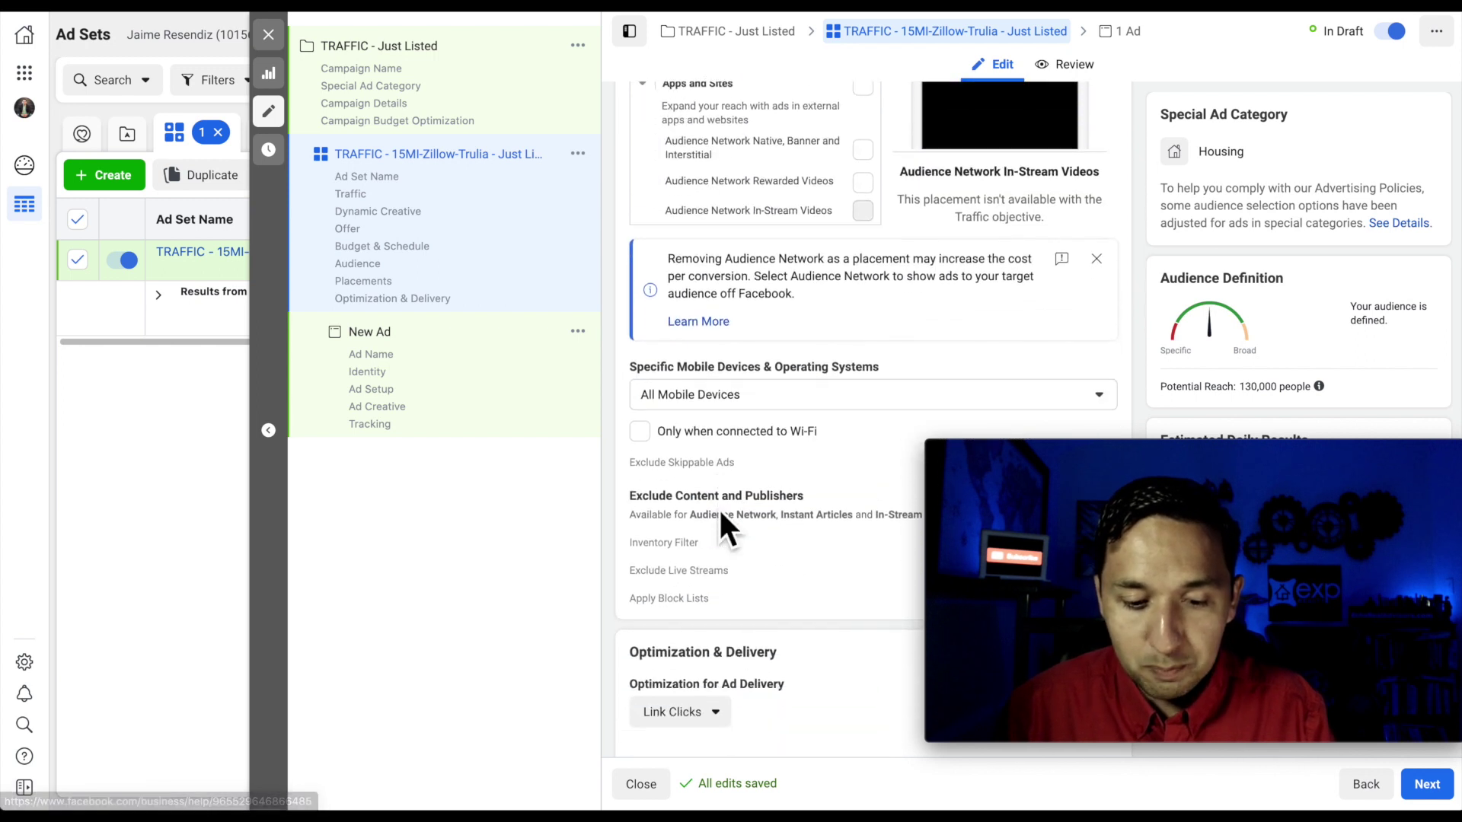
scroll(719, 511, "down", 2)
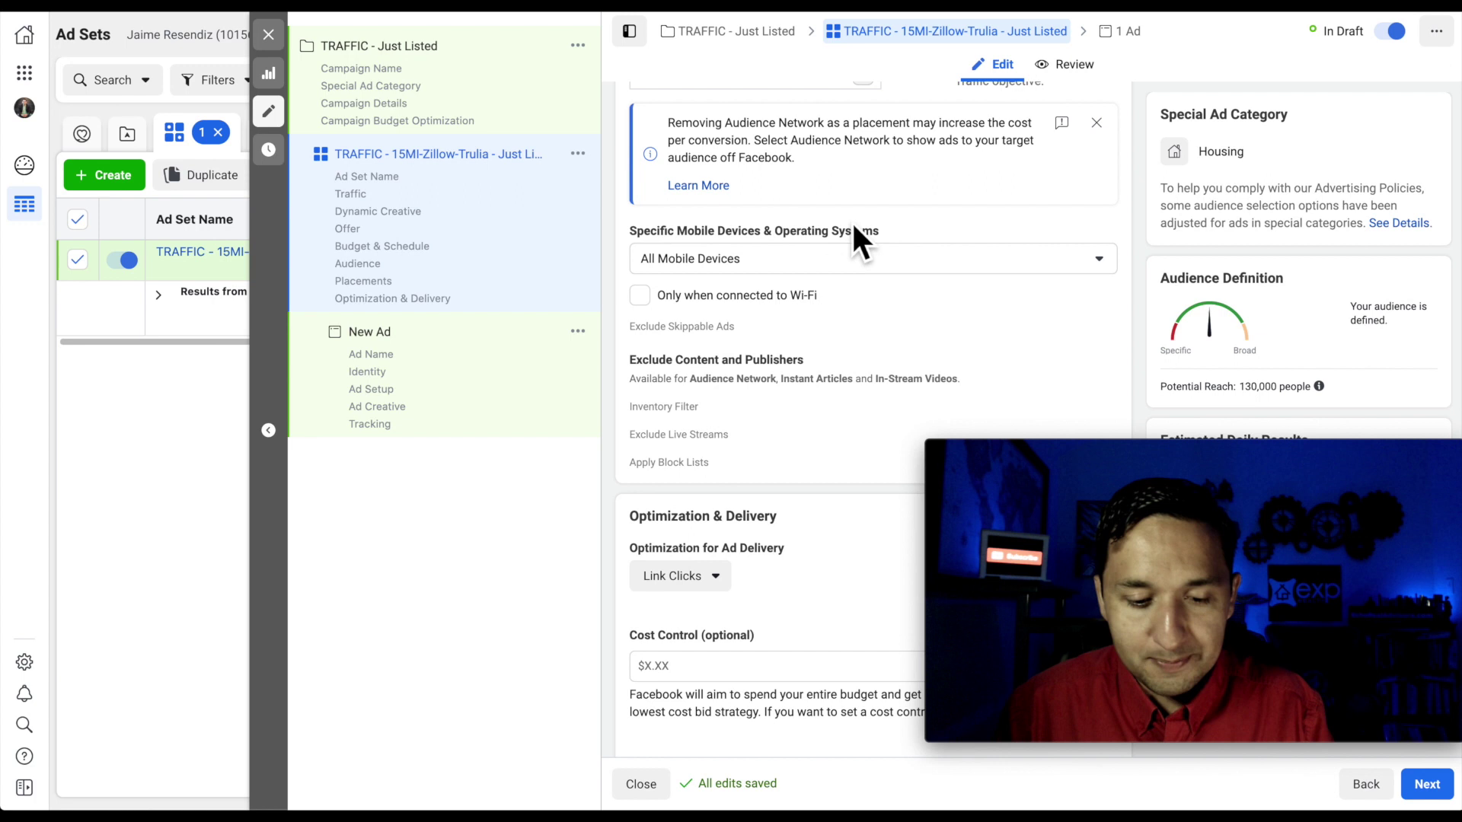
- Change Optimization for Ad Delivery from Link Clicks to Landing Page Views
scroll(834, 319, "down", 2)
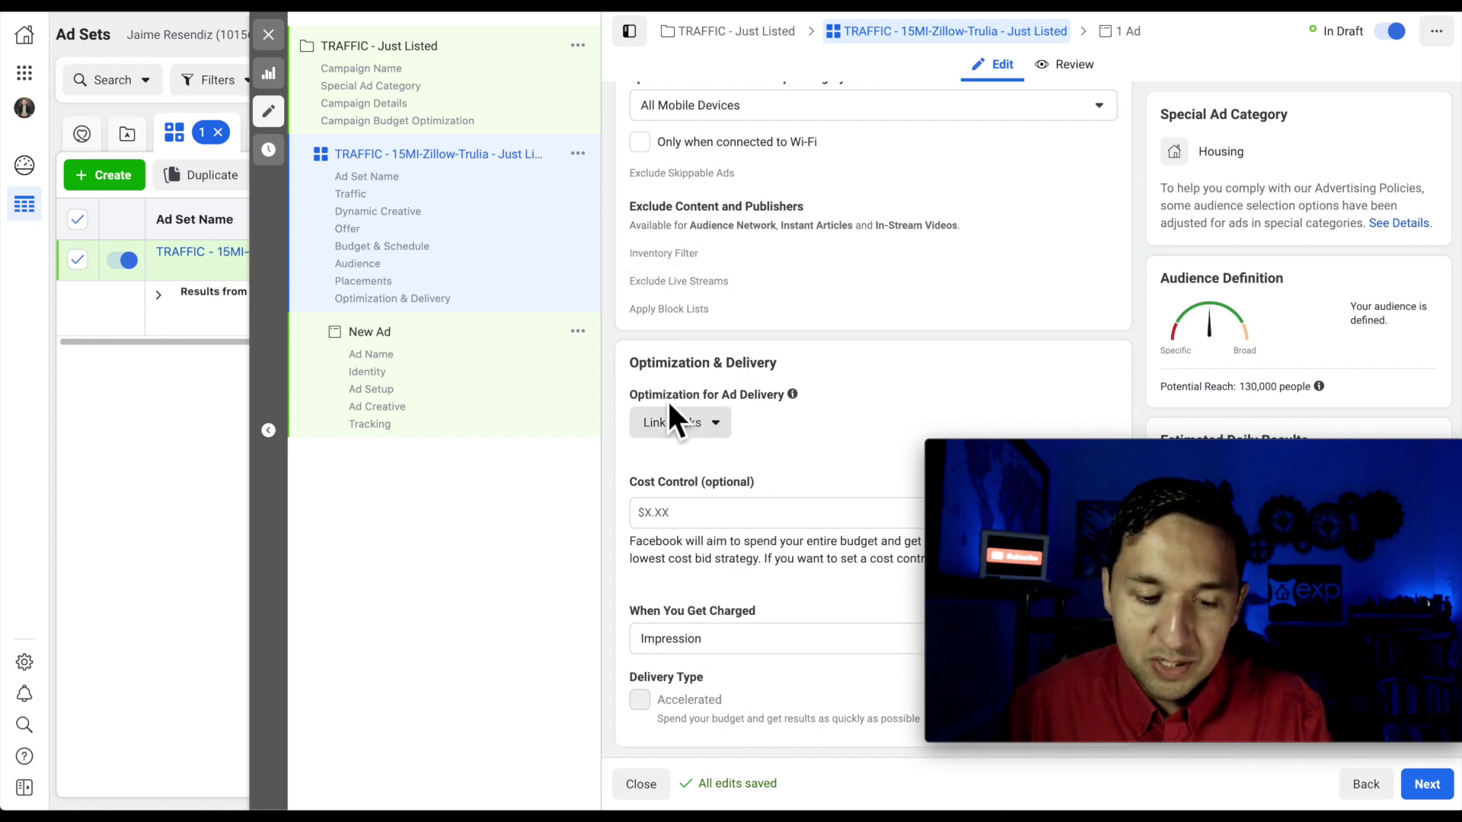
left_click(685, 430)
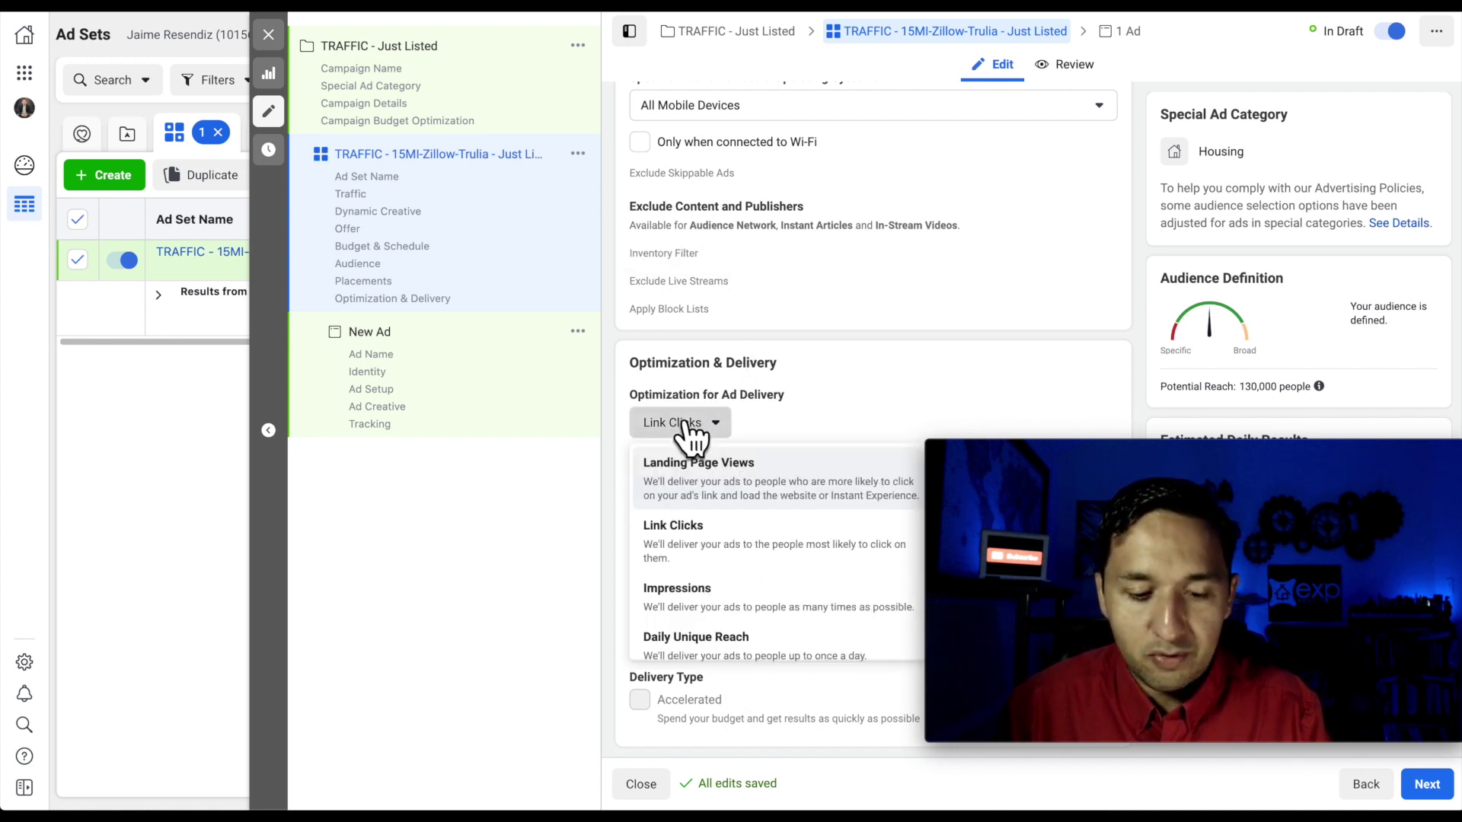
left_click(693, 481)
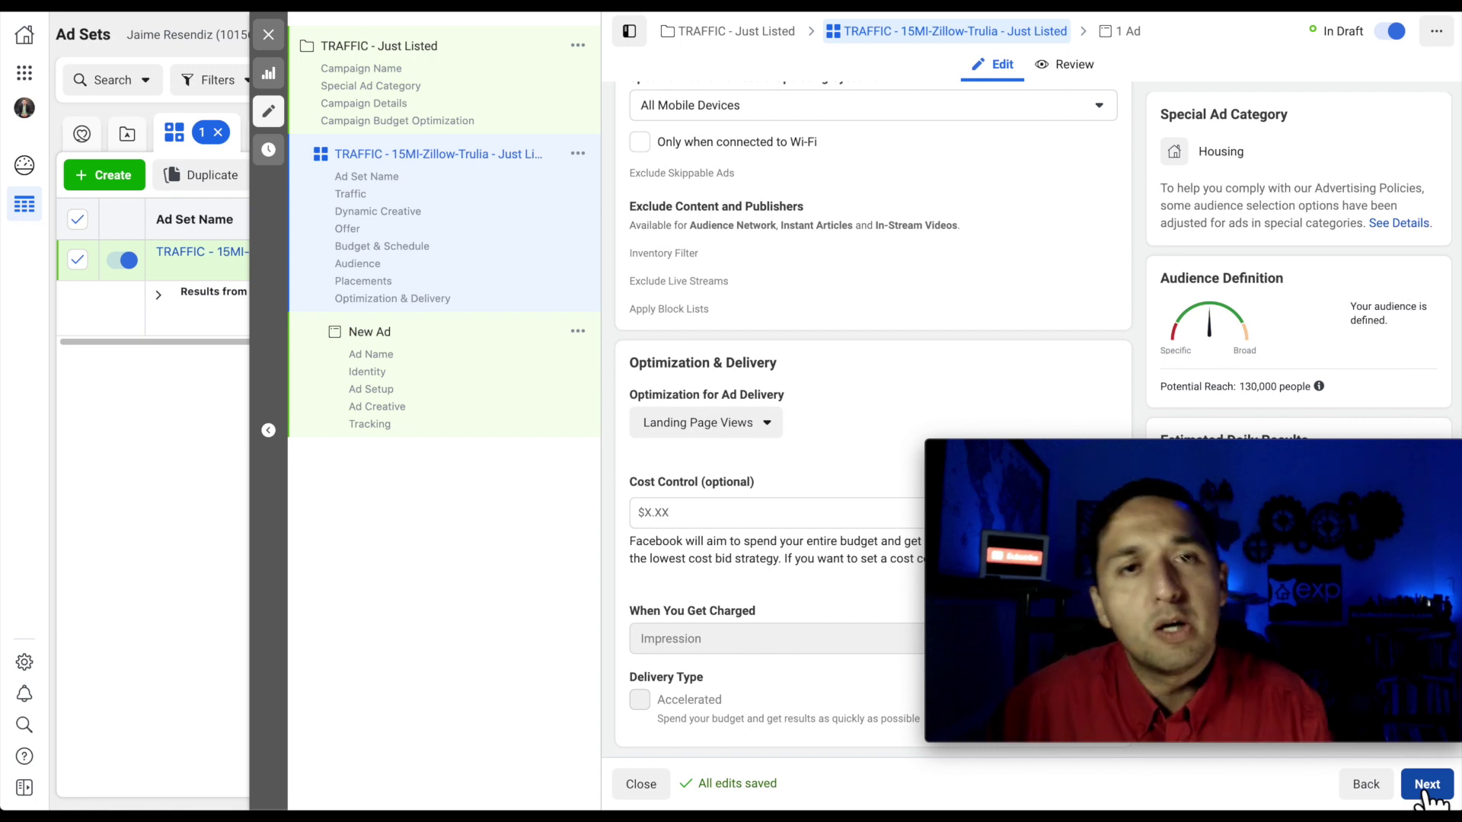
- Name the ad 'TRAFFIC - 15MI-Zillow-Trulia - Just Listed' by pasting in the ad set's name
left_click(1427, 784)
double_click(700, 156)
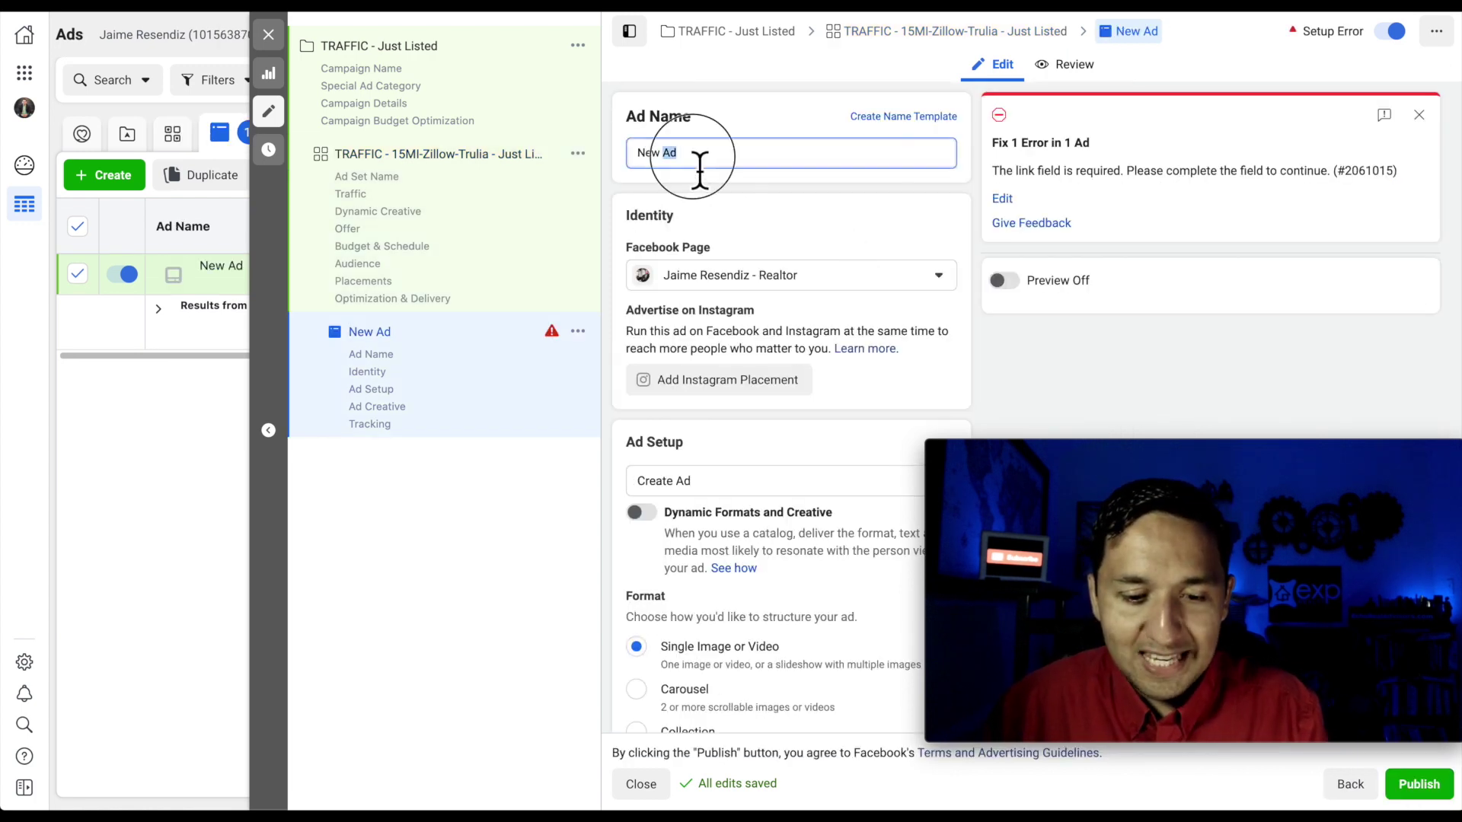
key("ctrl+a")
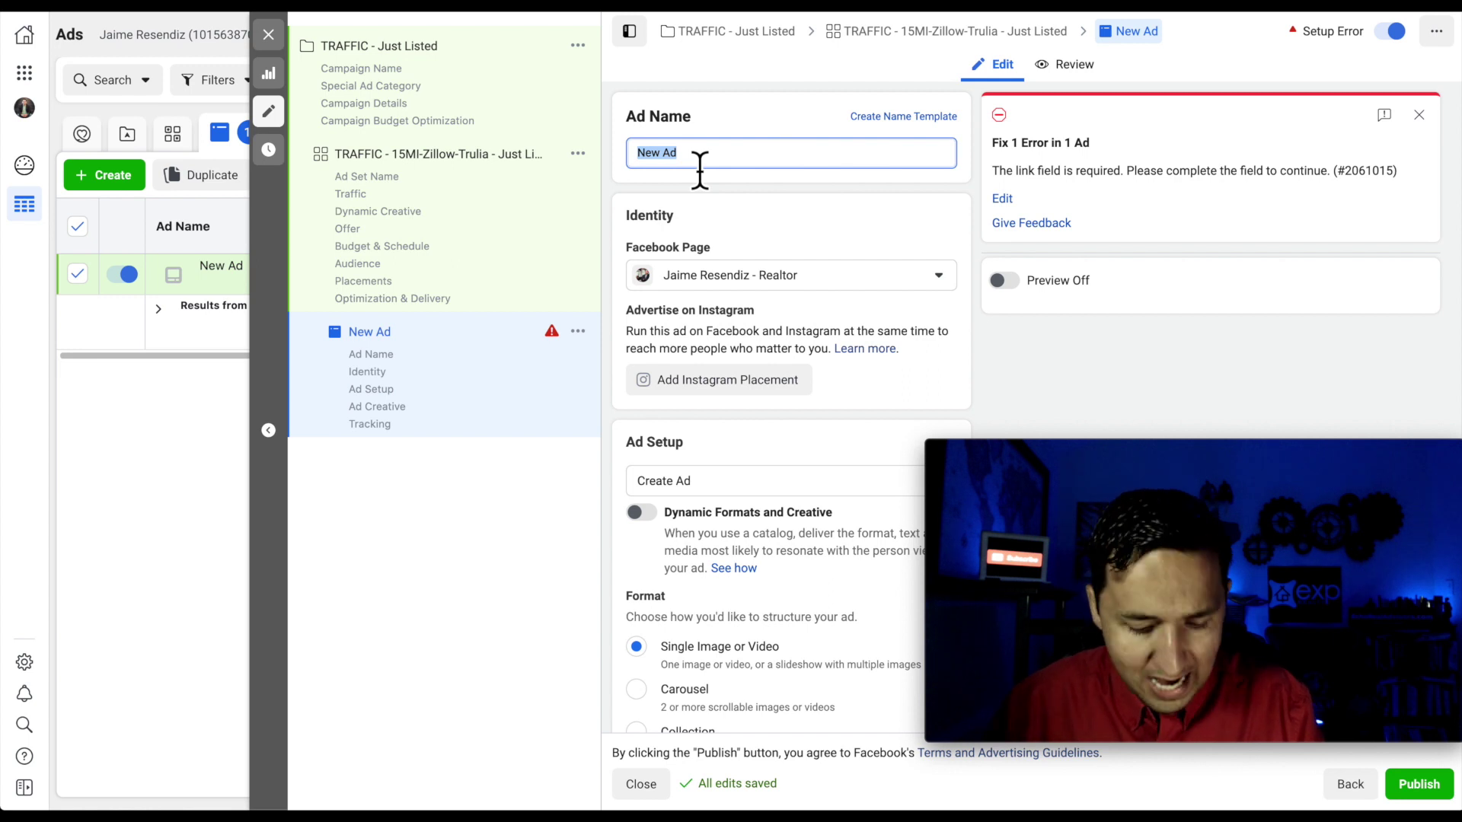
type("TRAFFIC - 15MI-Zillow-Trulia - Just Listed")
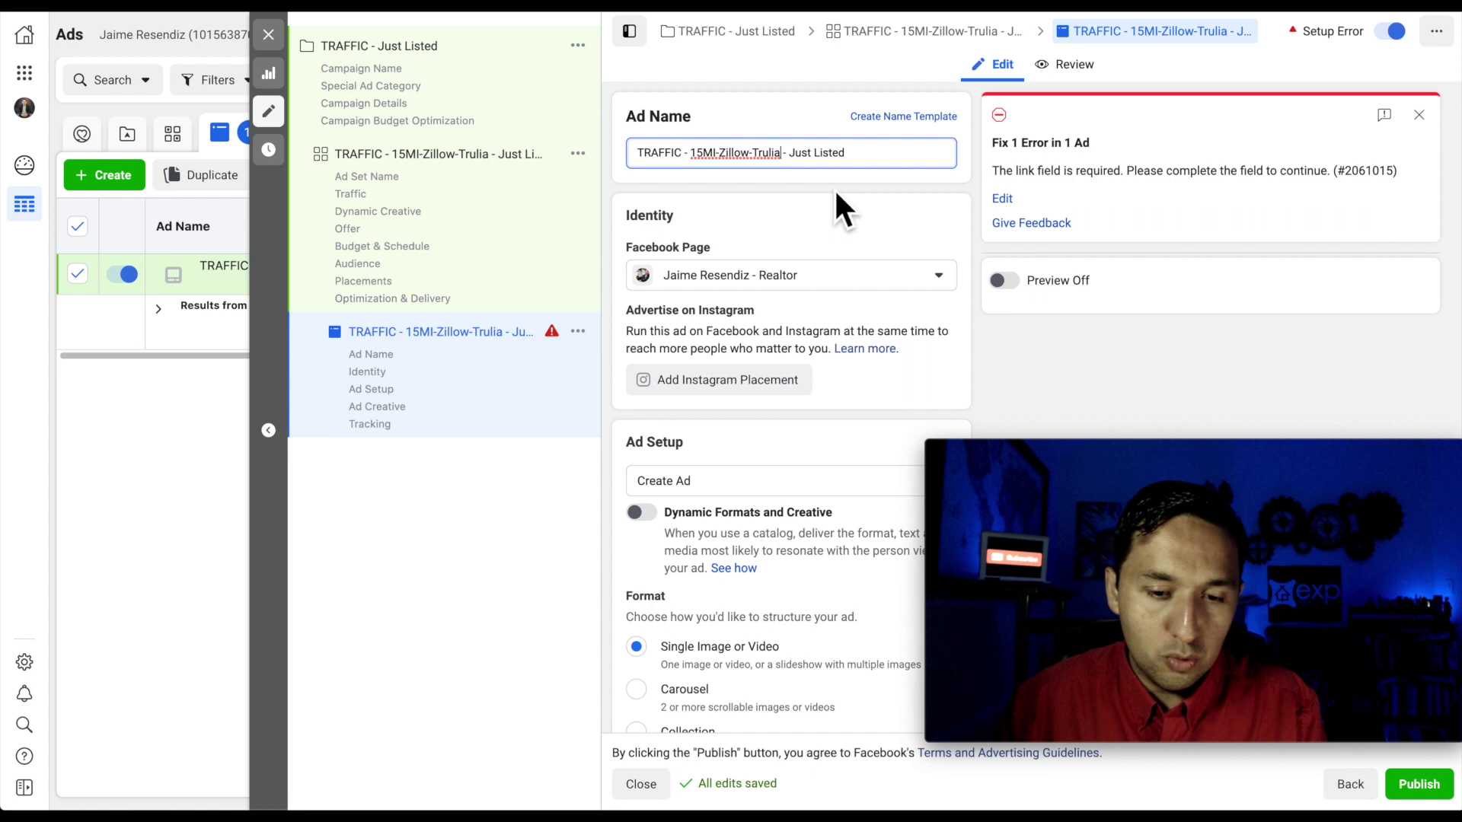
key("BackSpace")
key("BackSpace")
key("BackSpace")
key("BackSpace")
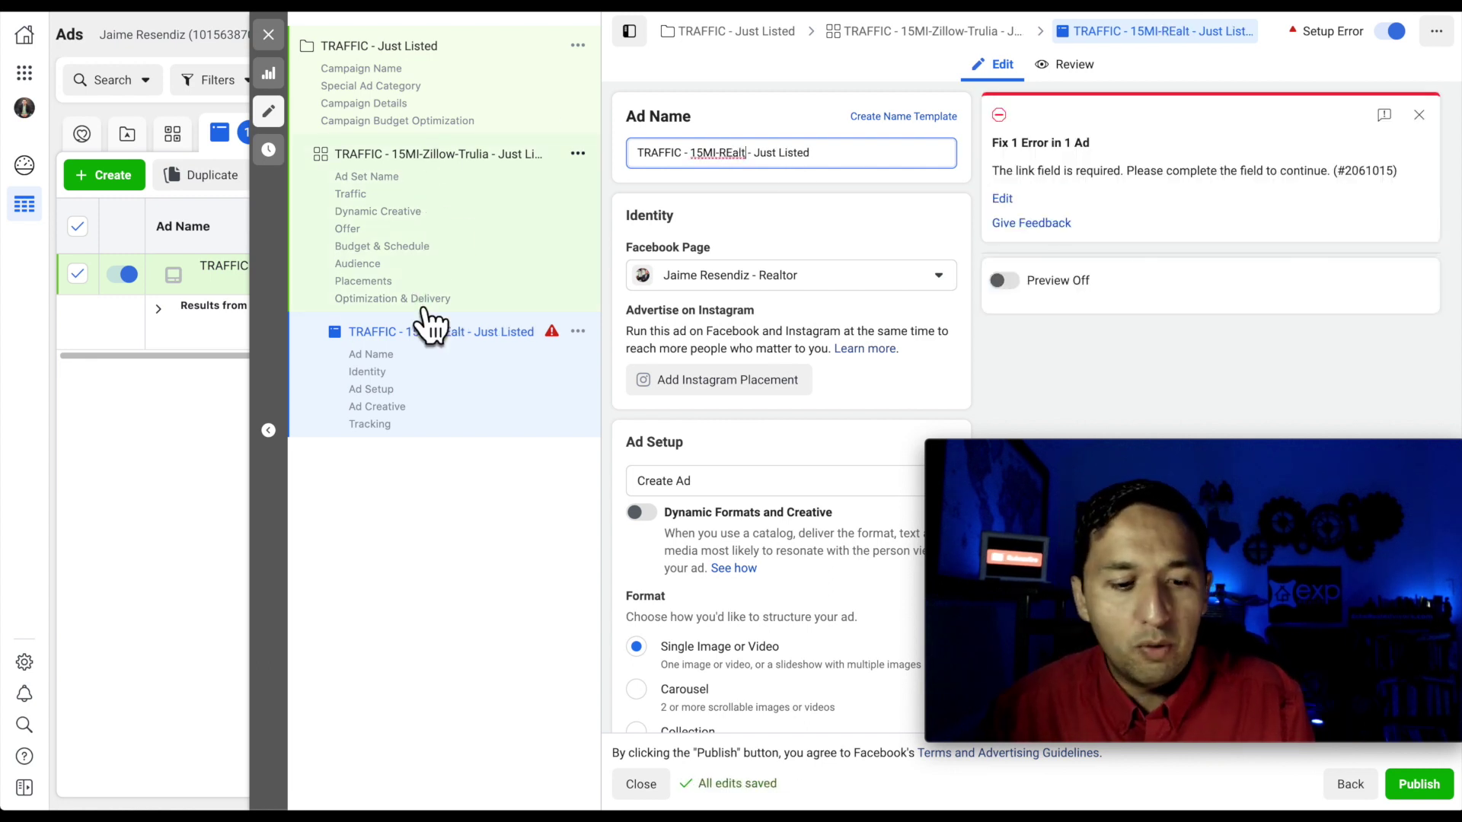
key("BackSpace")
key("BackSpace")
key("BackSpace")
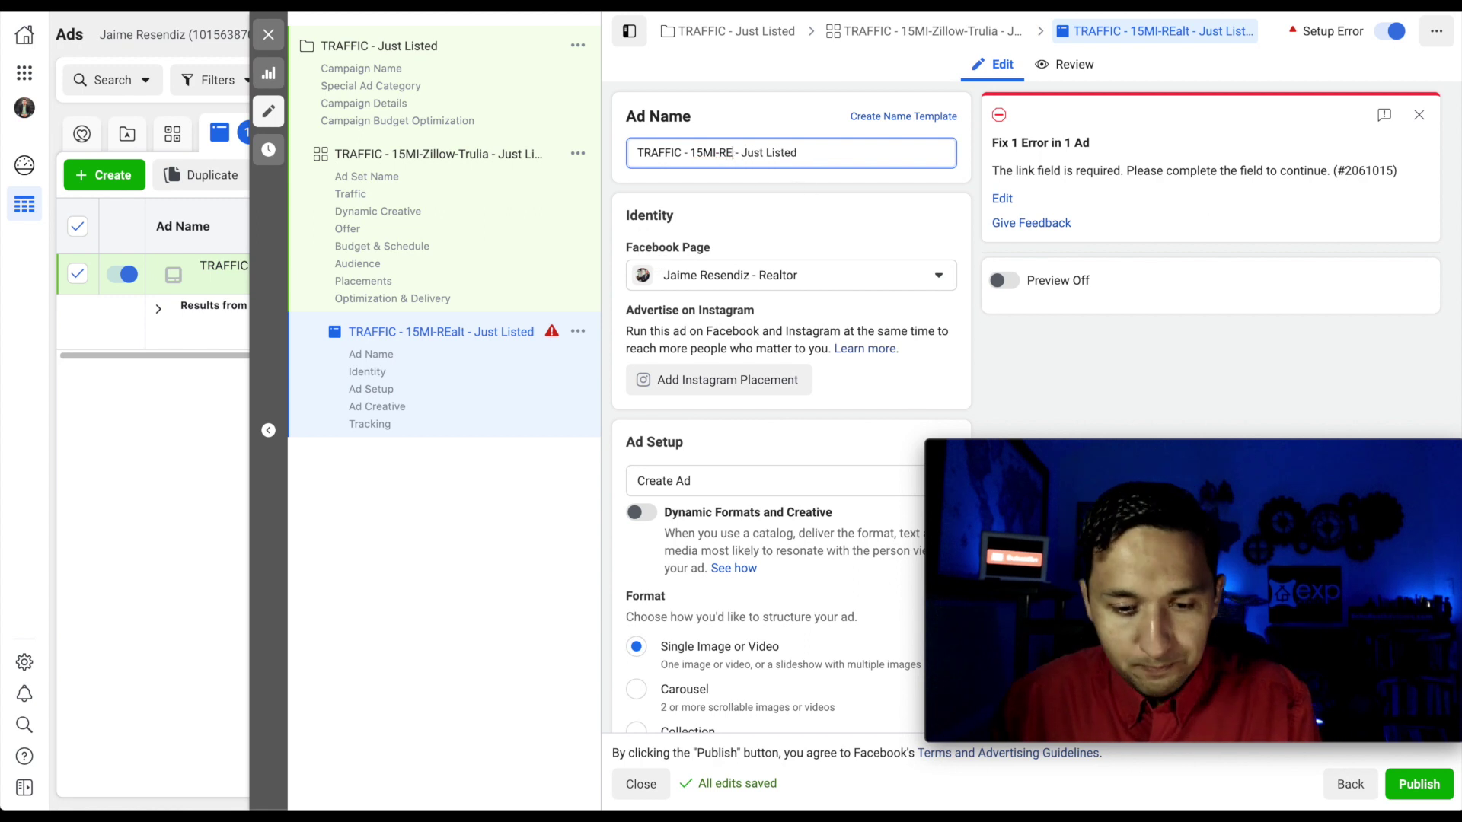
type("ealEstate")
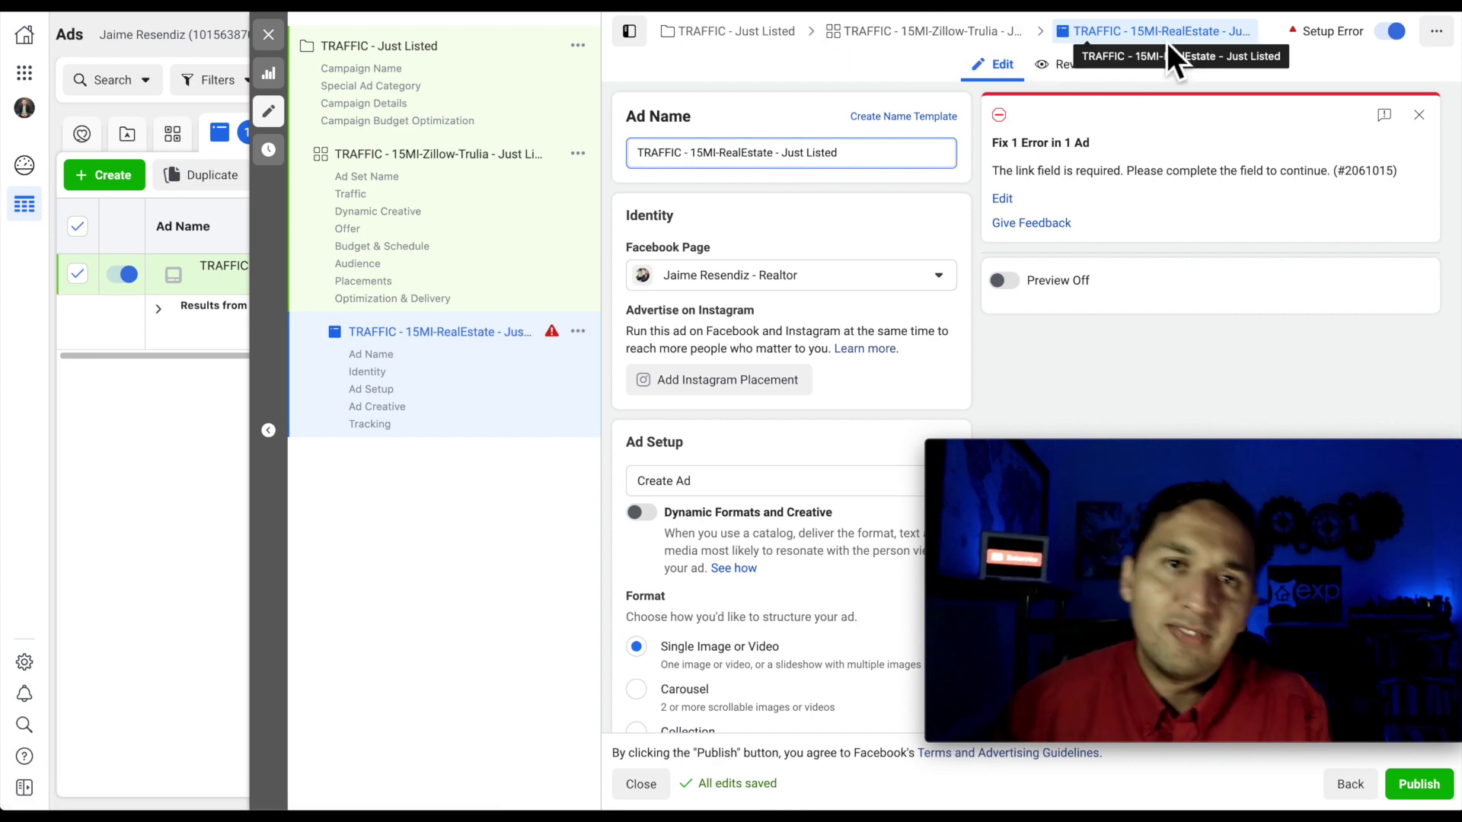
triple_click(758, 161)
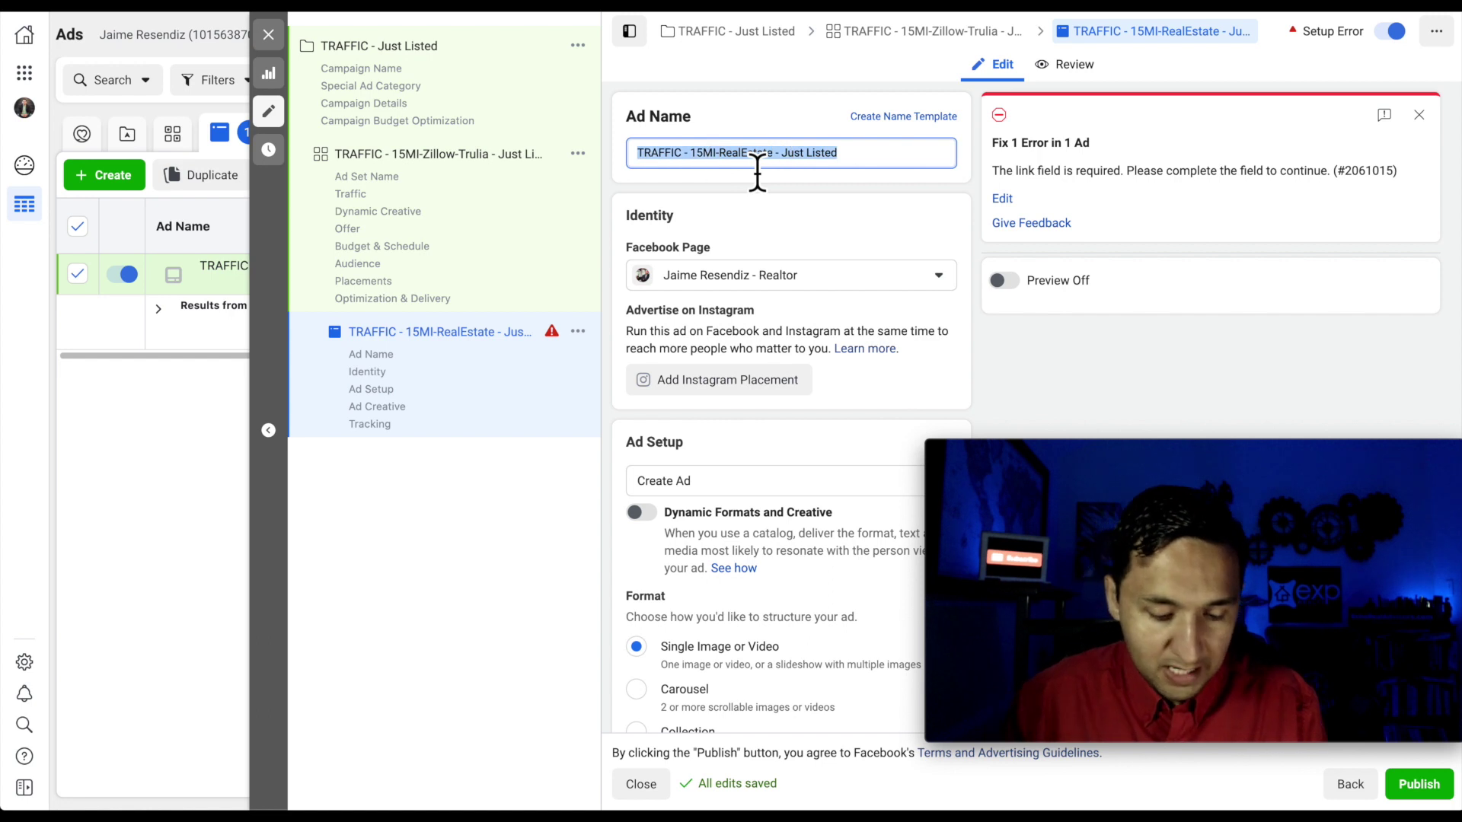
type("TRAFFIC - 15MI-Zillow-Trulia - Just Listed")
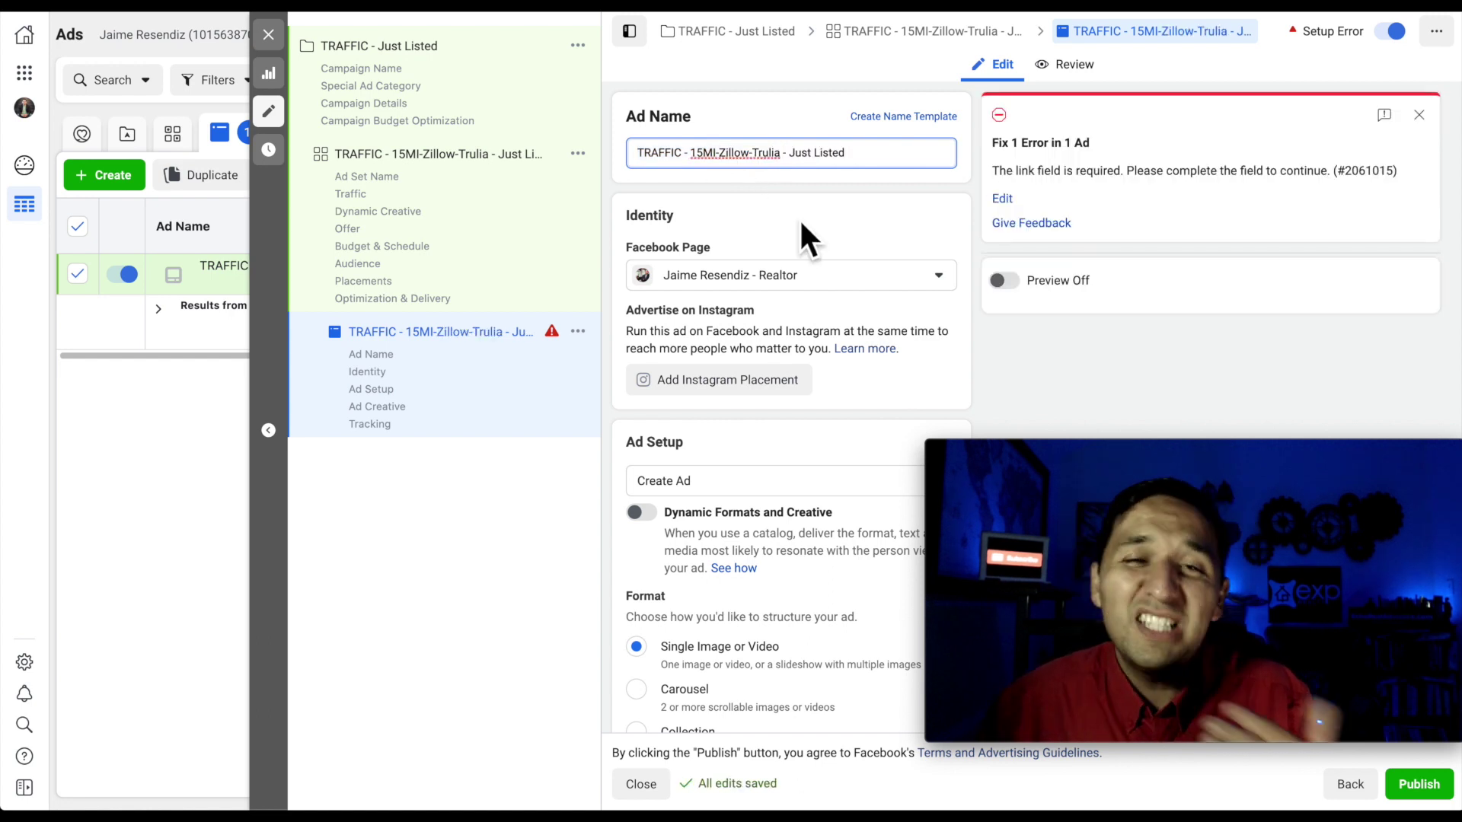
scroll(798, 221, "down", 2)
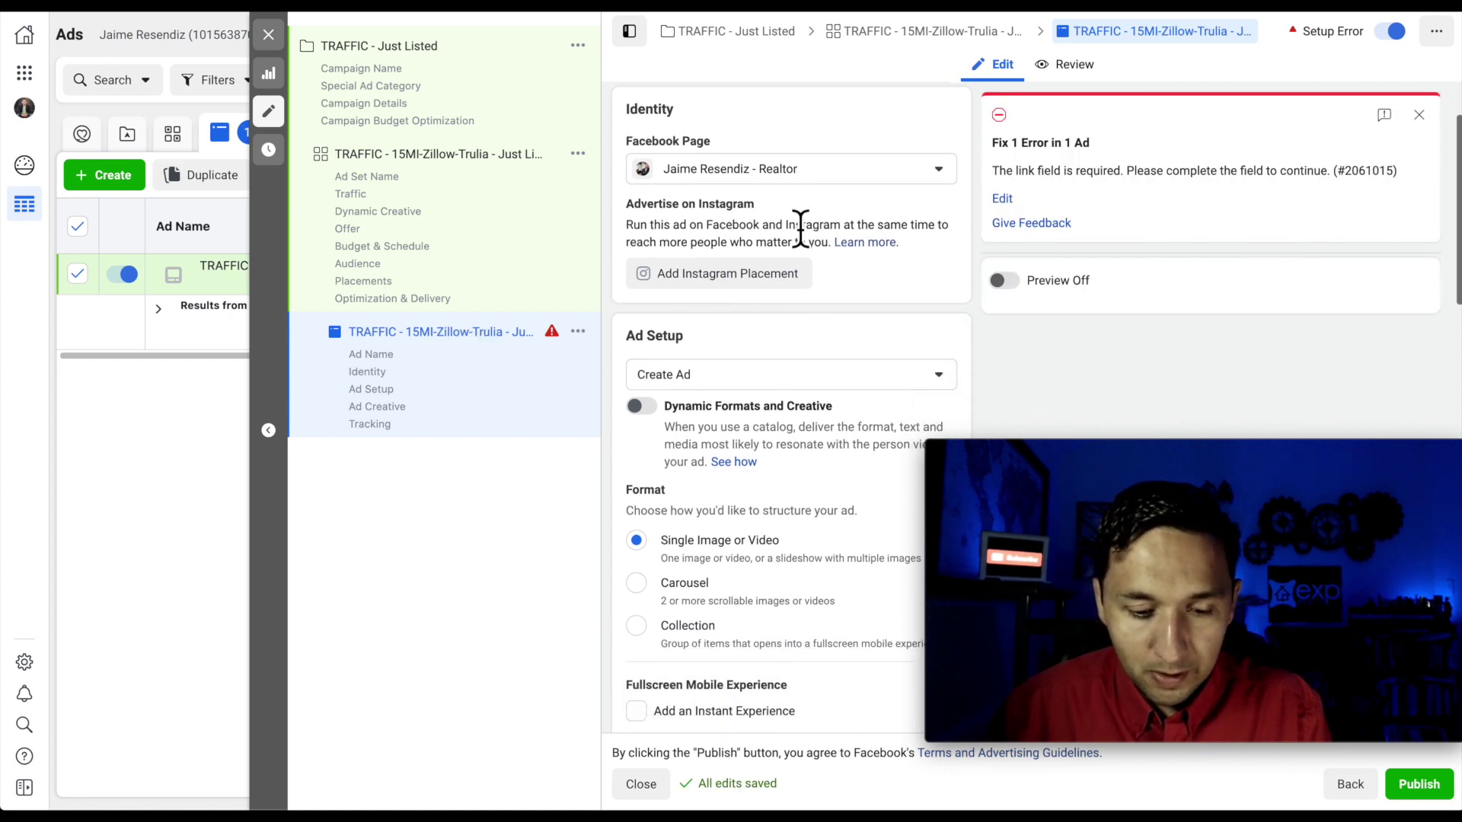
scroll(799, 229, "down", 1)
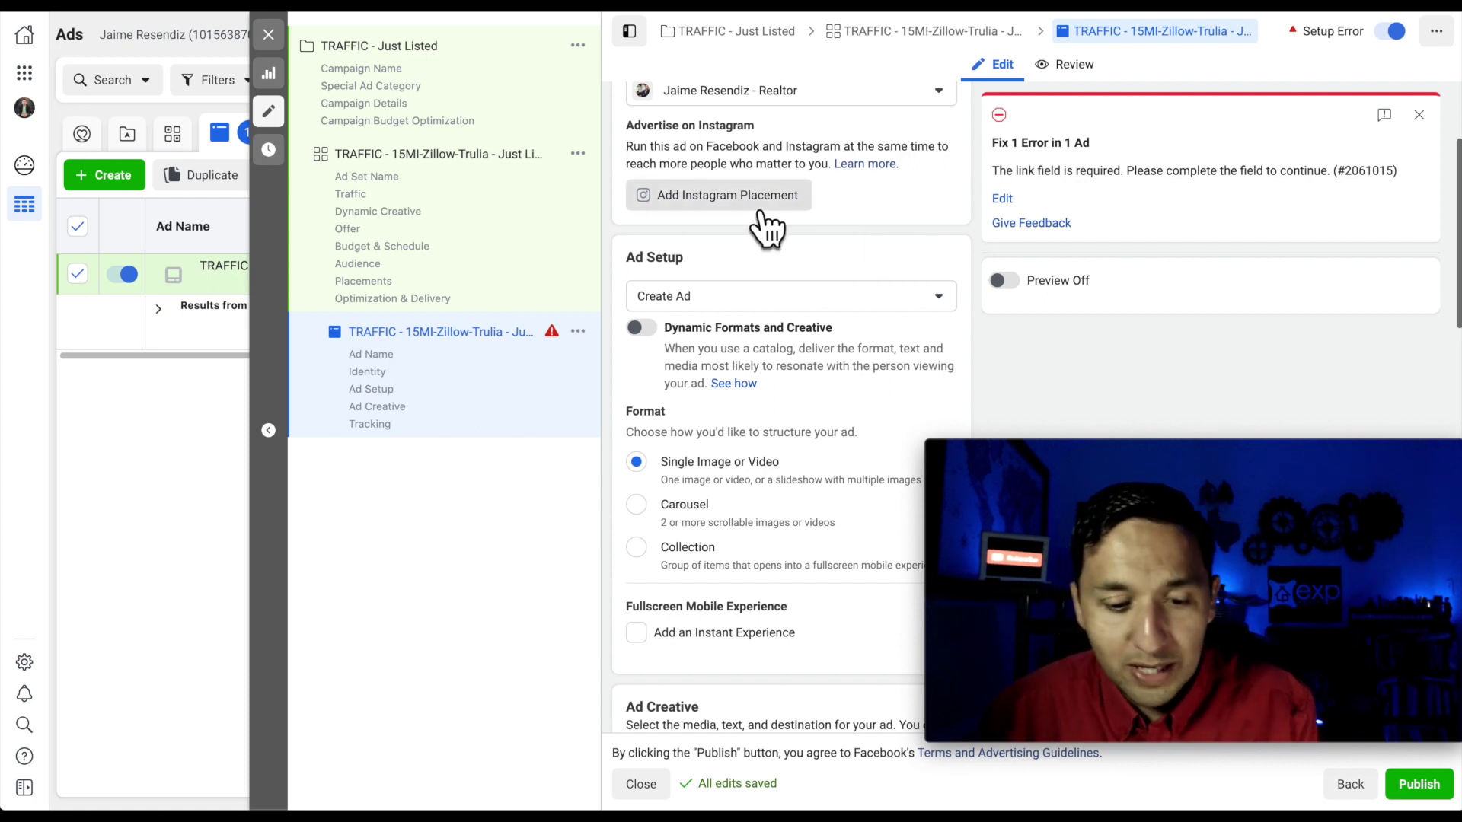
scroll(764, 213, "down", 1)
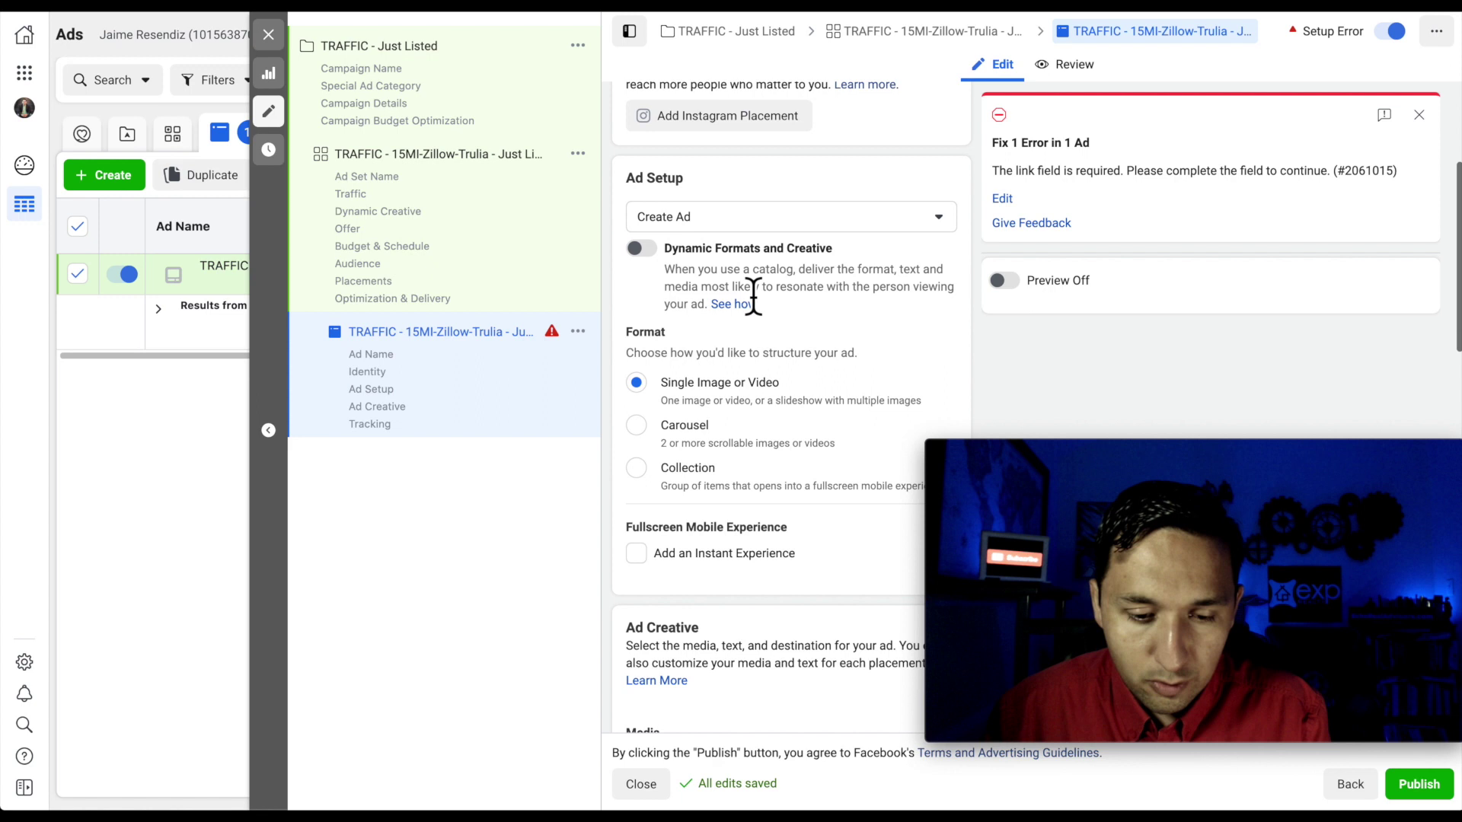
scroll(754, 297, "down", 1)
scroll(813, 245, "down", 1)
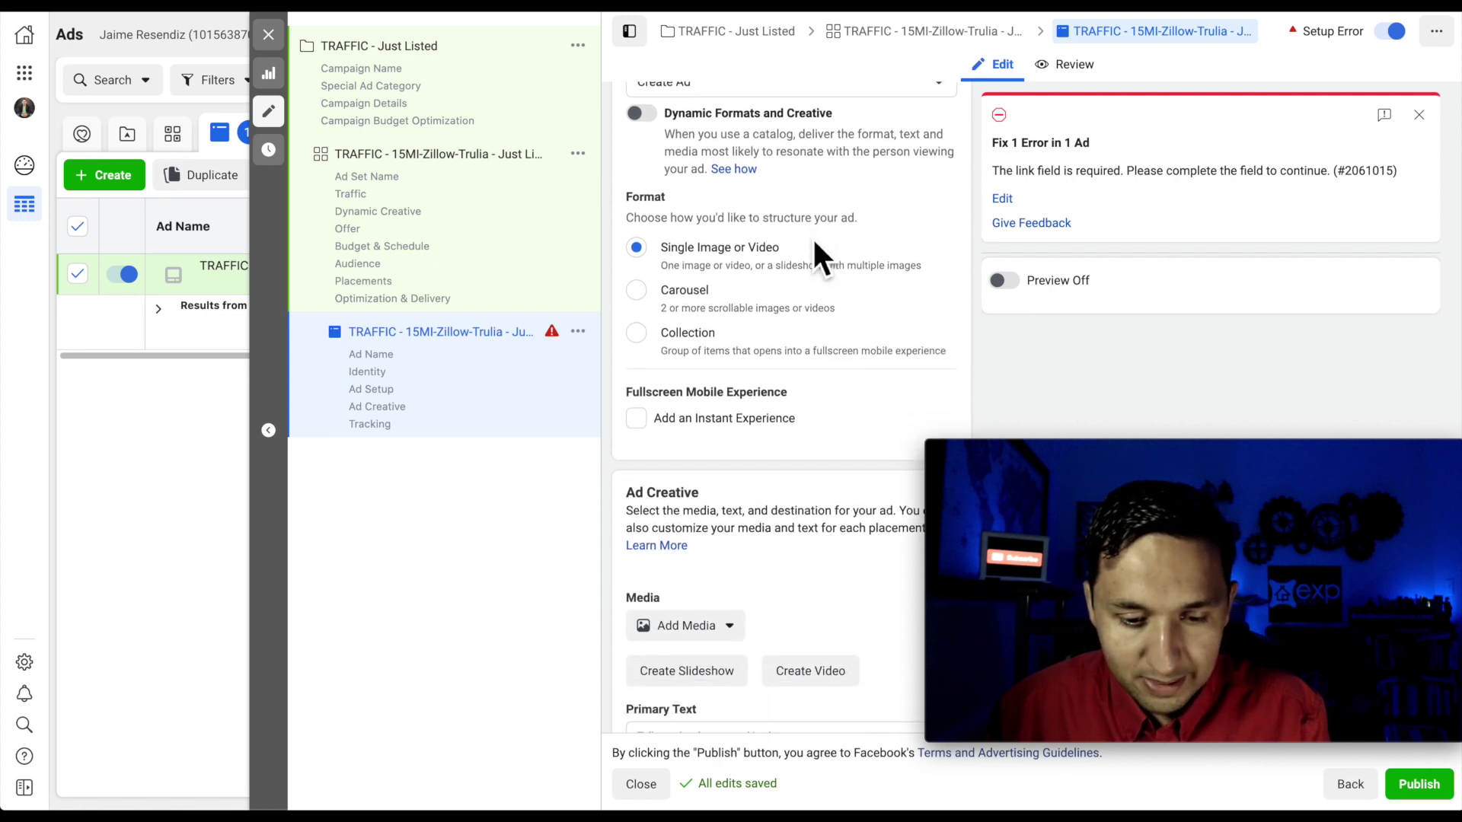
scroll(760, 382, "down", 1)
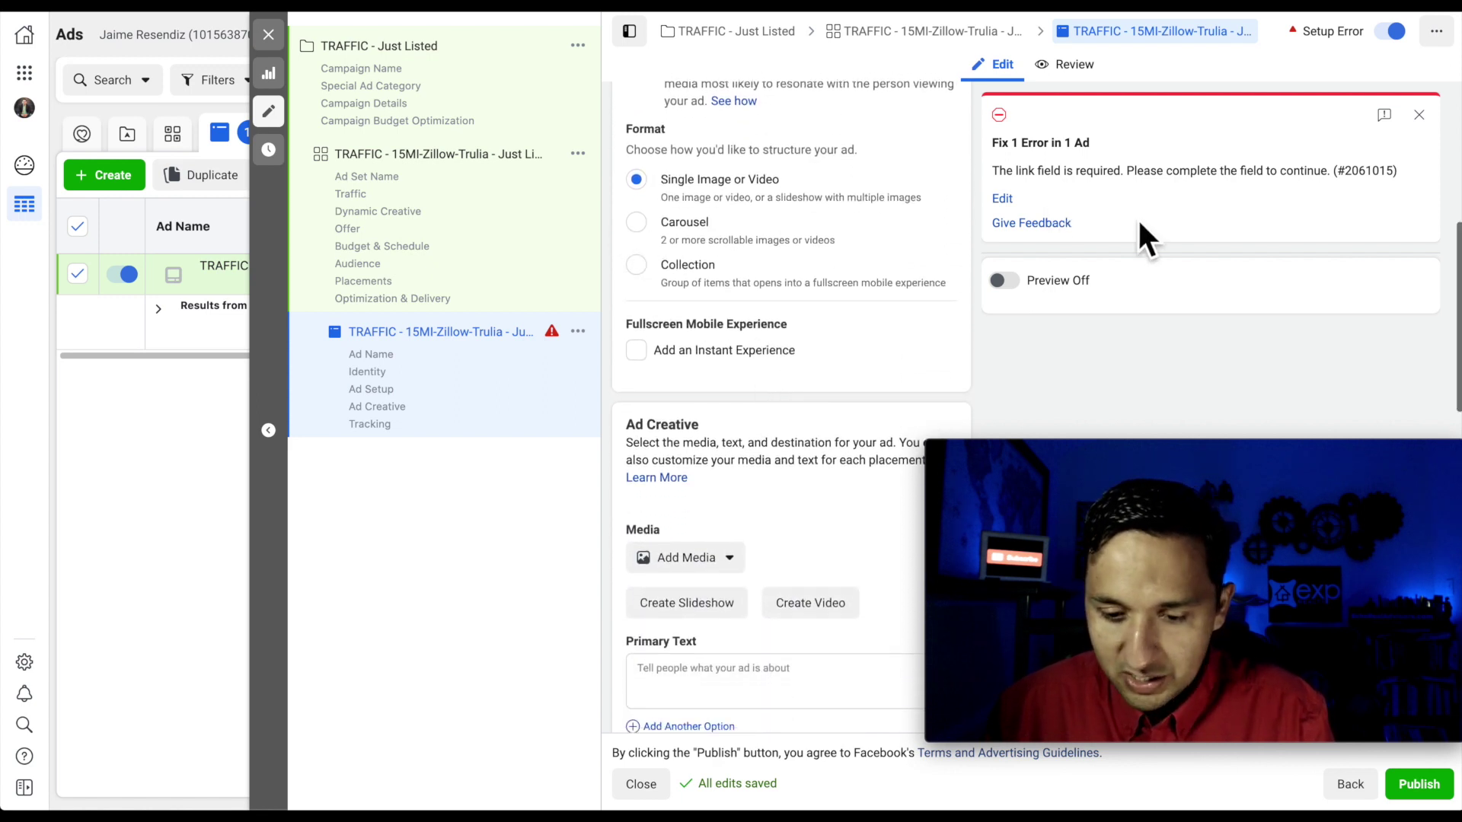
left_click(636, 221)
scroll(1103, 236, "down", 3)
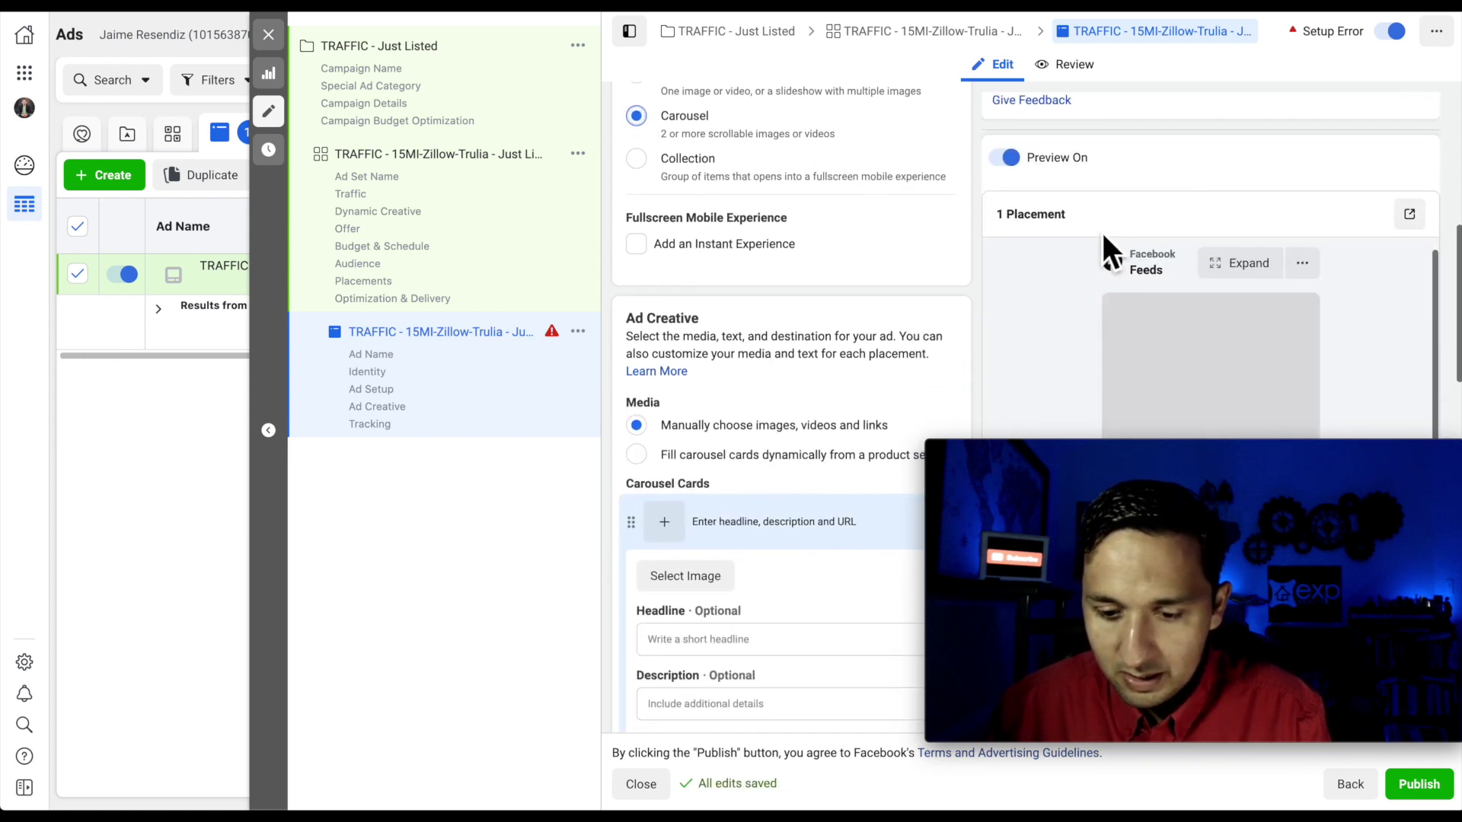
scroll(1101, 230, "down", 1)
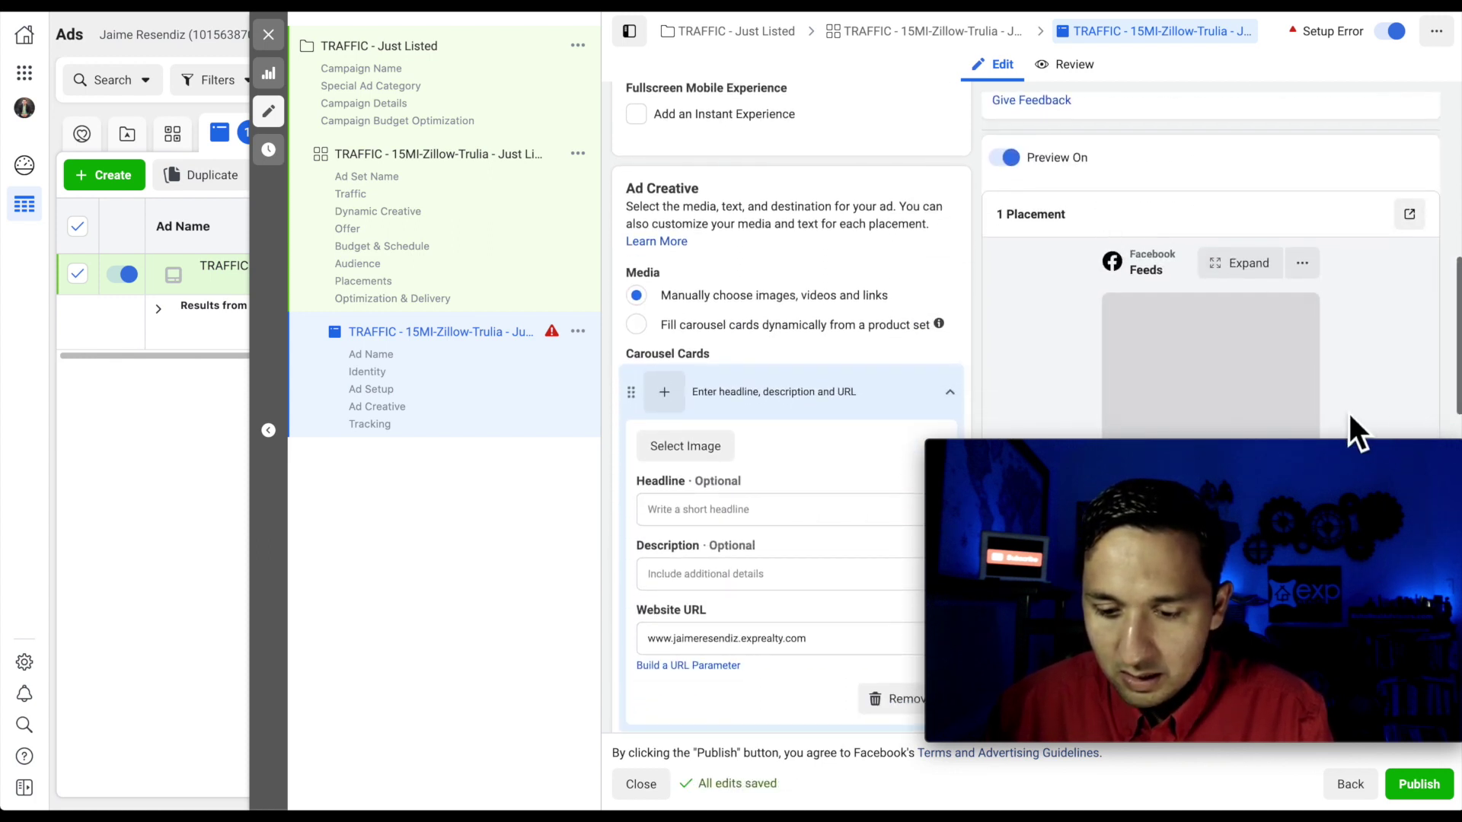
left_click(1332, 449)
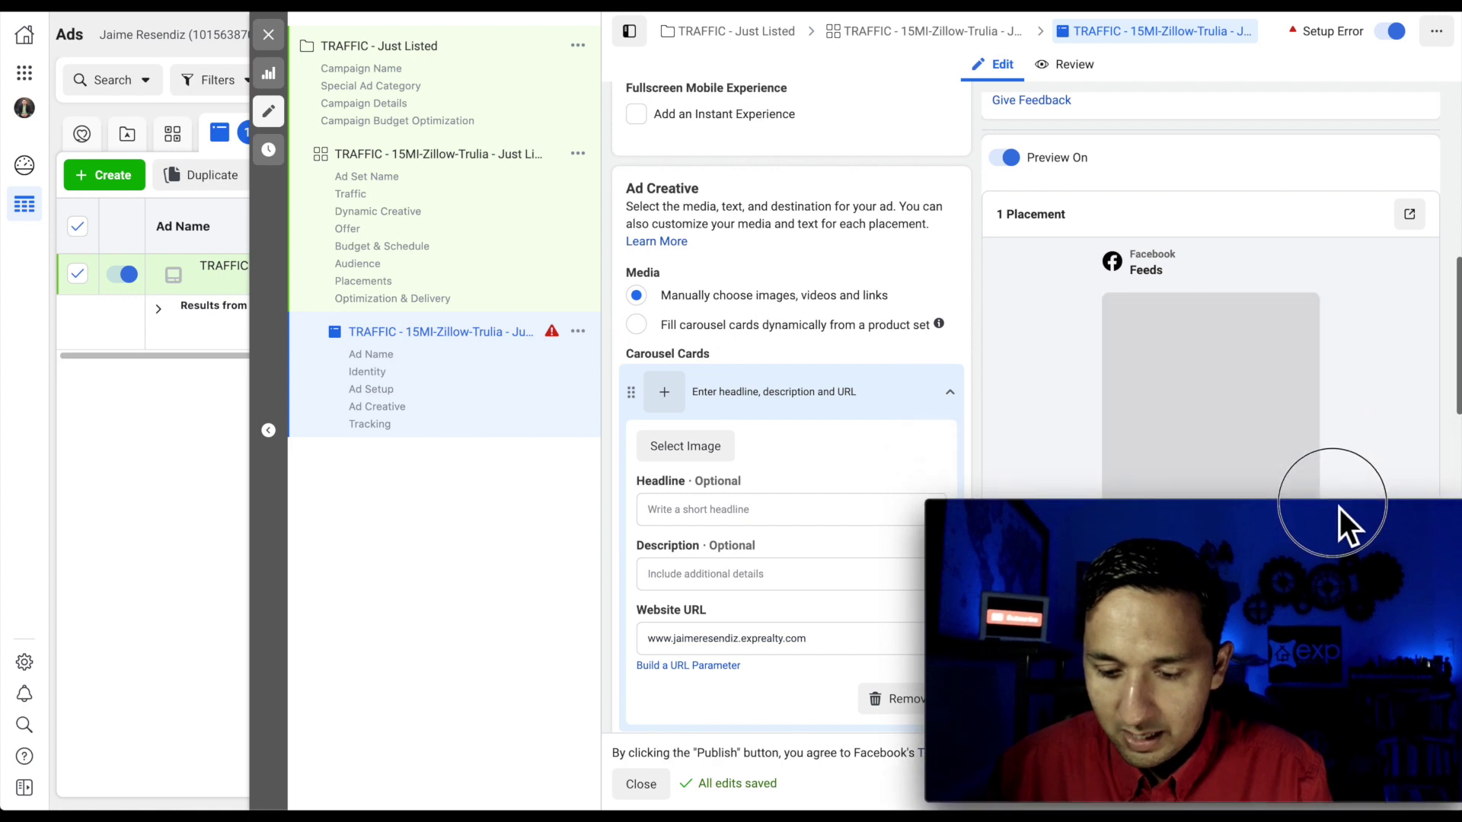
scroll(891, 267, "up", 4)
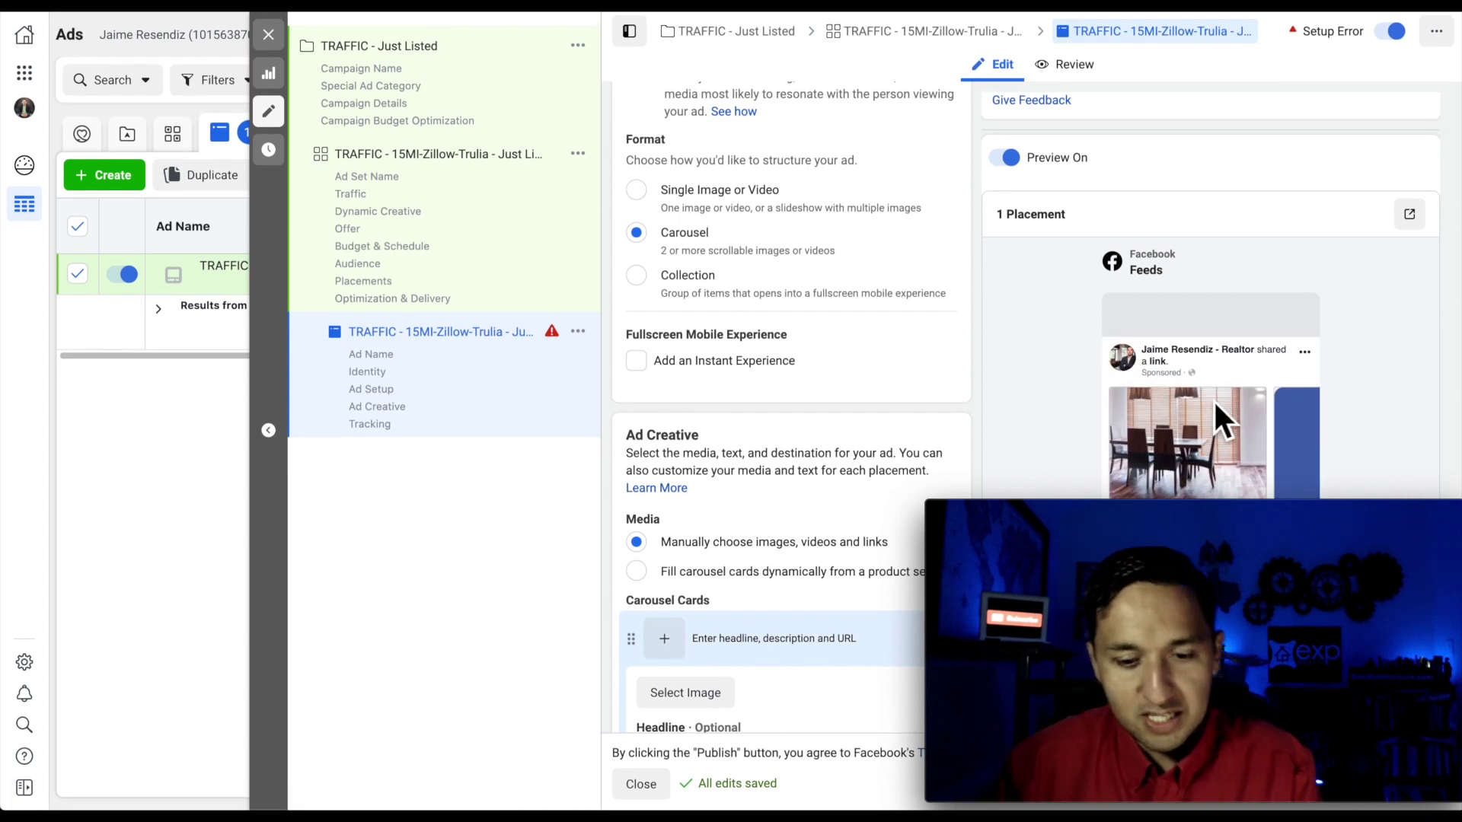
left_click(636, 274)
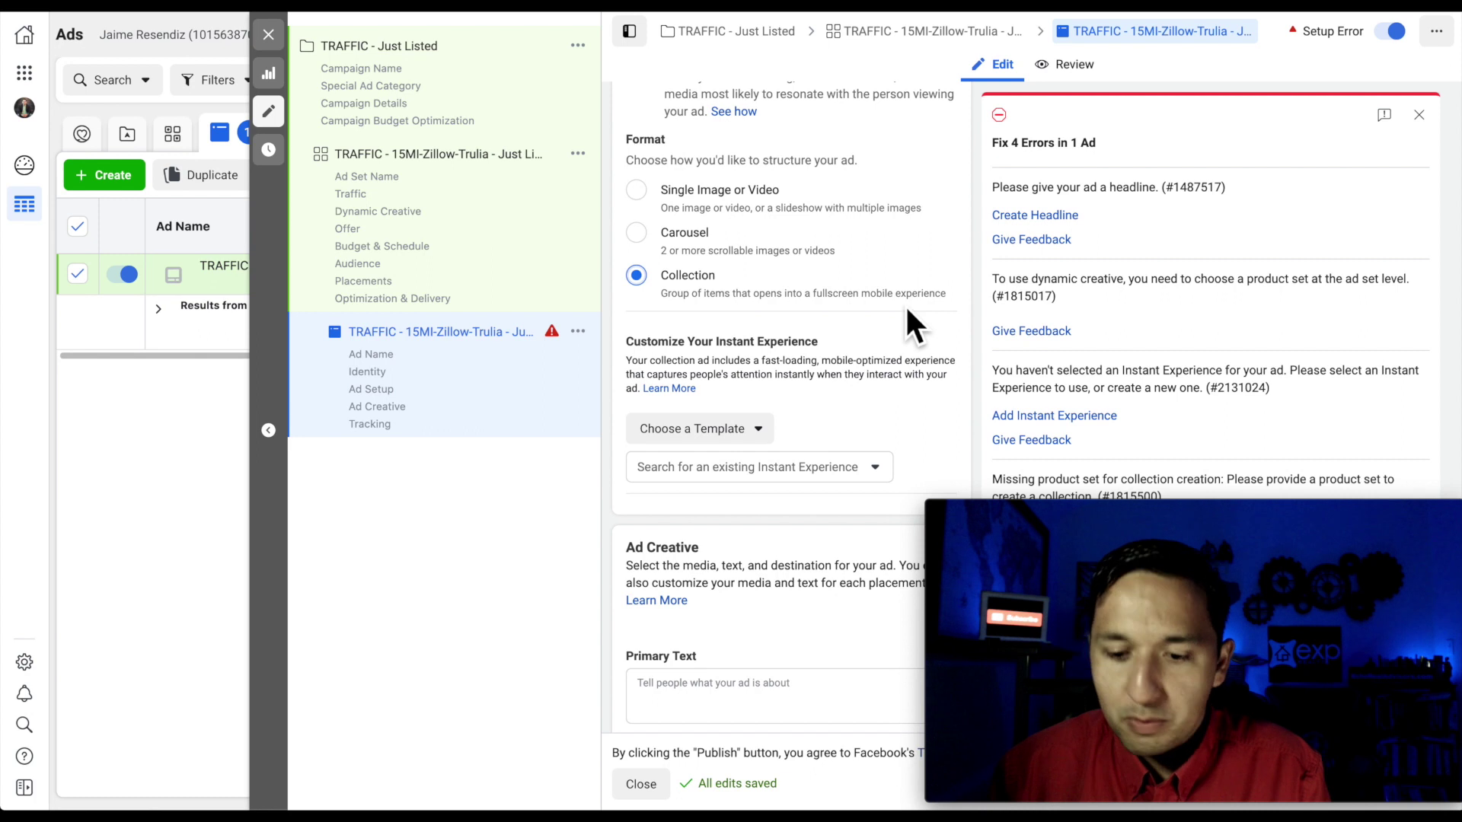
left_click(636, 190)
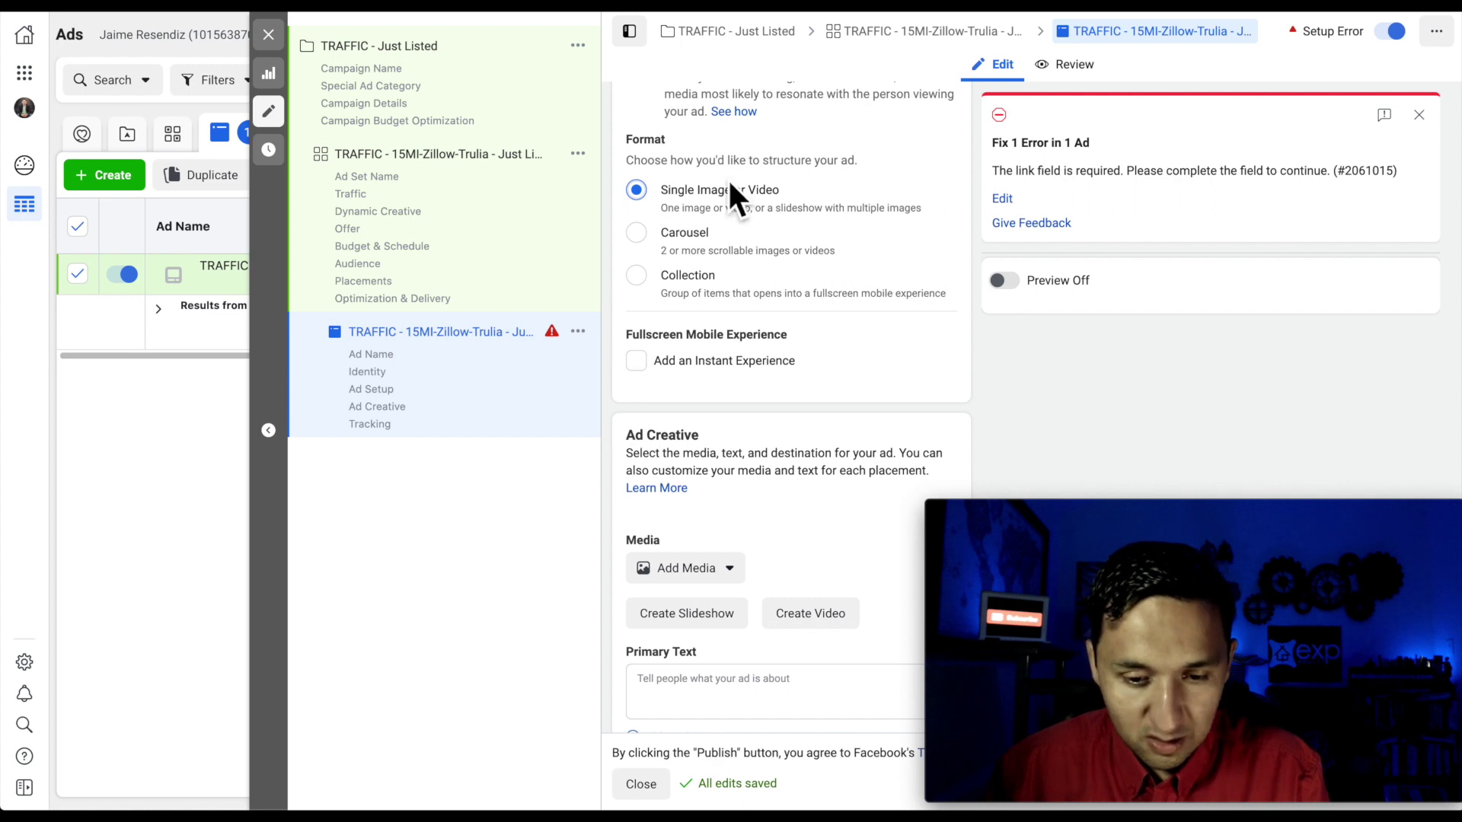
scroll(844, 353, "down", 3)
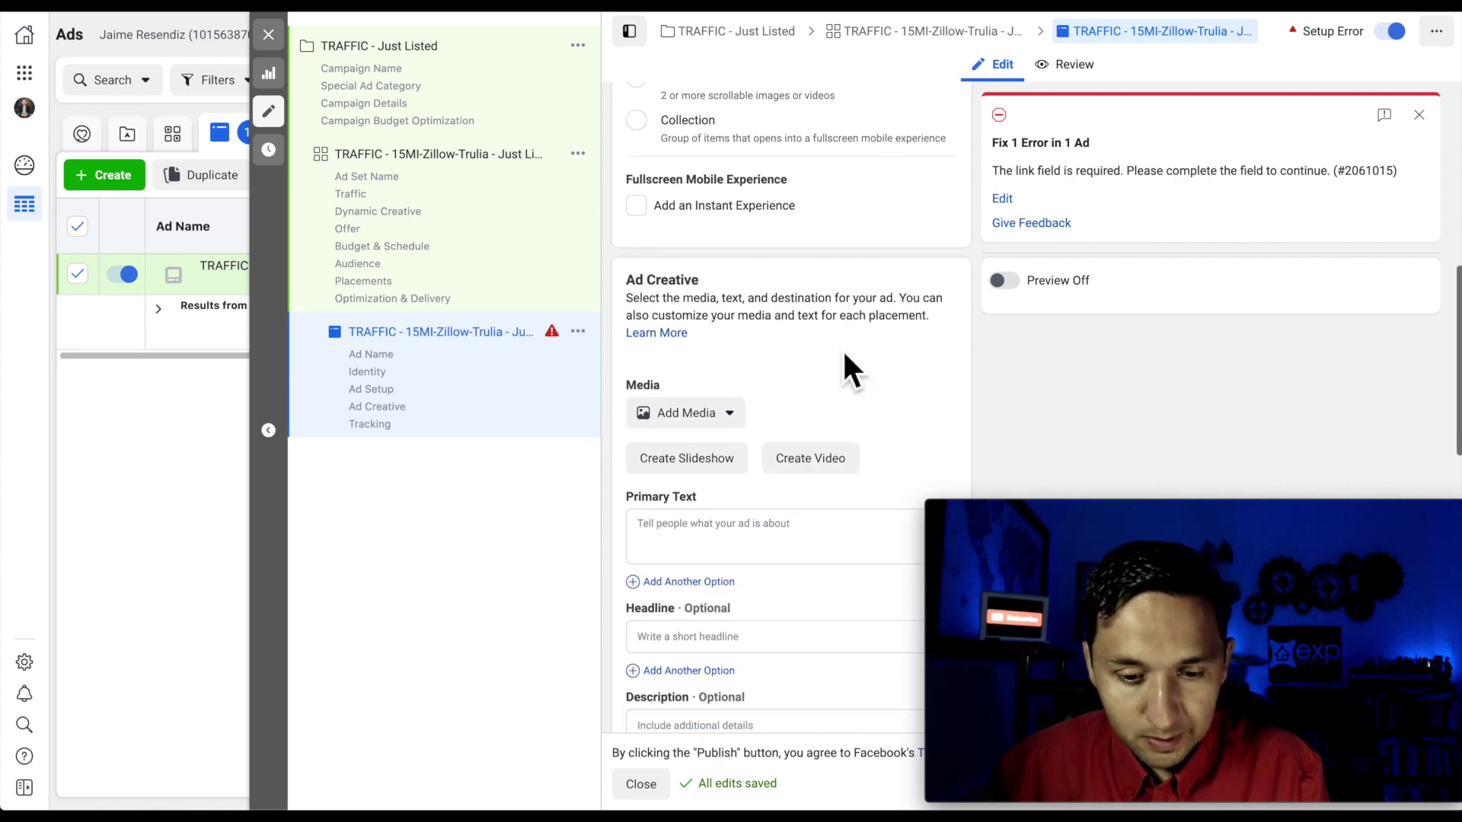
scroll(851, 282, "down", 1)
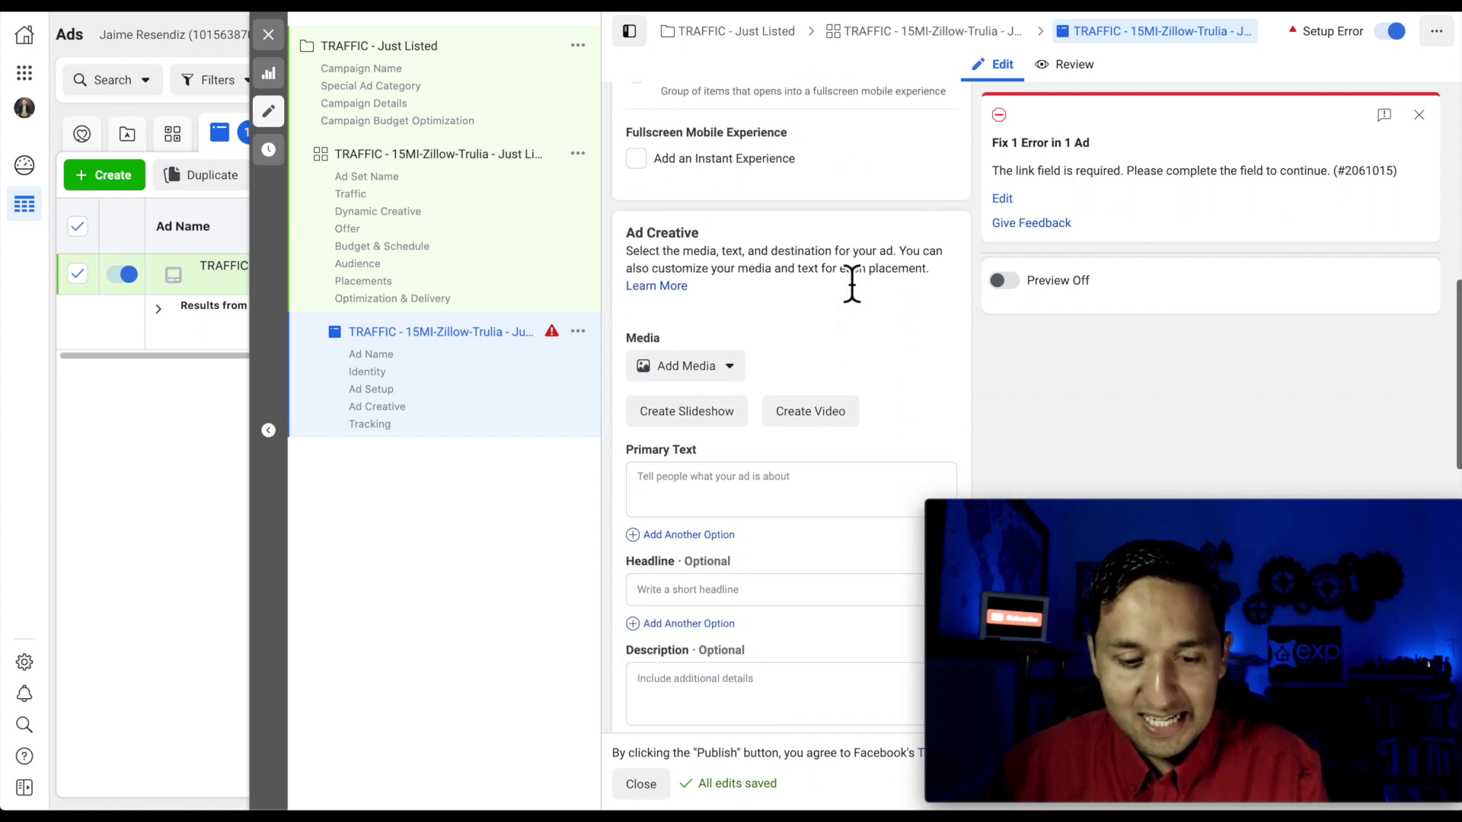
- Add the 1152×768 house photo from the account image library as the ad's image
scroll(860, 294, "down", 1)
scroll(853, 279, "up", 1)
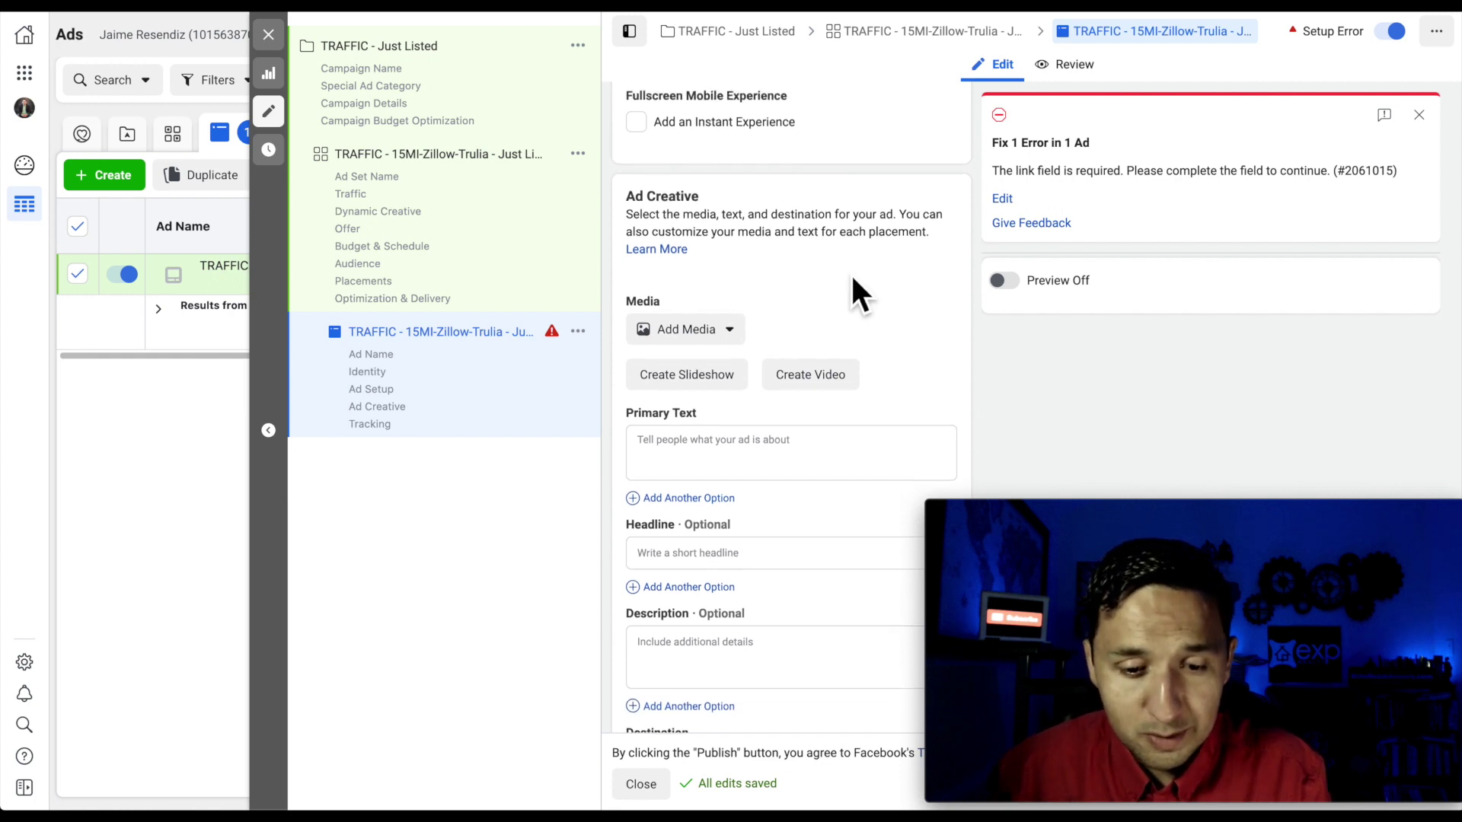
scroll(769, 305, "down", 3)
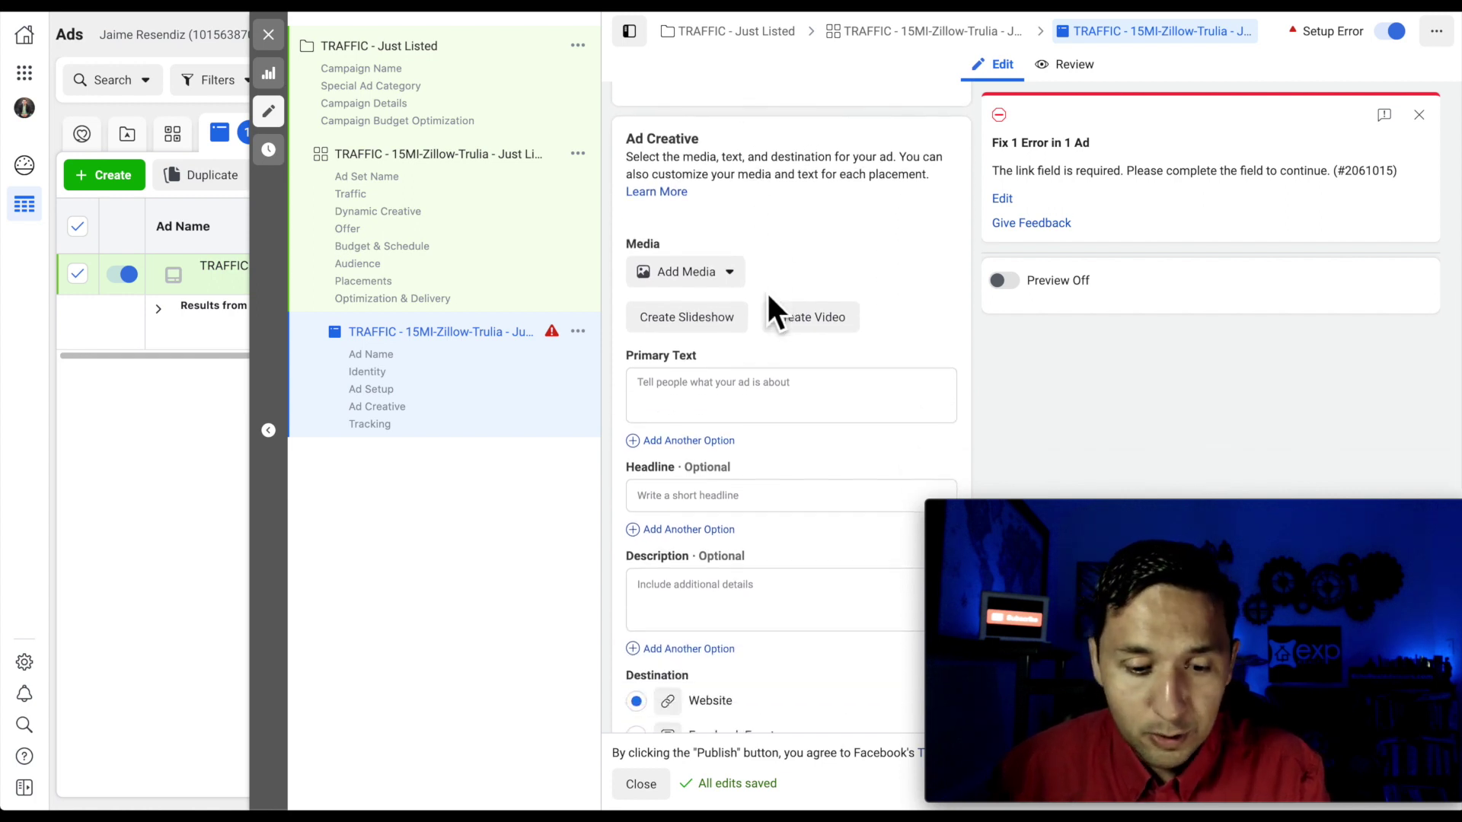
left_click(691, 253)
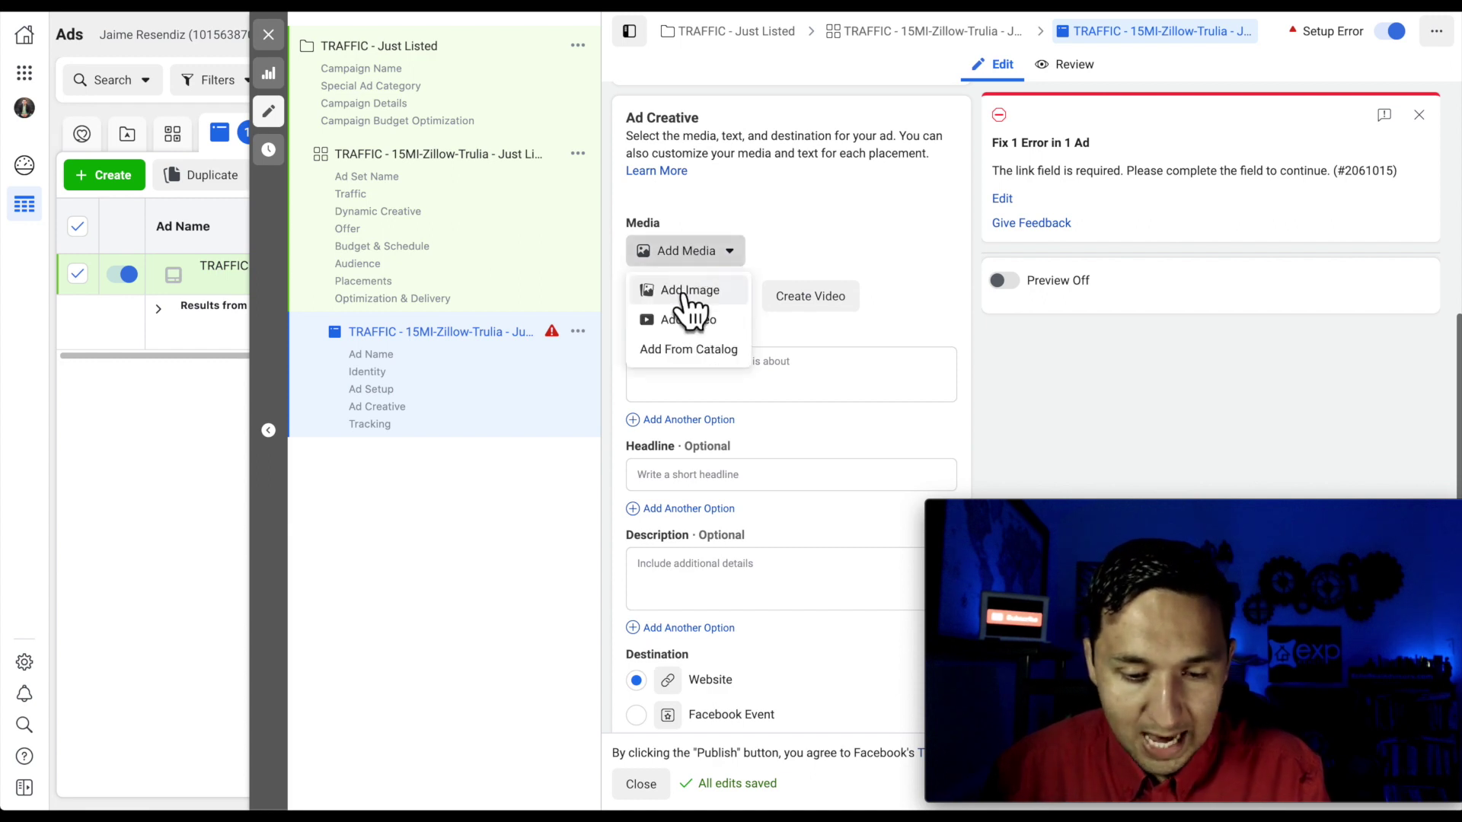
left_click(690, 294)
left_click(800, 145)
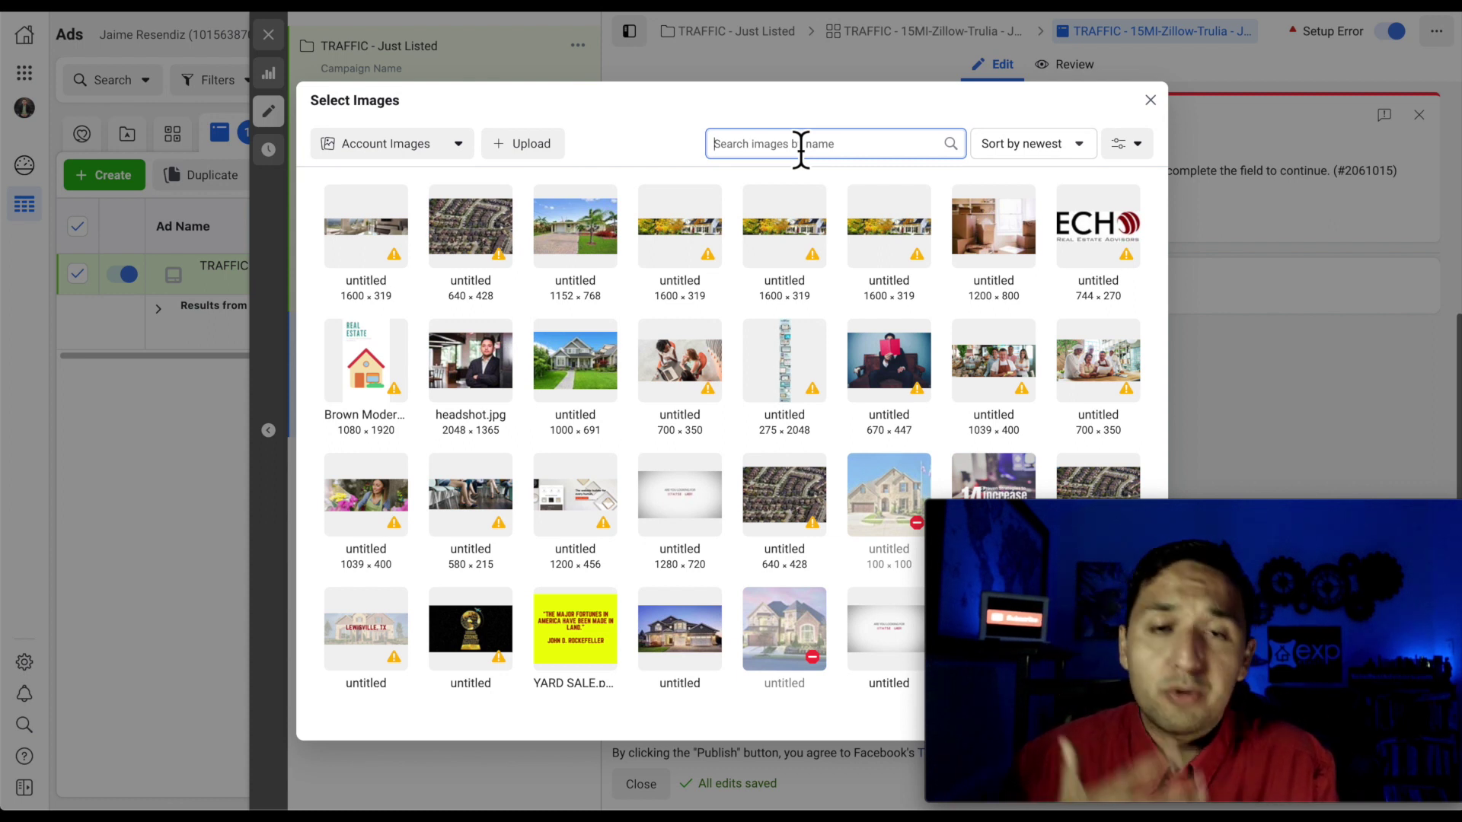
left_click(557, 252)
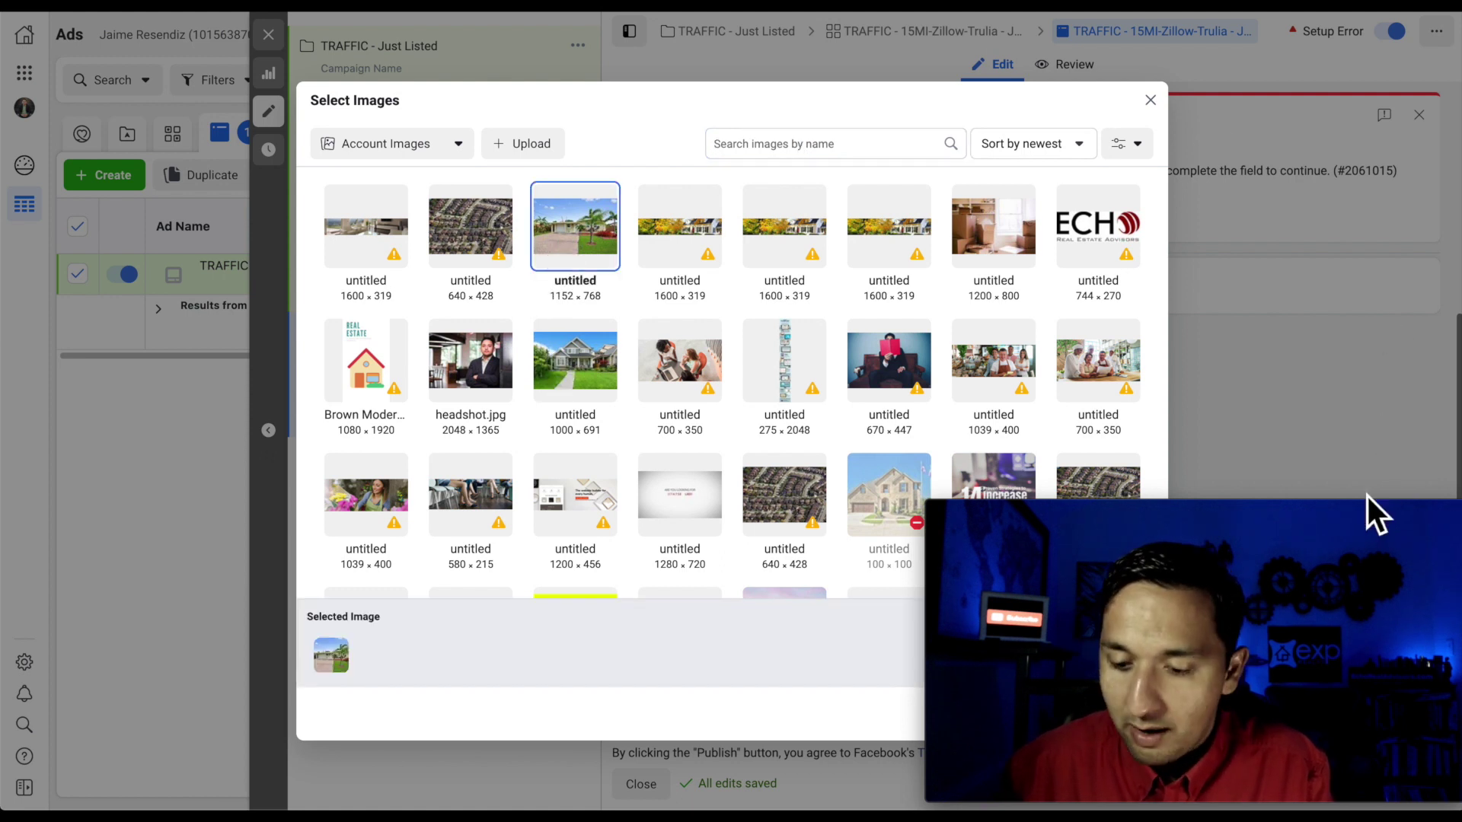
left_click_drag(1359, 511, 1346, 373)
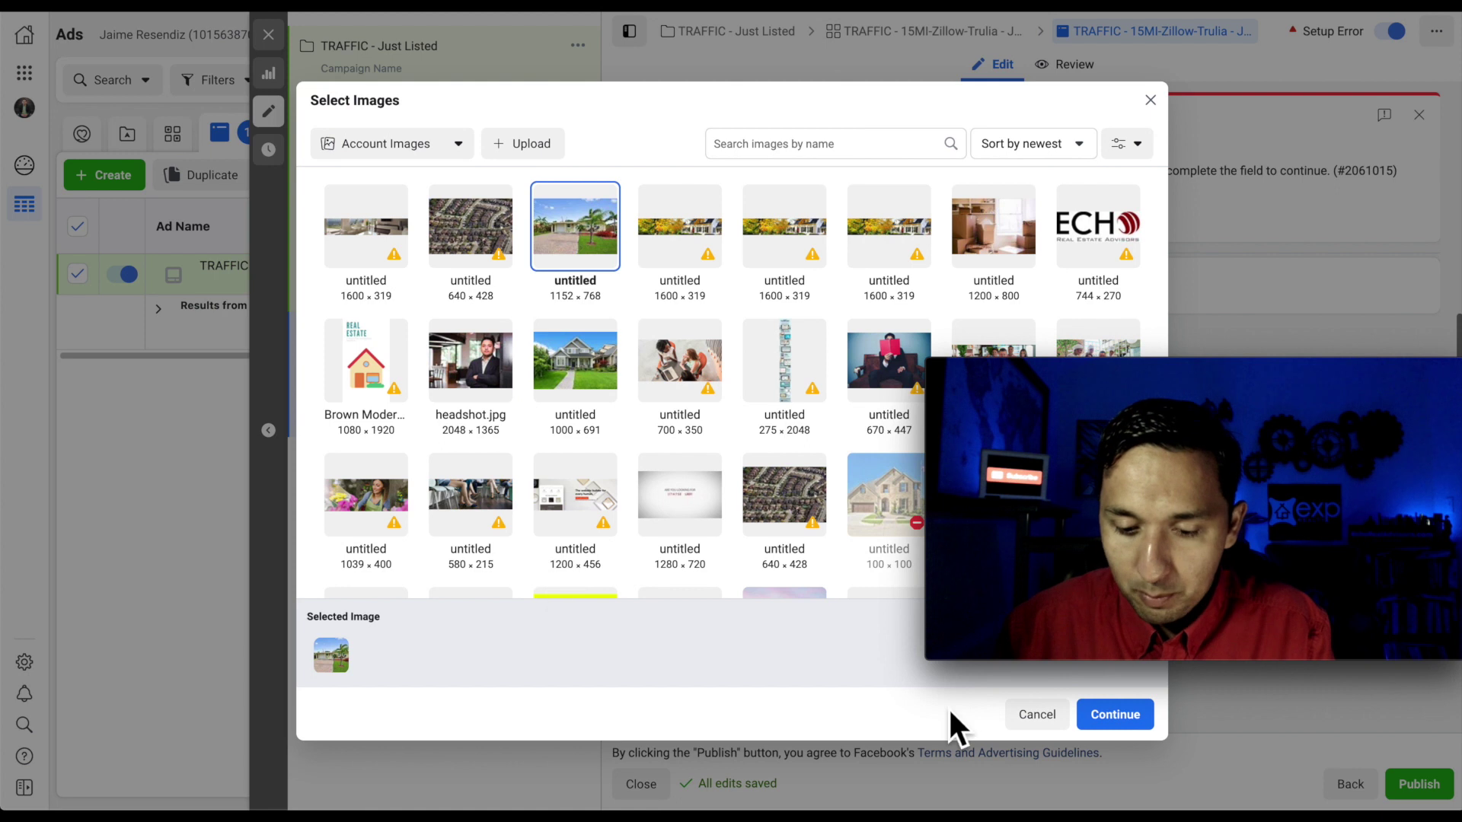
left_click(1126, 716)
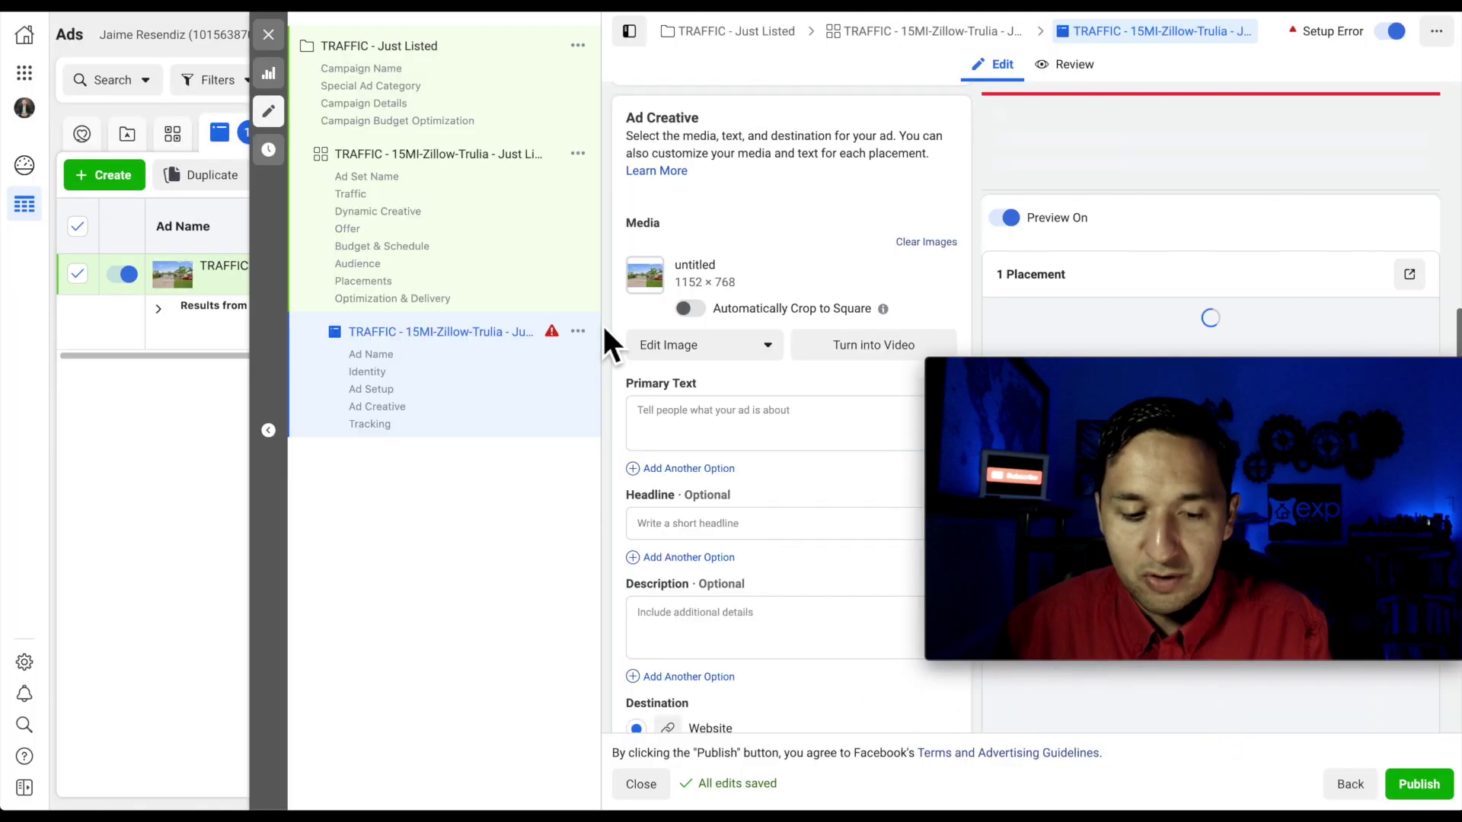
left_click_drag(1342, 367, 1329, 548)
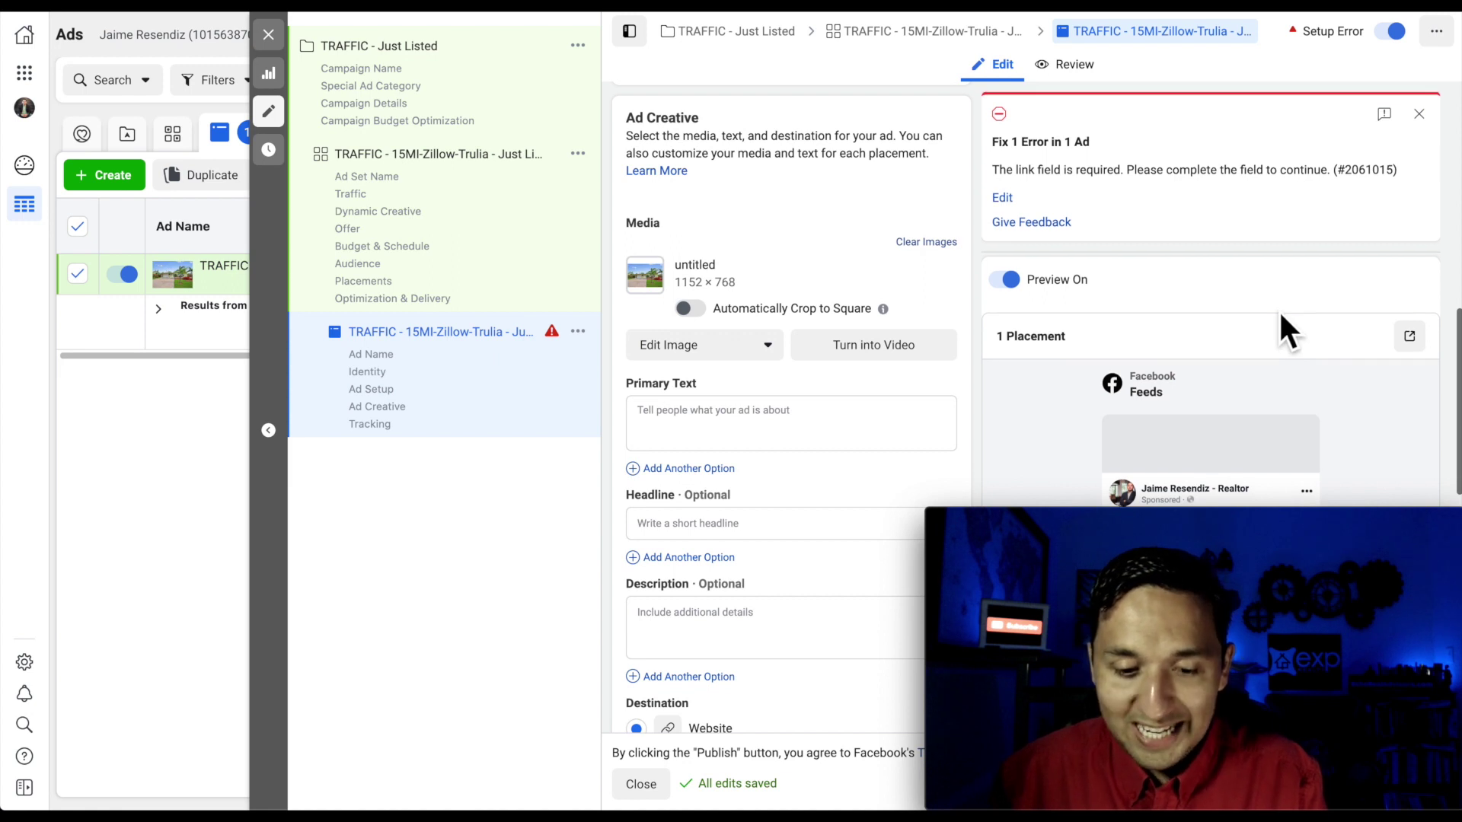
scroll(1278, 309, "down", 3)
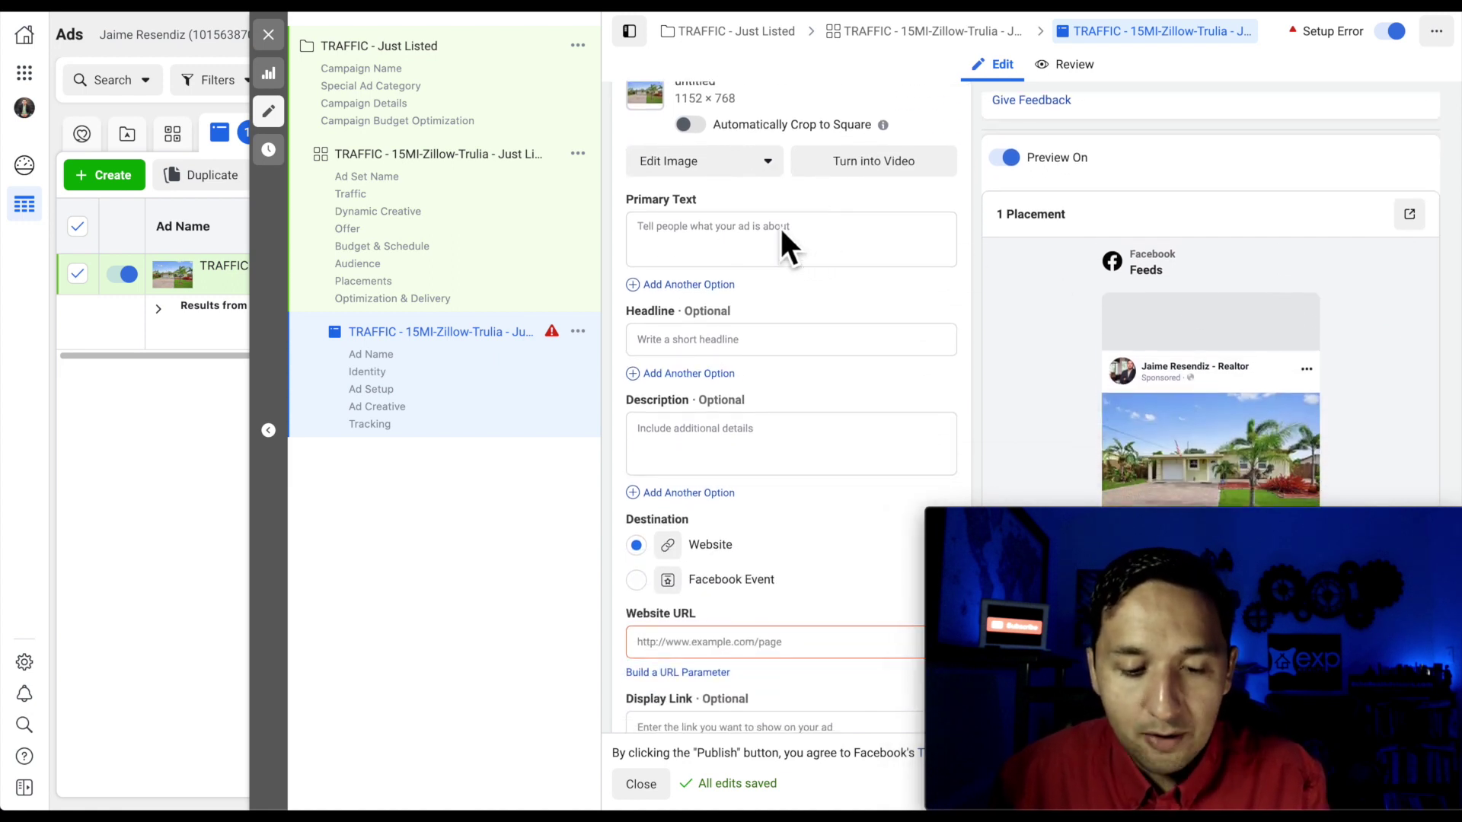
left_click(732, 240)
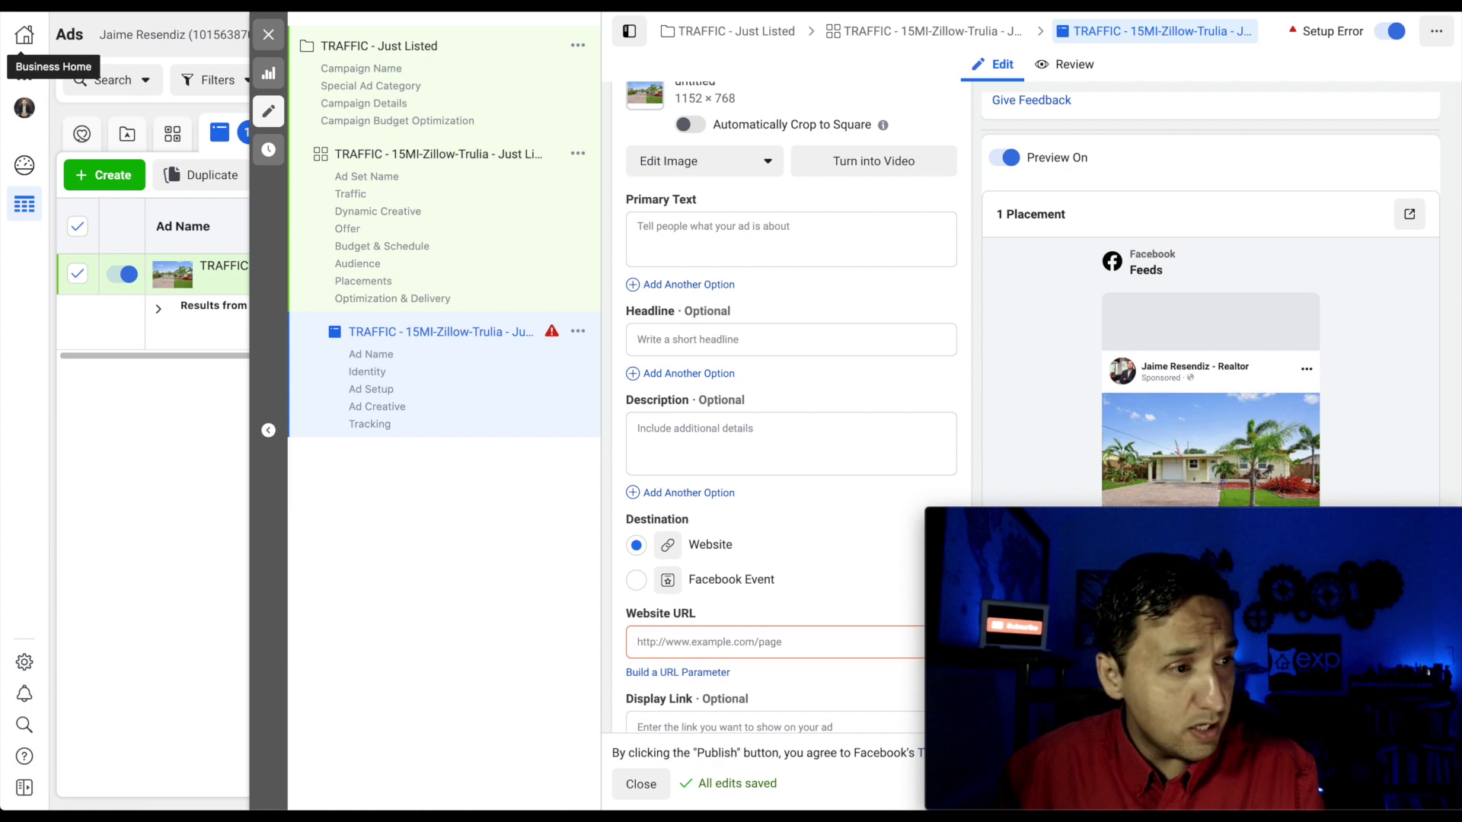
- Paste the #JUSTLISTED template into Primary Text and separate its lines with blank lines
left_click(724, 236)
type("#JUSTLISTED Looking to Move to {CITY} # Beds # Bath # Garage #### Sq Ft Get Price, Address and Pictures {LINK}")
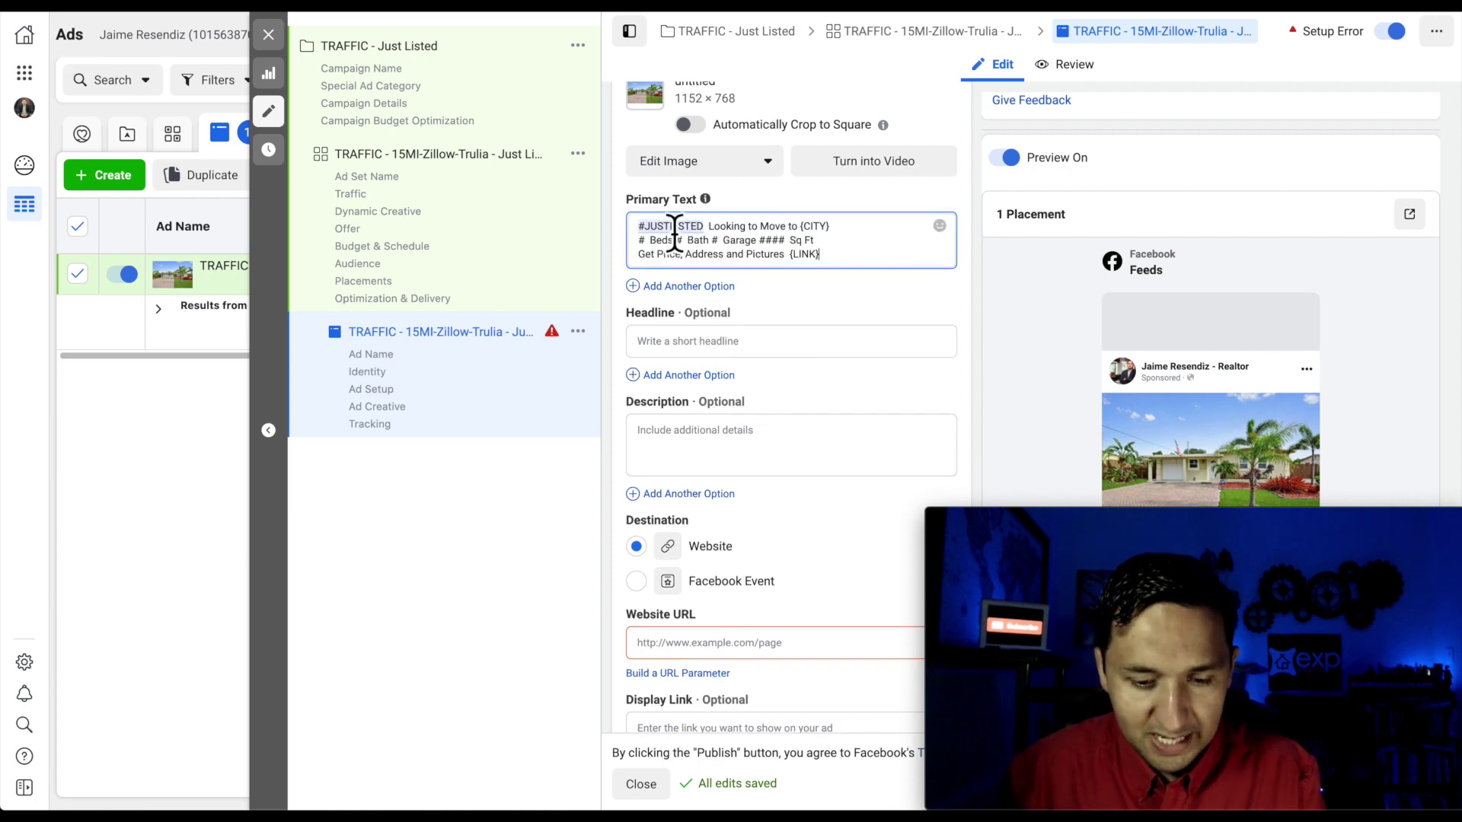
left_click(842, 229)
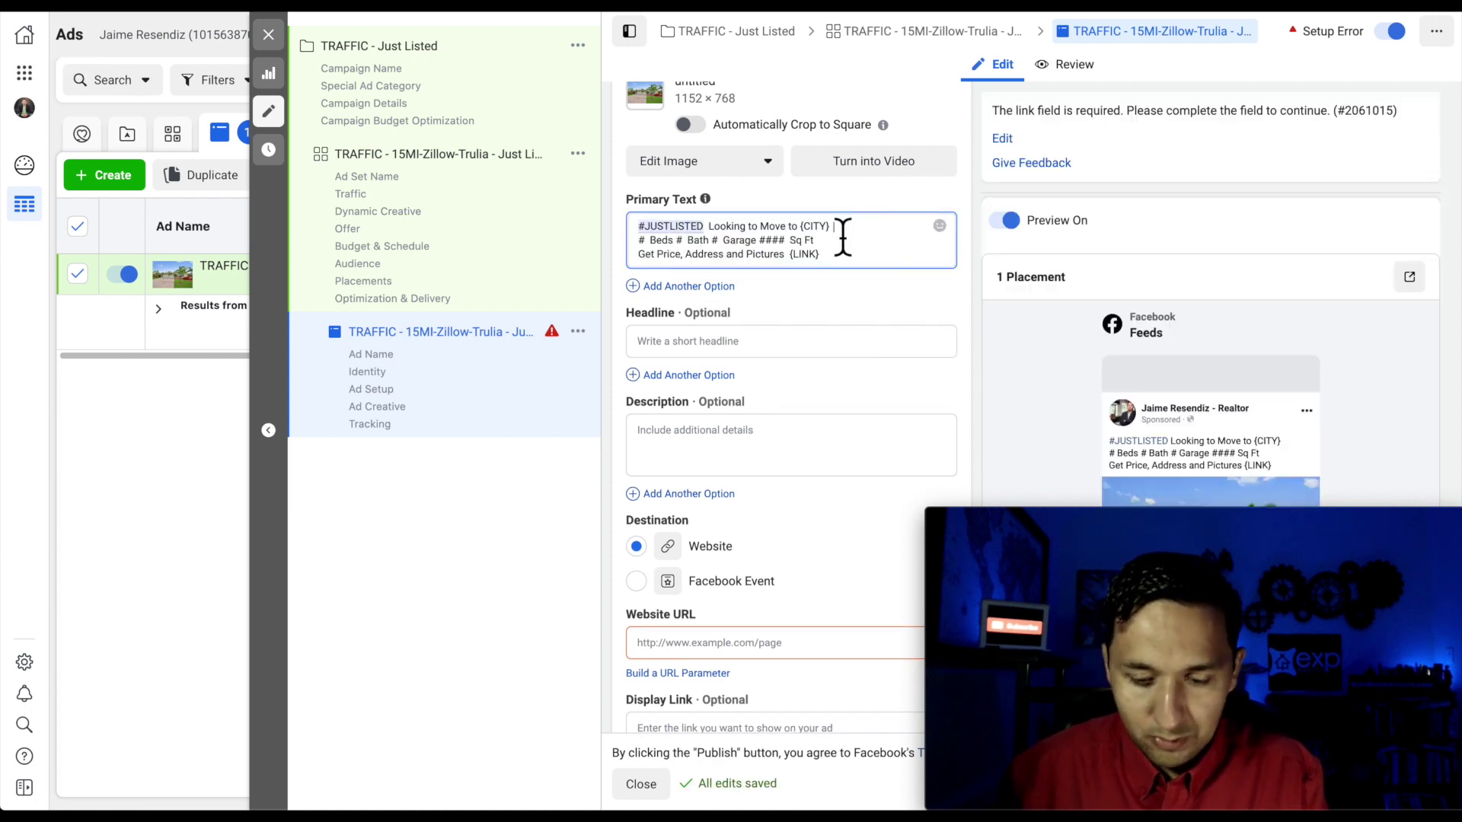
key("Return")
key("Return")
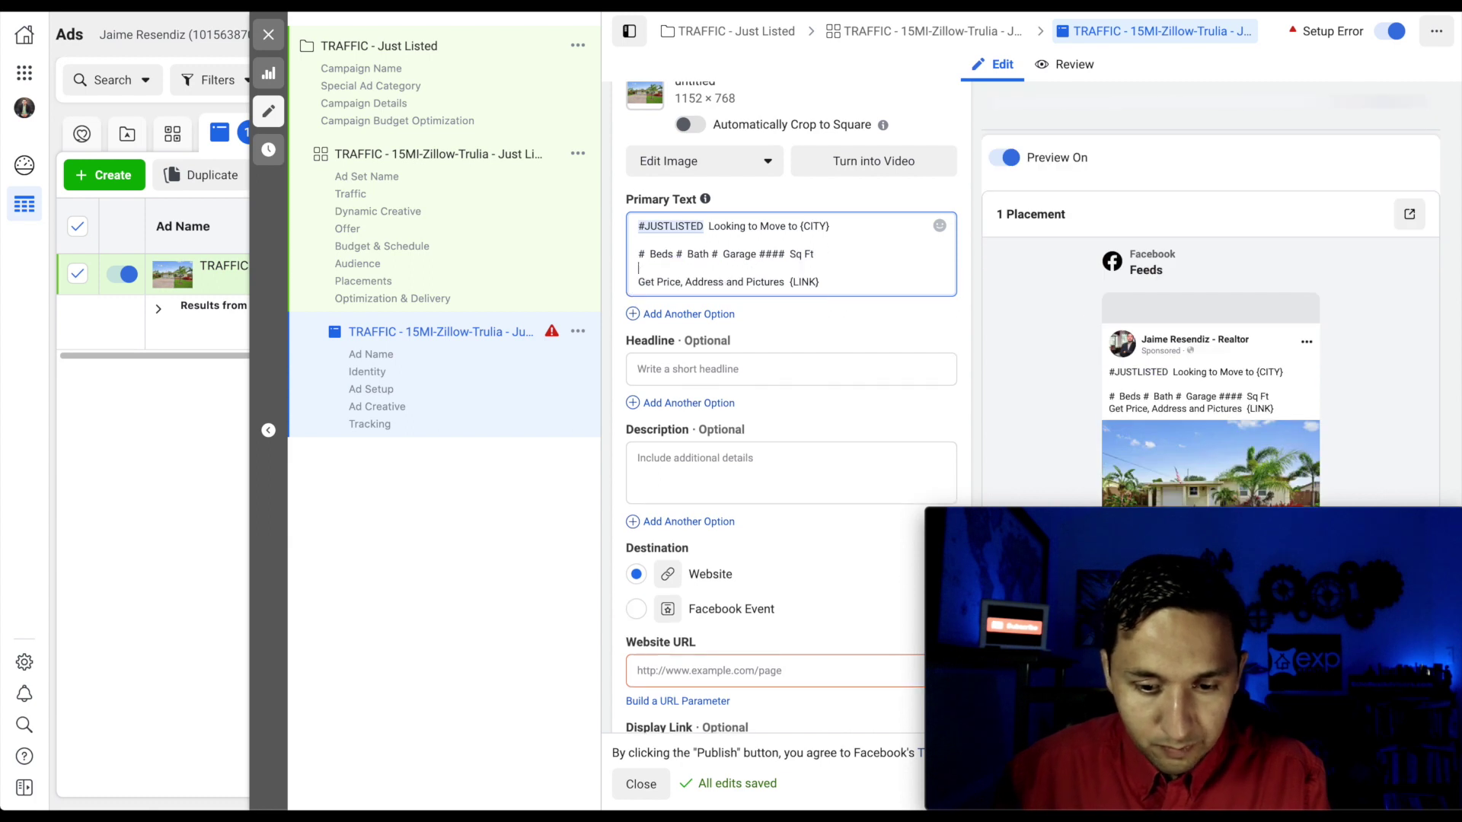
left_click(850, 294)
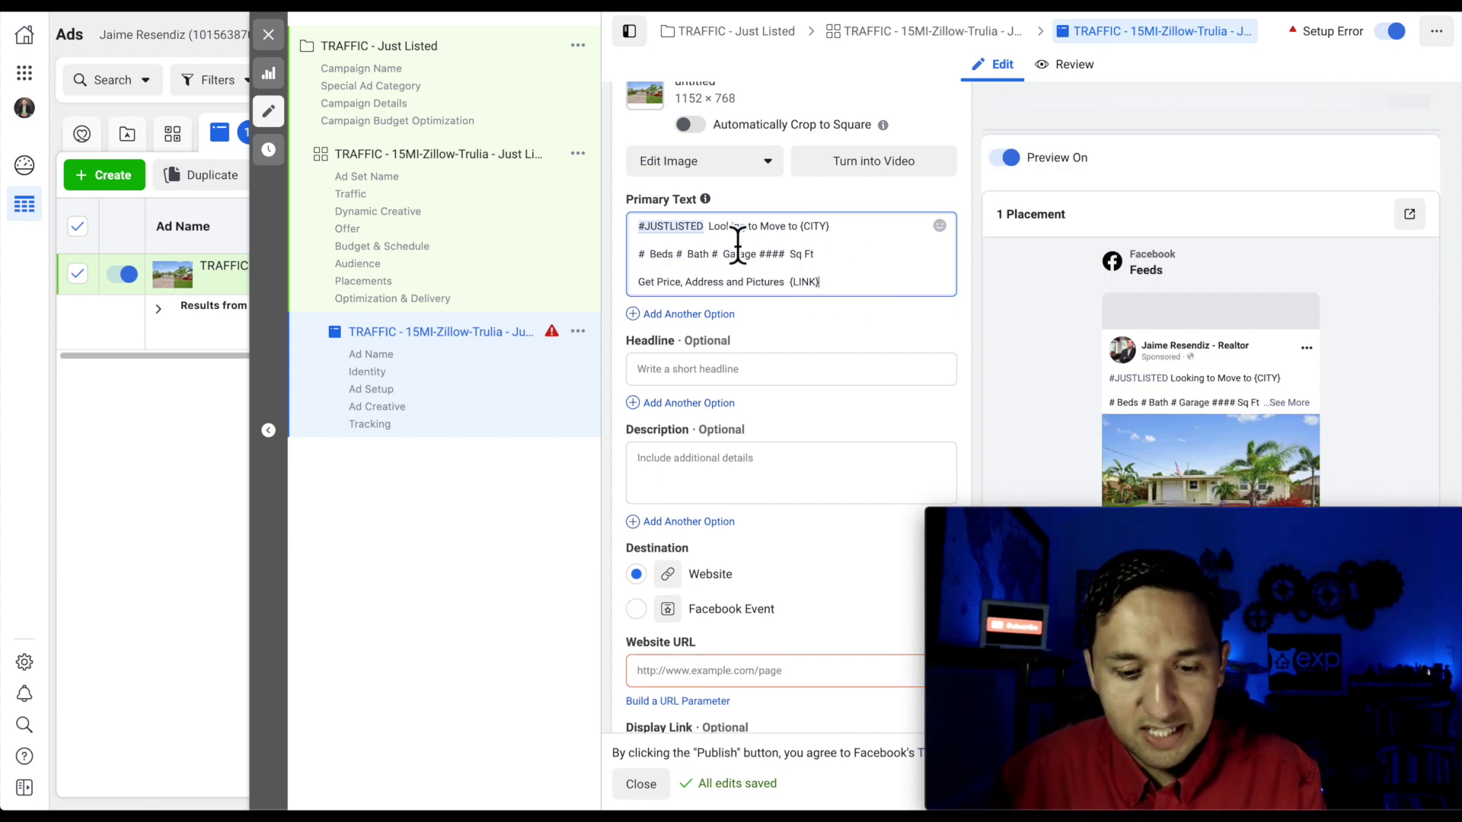
left_click(843, 236)
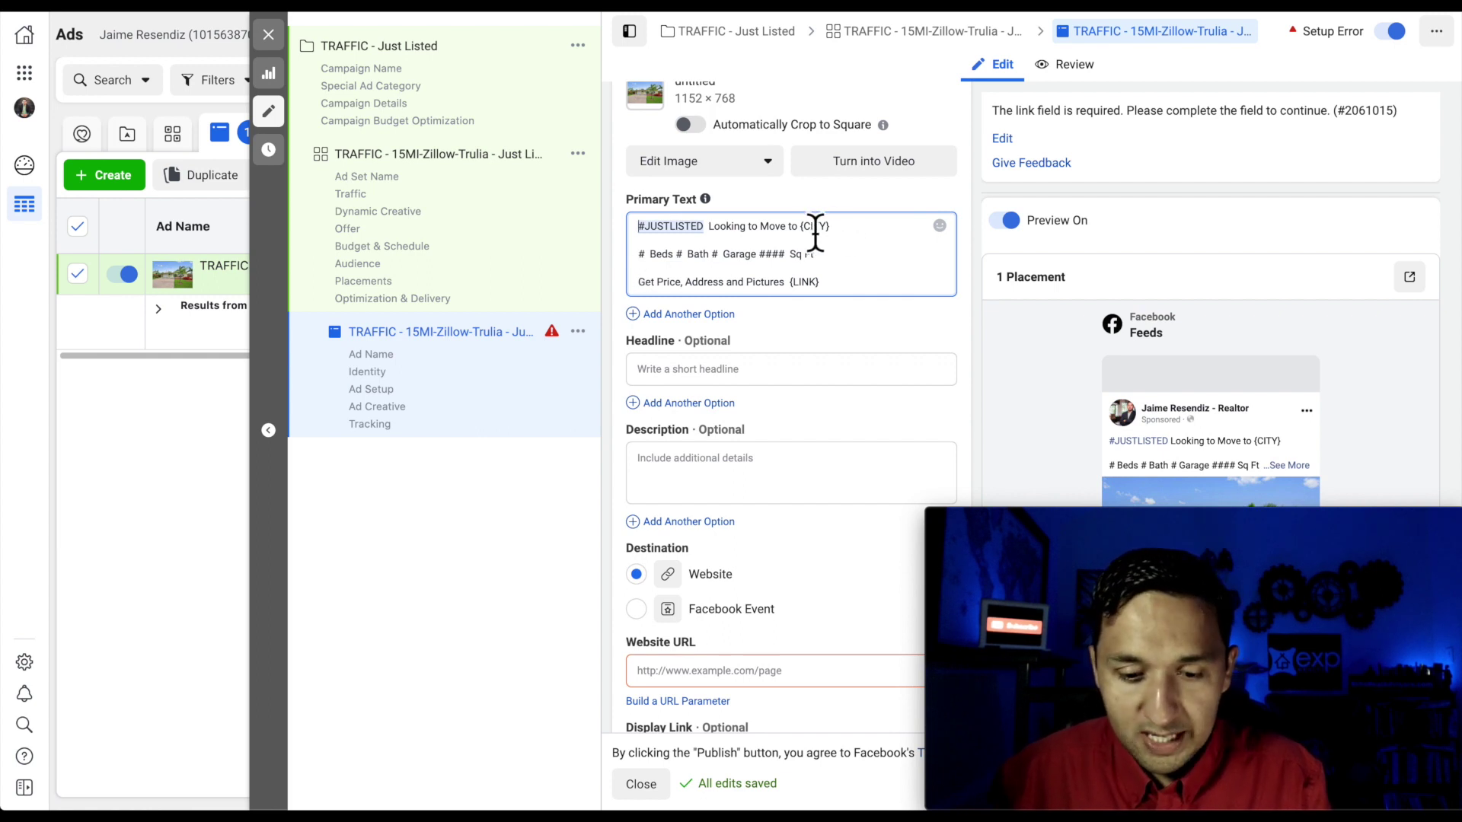
left_click(832, 228)
left_click(831, 227)
left_click_drag(832, 227, 800, 227)
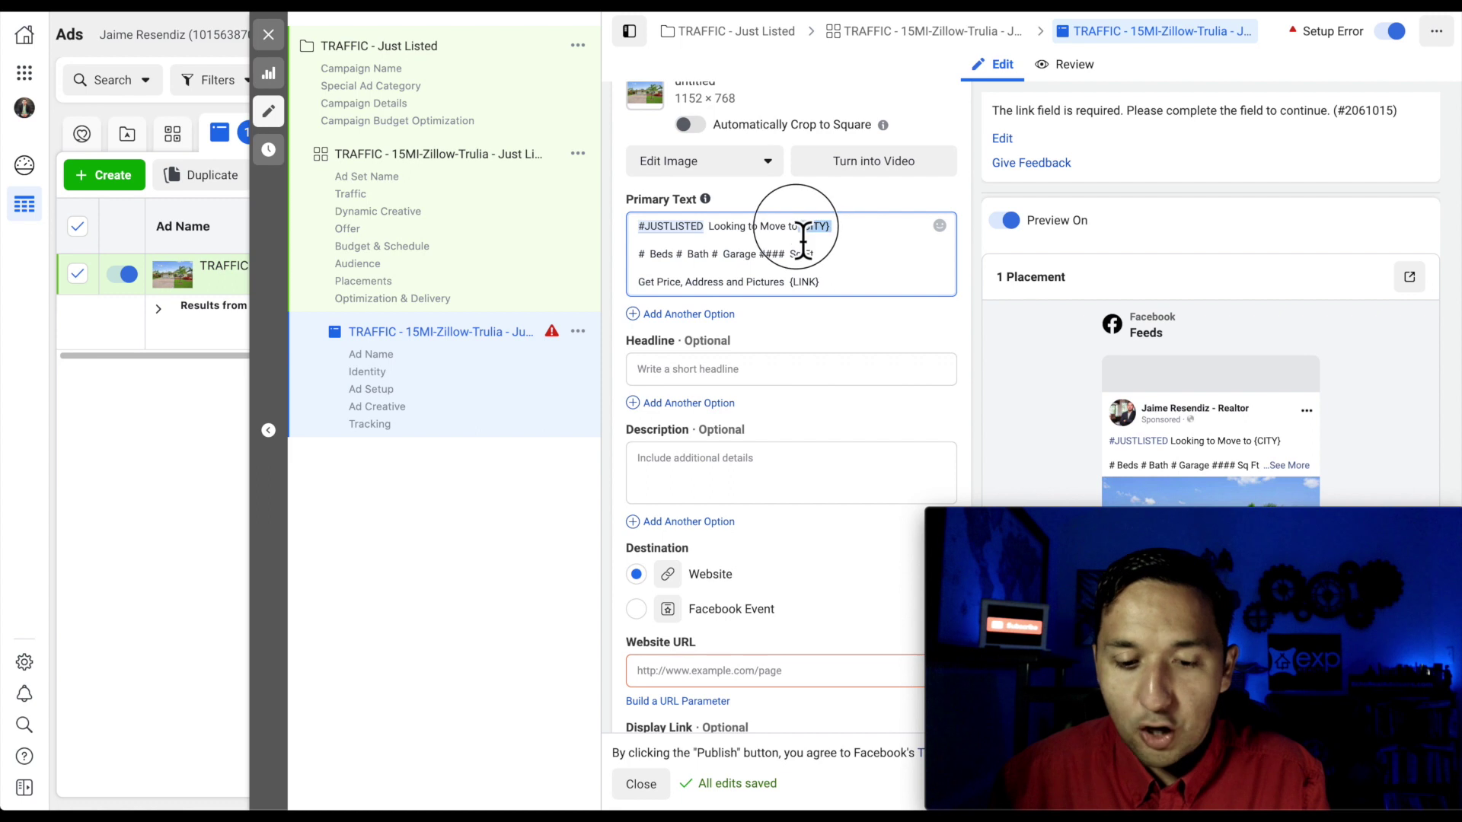
left_click(852, 239)
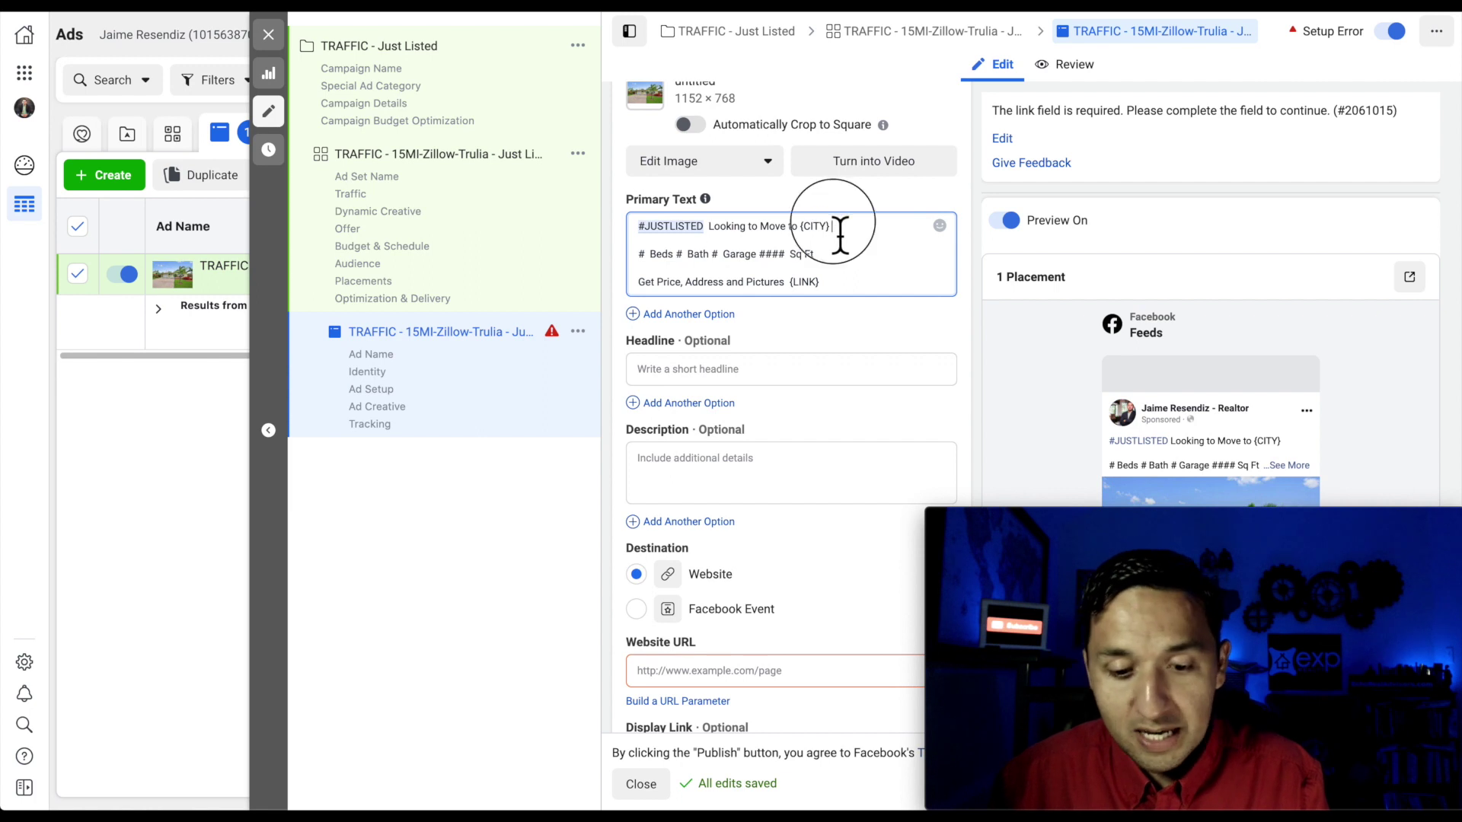
left_click_drag(835, 227, 801, 228)
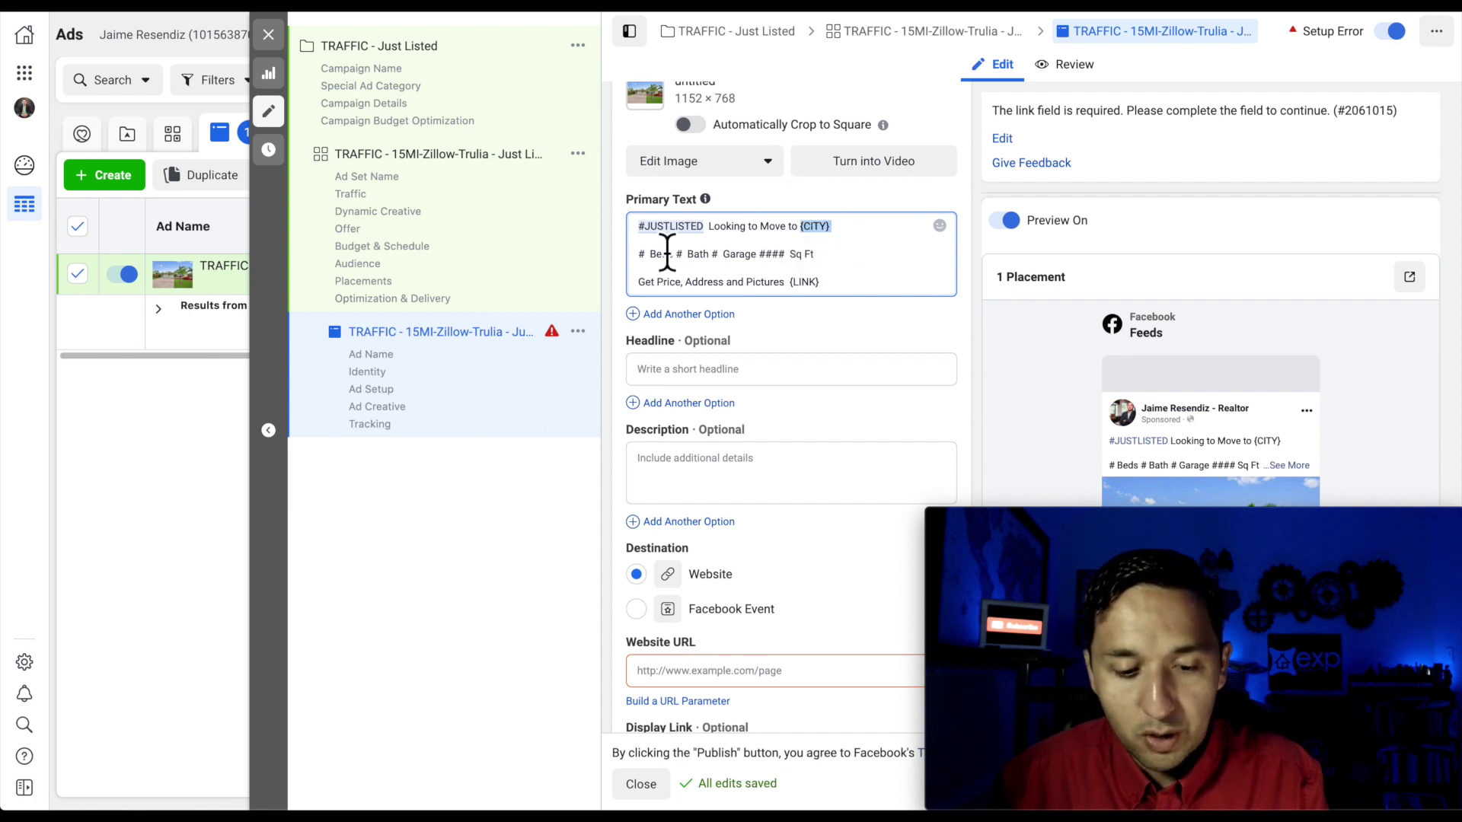
left_click(645, 267)
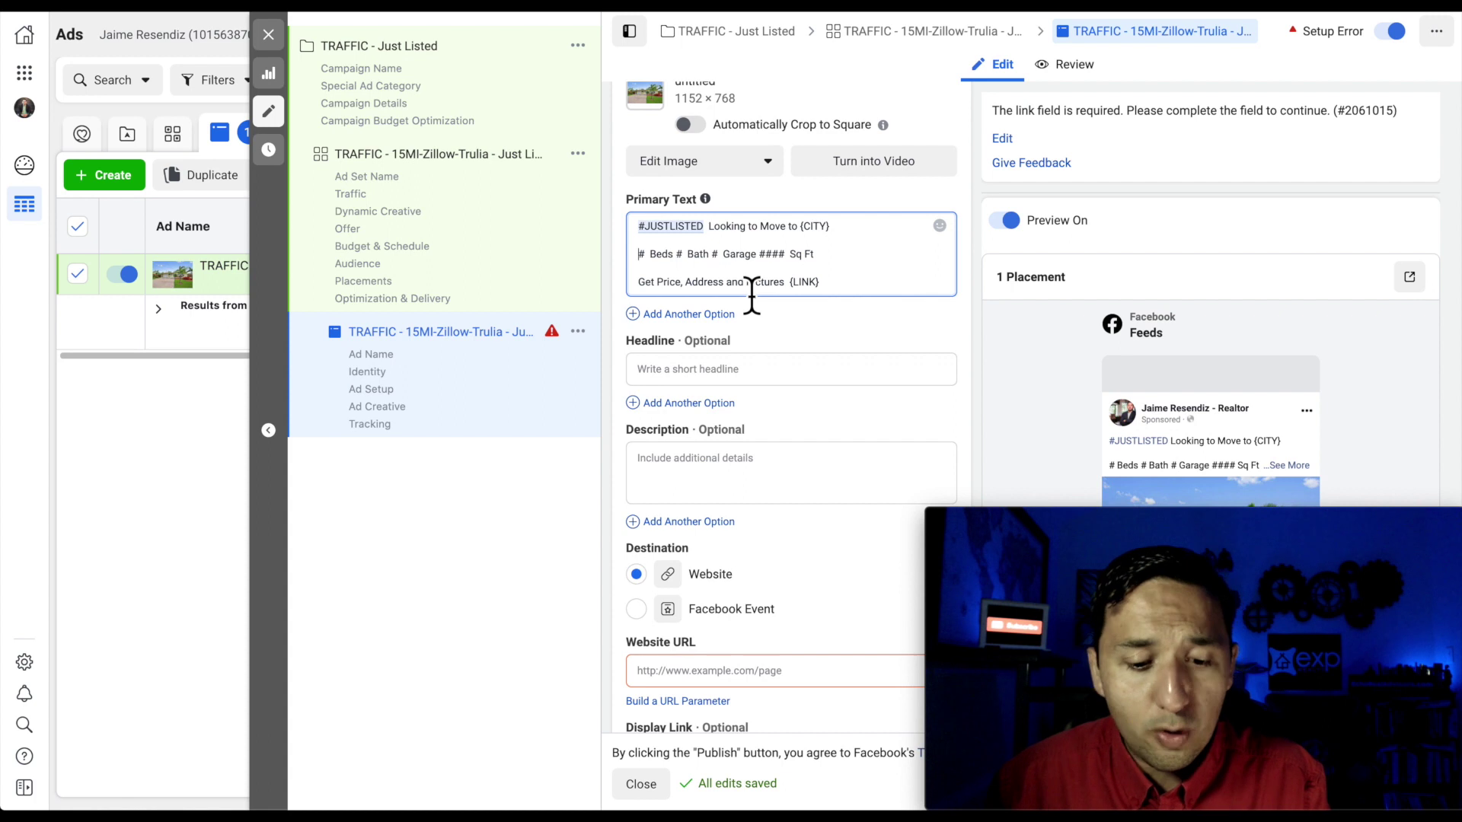
- Reword the last line to 'Get Price, Address, Pictures & Virtual Tour {LINK}'
left_click(726, 283)
key("BackSpace")
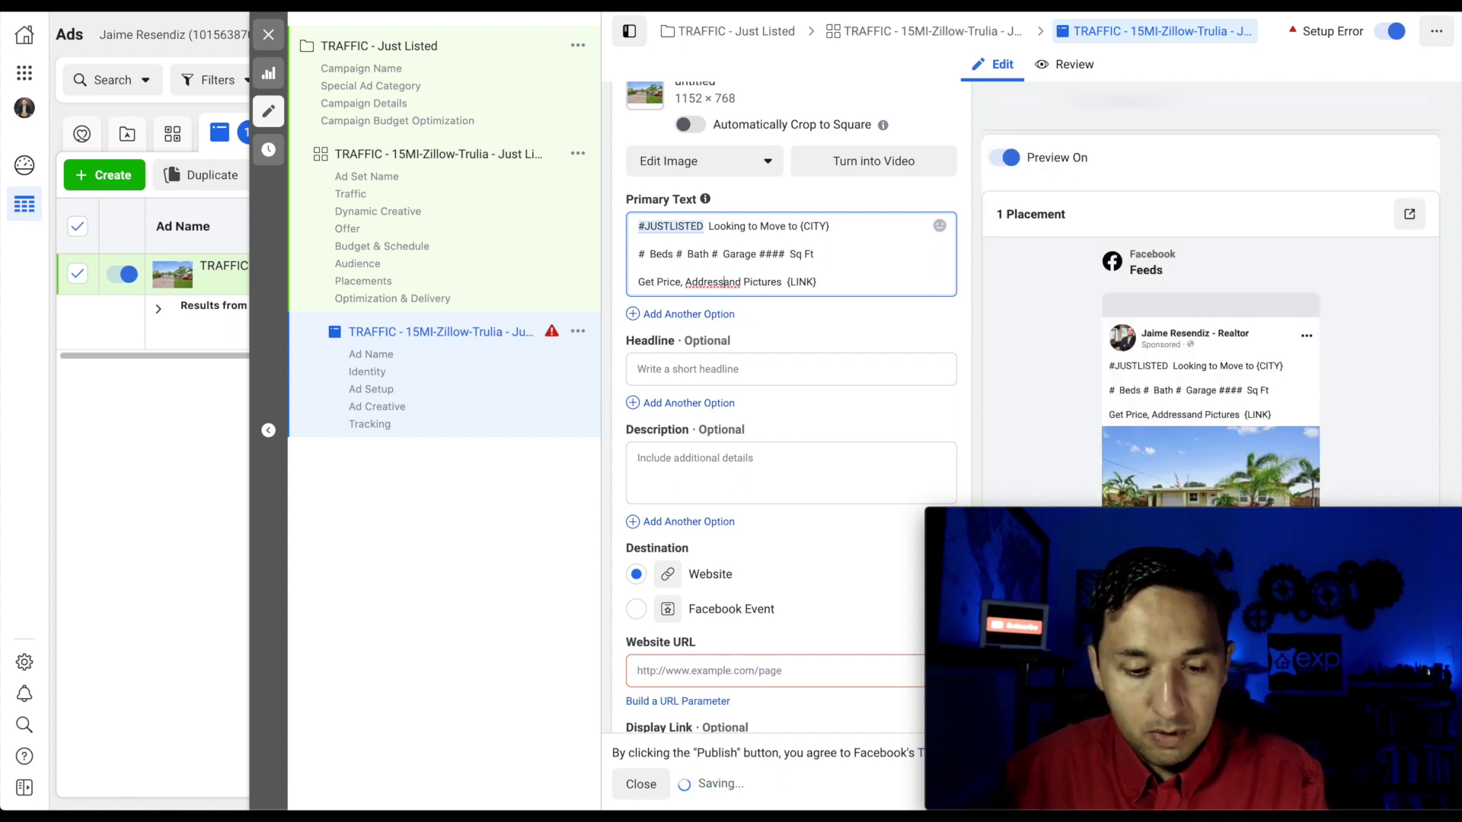
type(",")
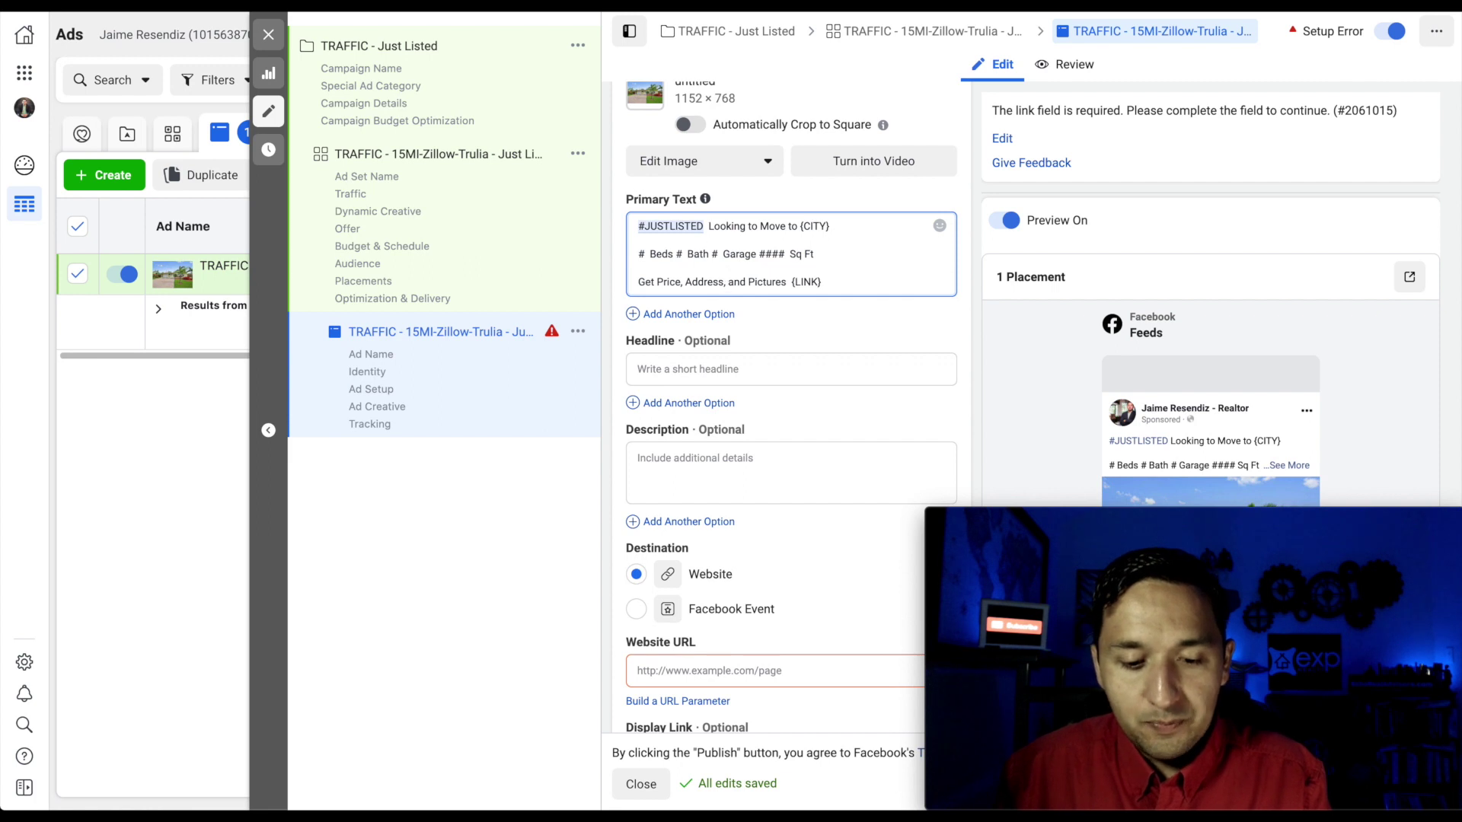
key("BackSpace")
key("BackSpace")
key("BackSpace")
key("BackSpace")
key("BackSpace")
key("BackSpace")
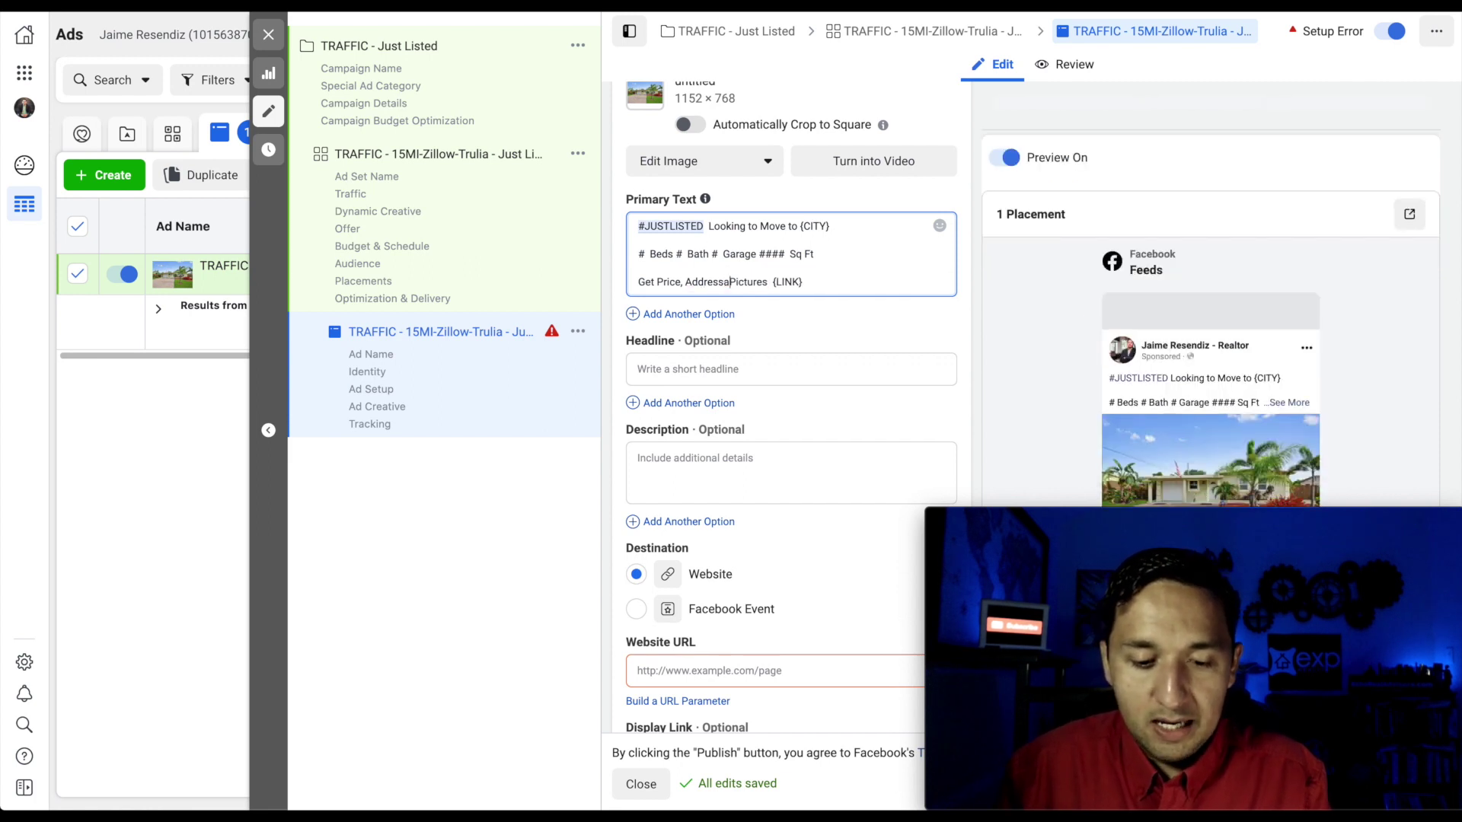
type(",")
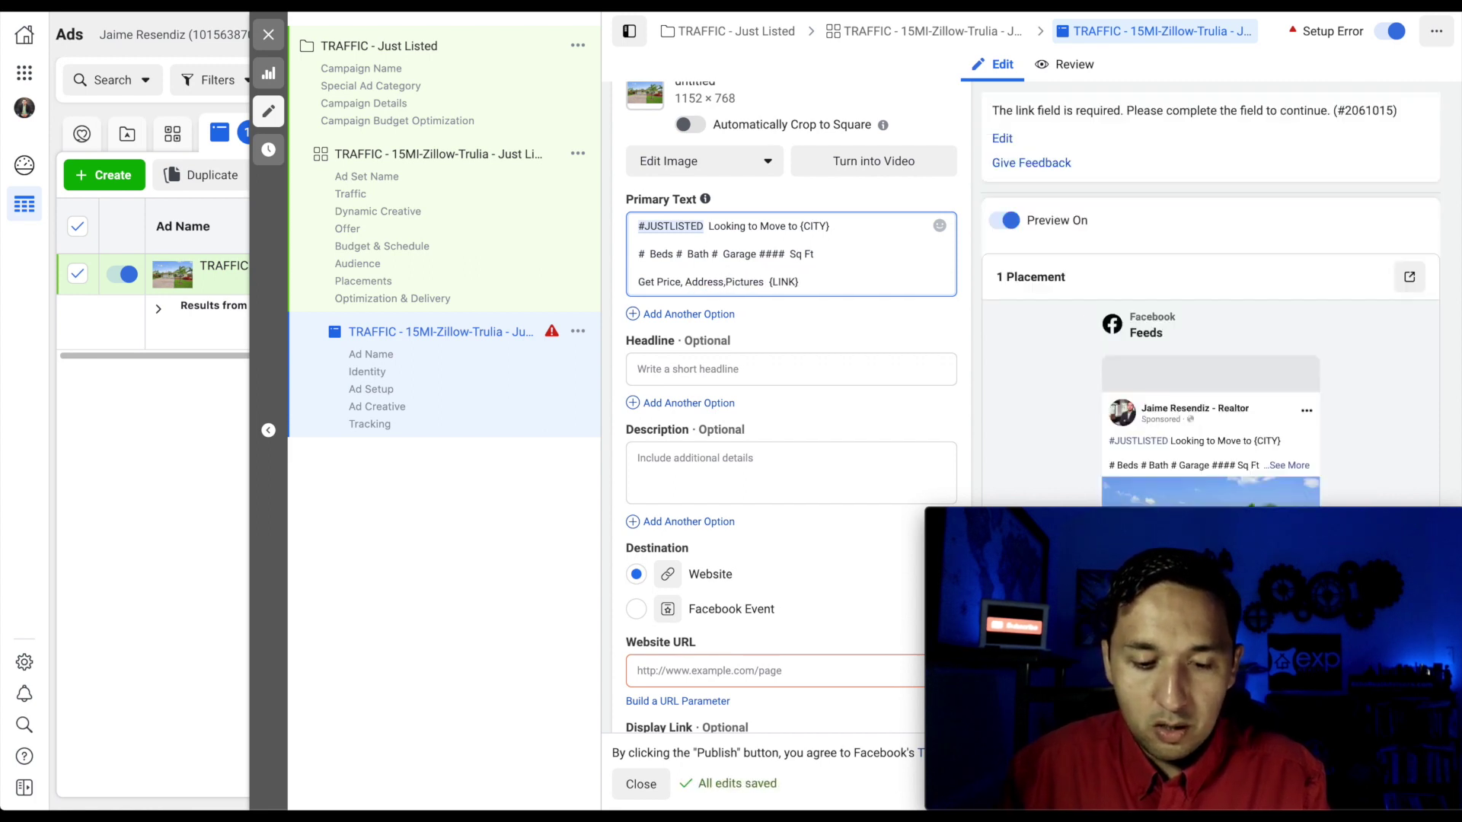
type(" Pictures")
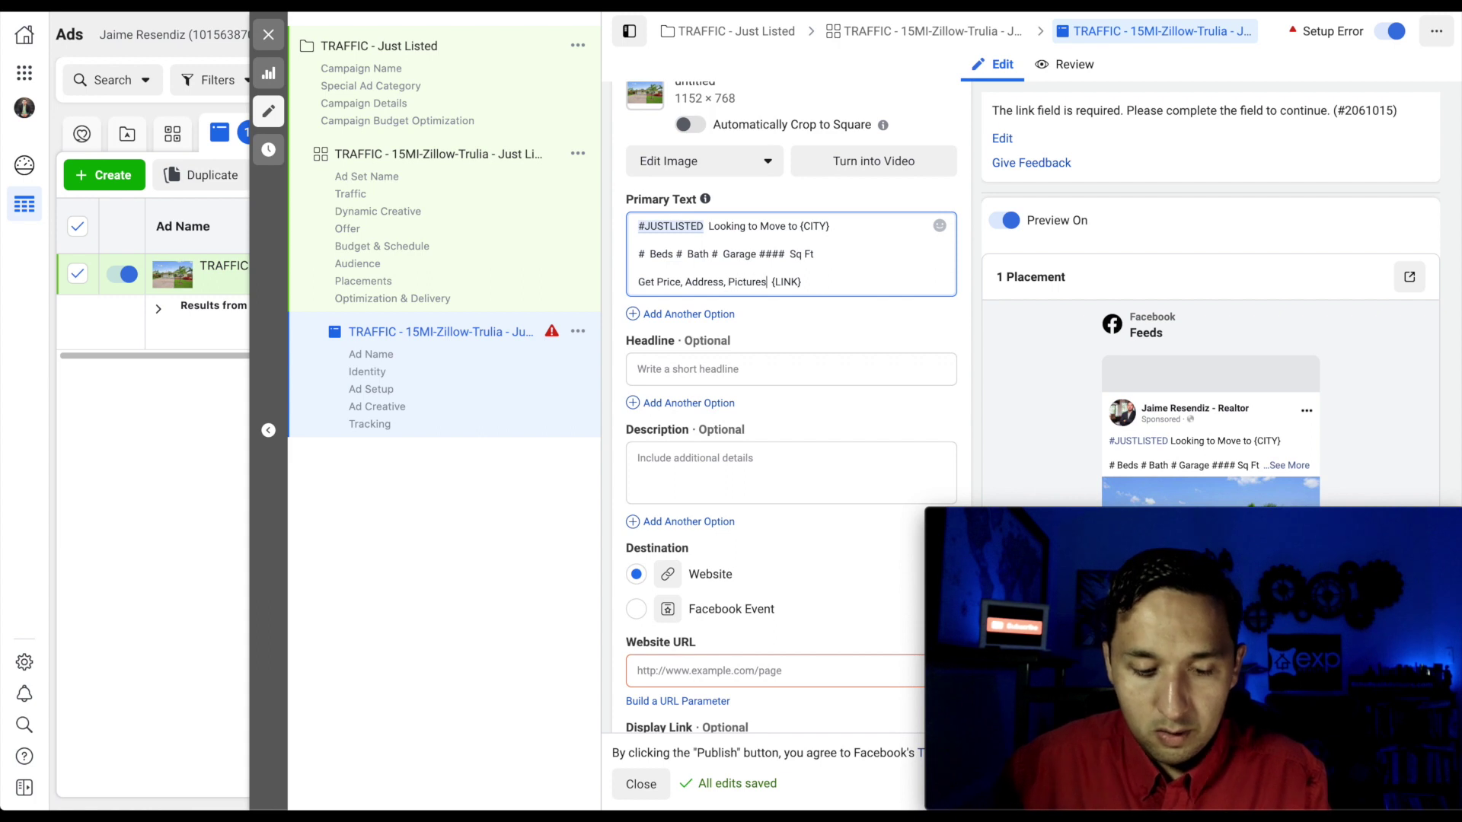
type(" & Virtual")
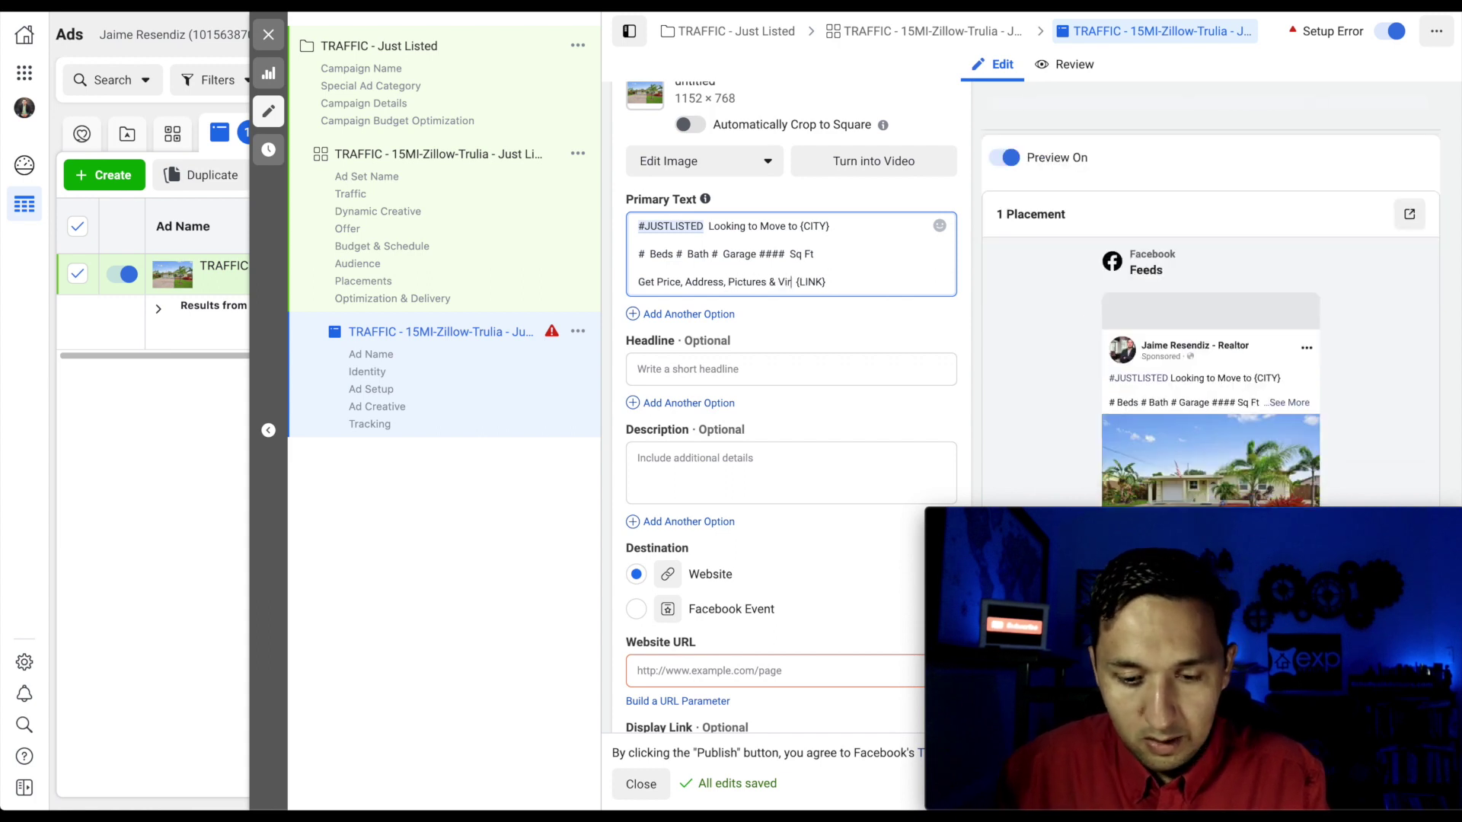
type(" Tour")
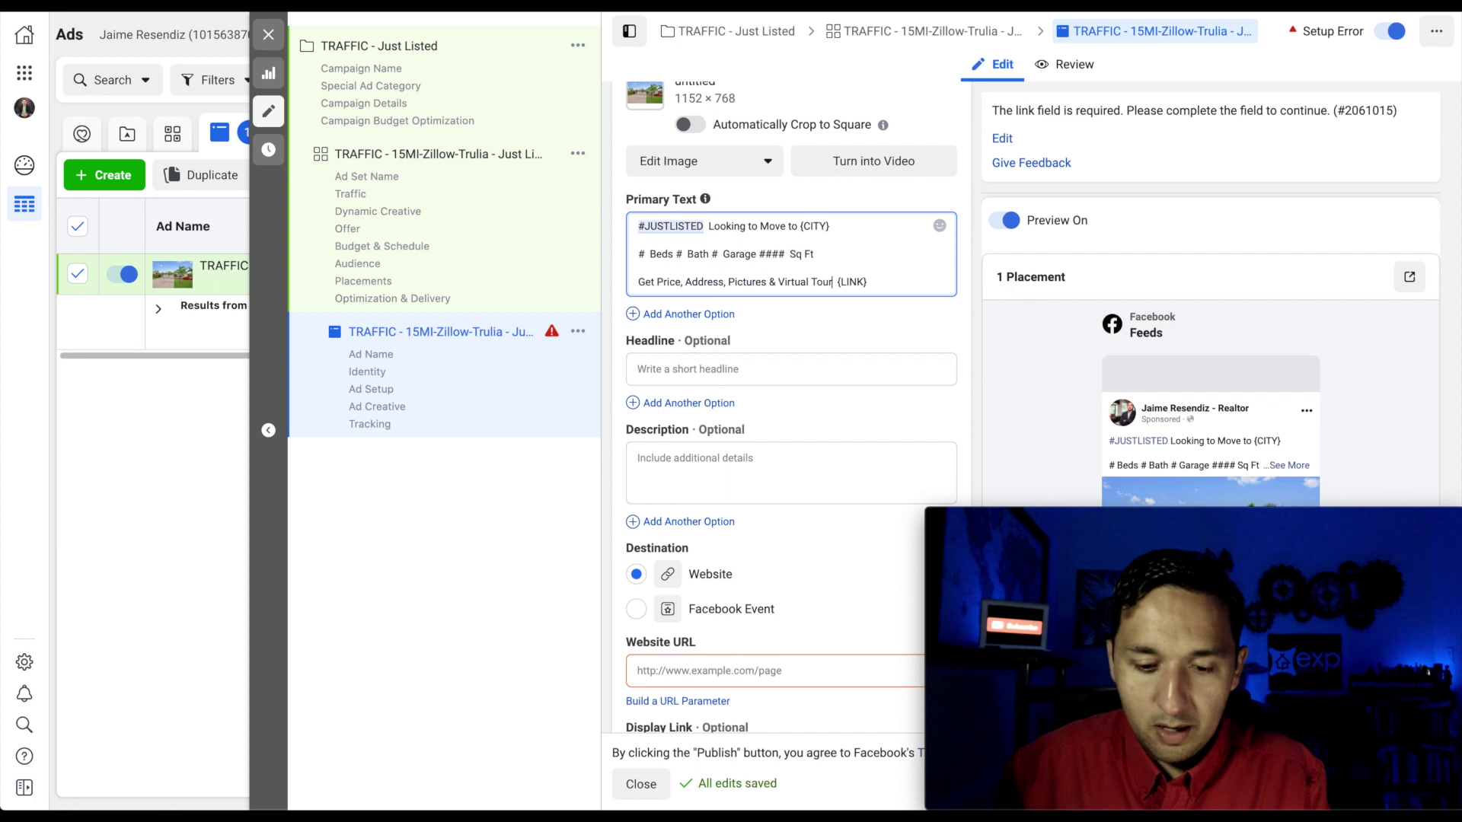
left_click(851, 282)
mouse_move(837, 282)
left_mouse_down()
mouse_move(881, 300)
mouse_move(864, 293)
left_mouse_up()
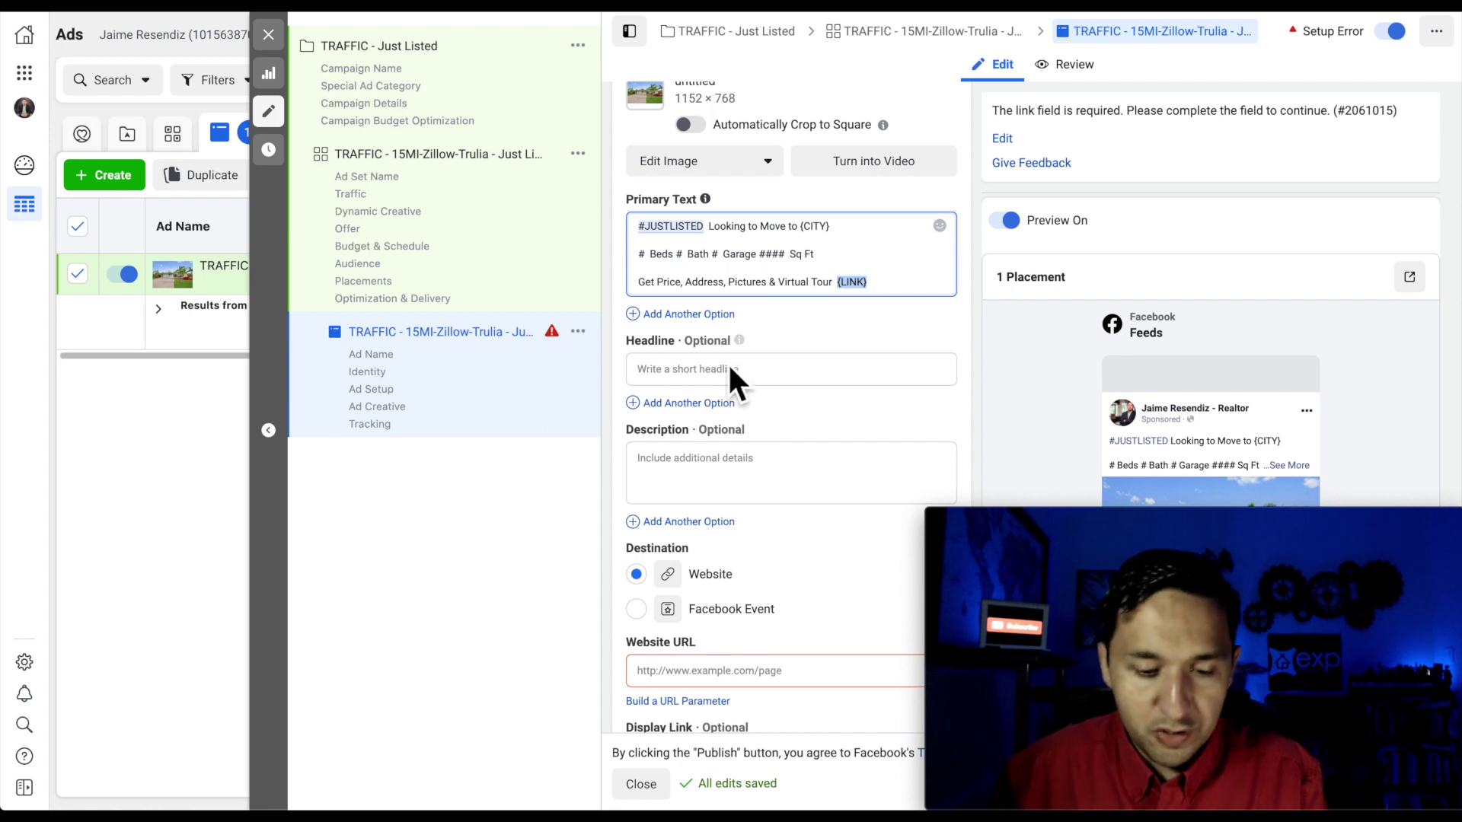
left_click(689, 674)
type("w")
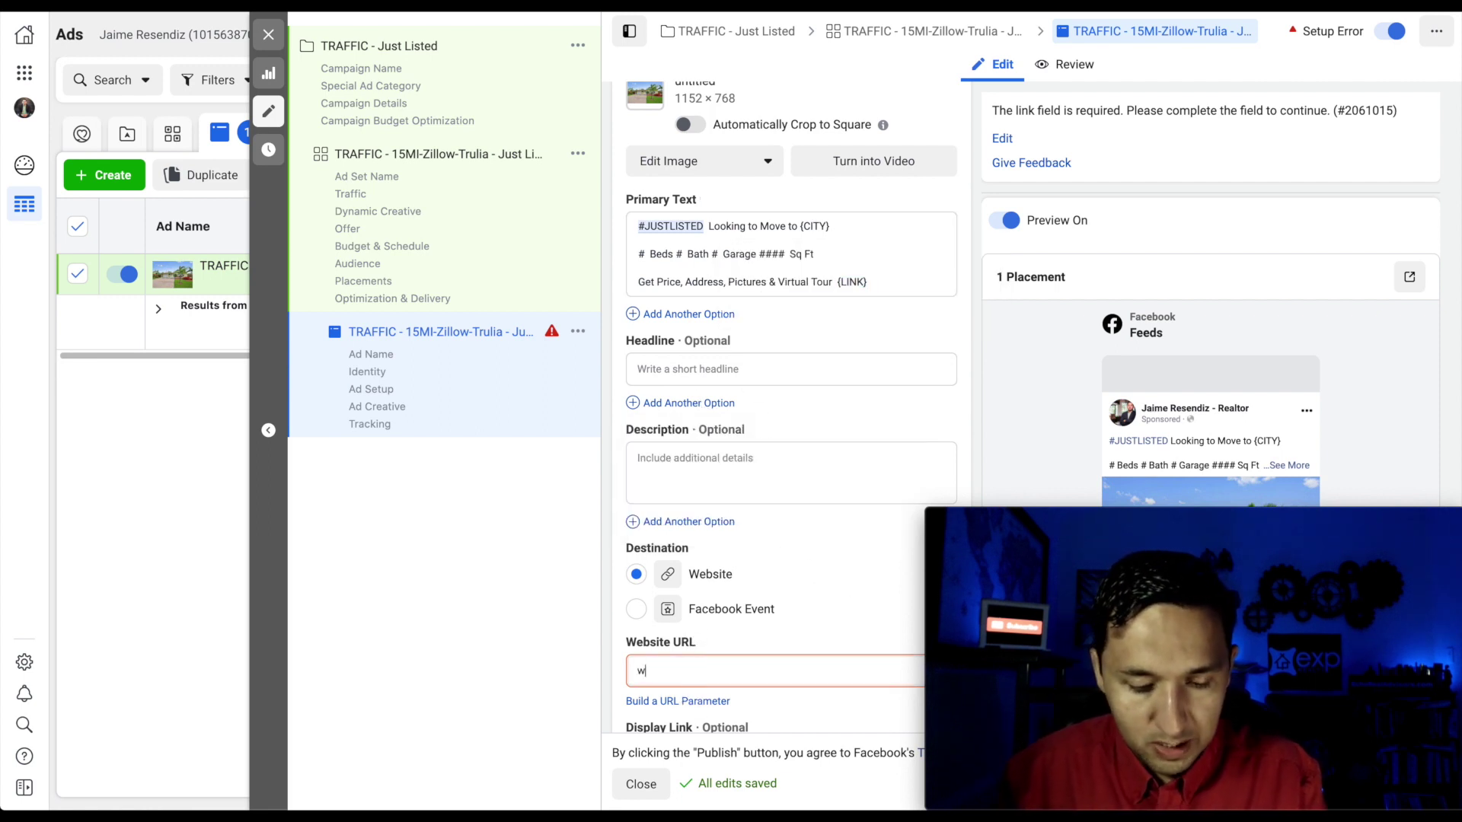
type("www.websit")
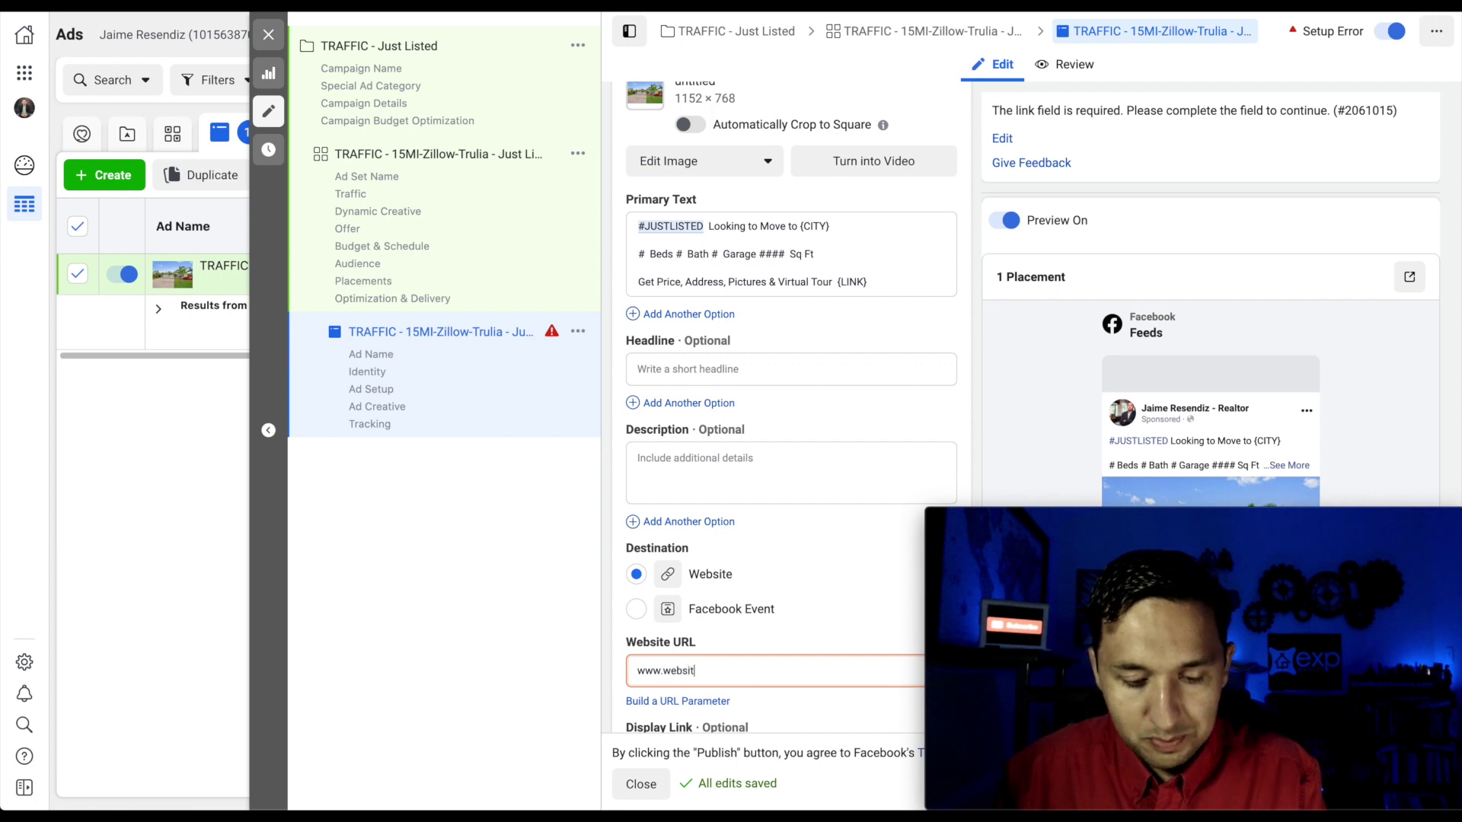
type("e.com")
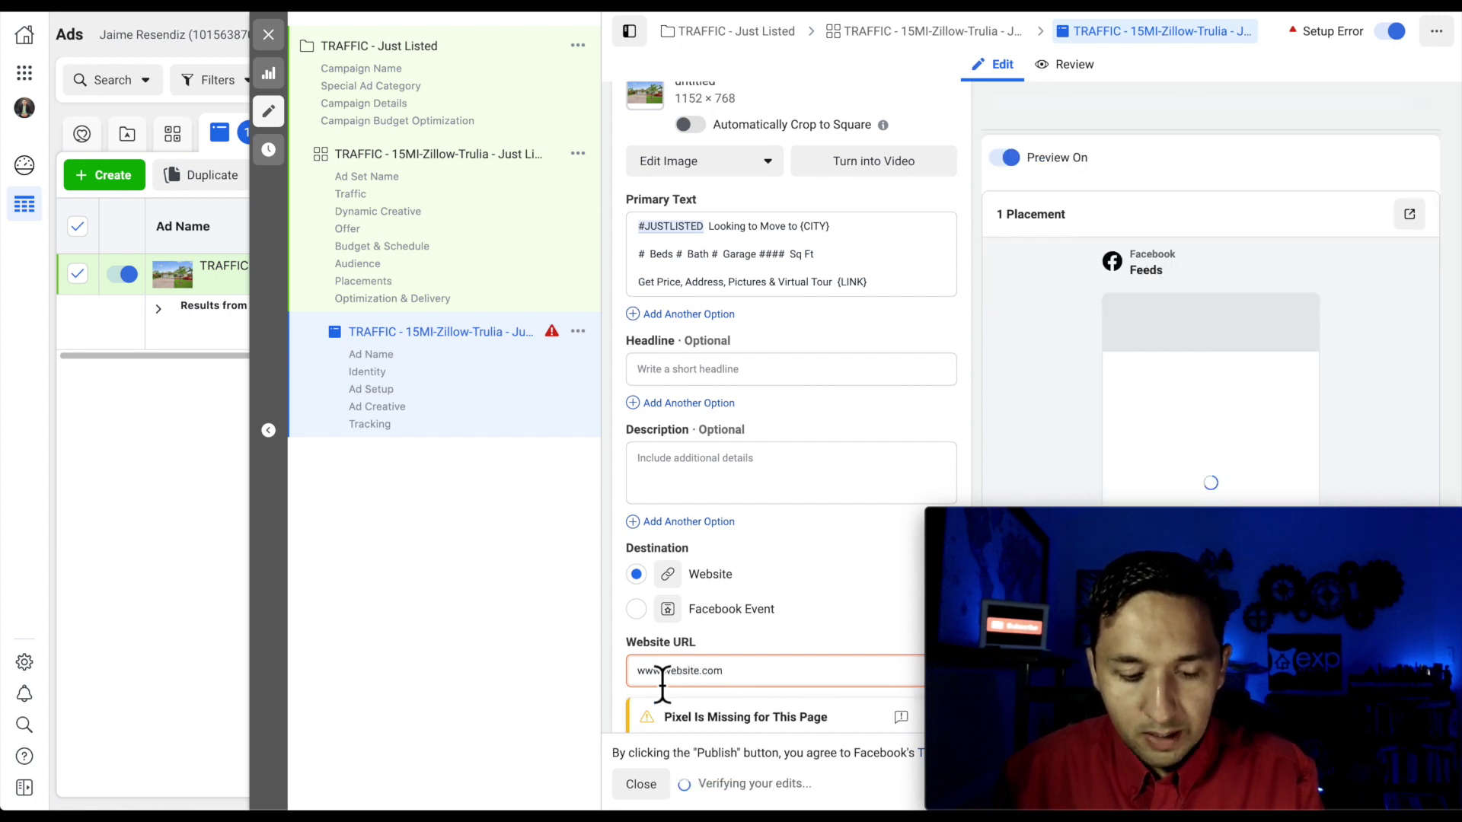
triple_click(662, 682)
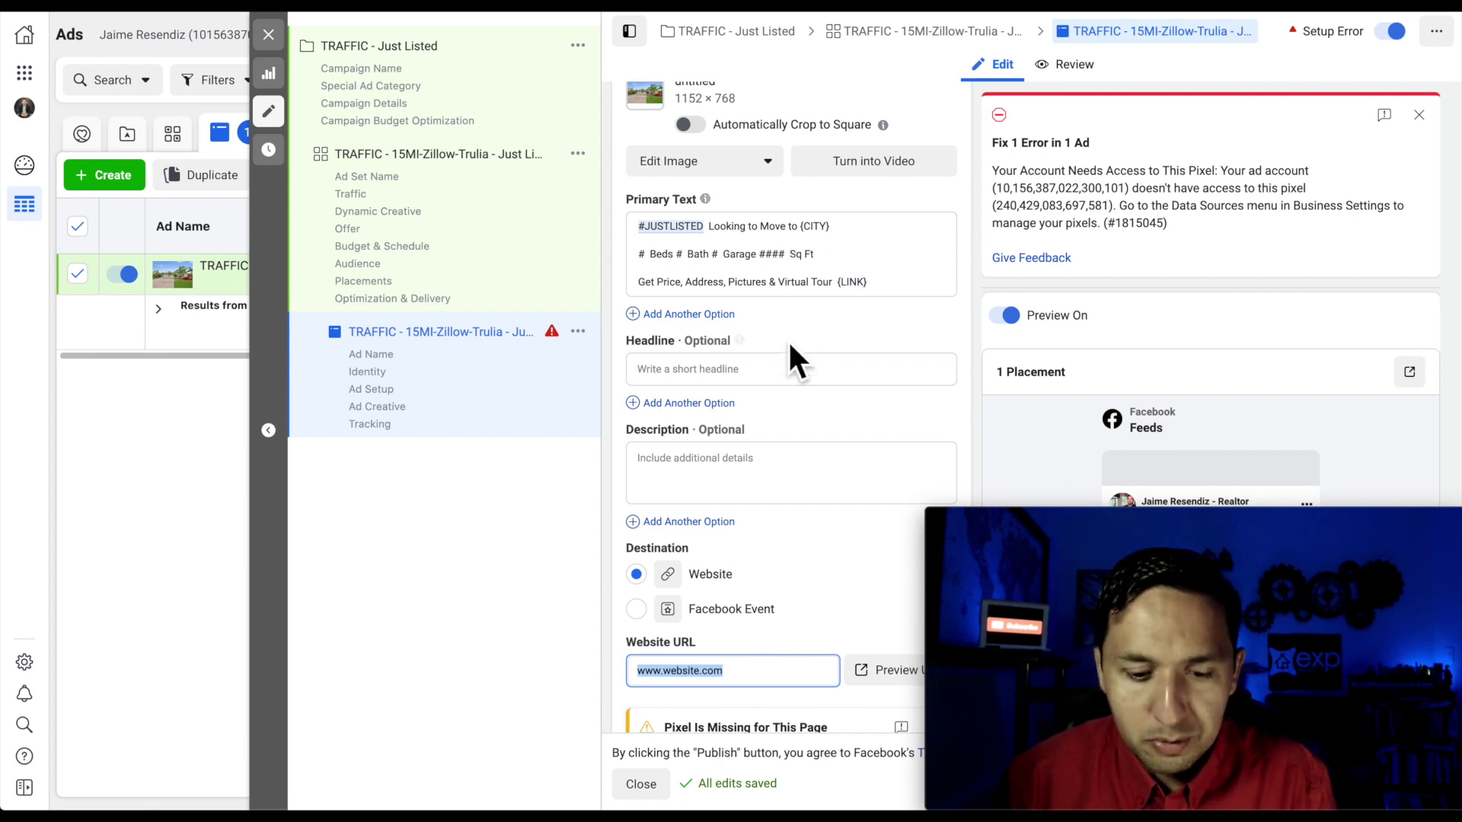
- Set the headline to 'Just Listed Home In Dallas' and the description to 'Will Go Fast'
left_click(717, 378)
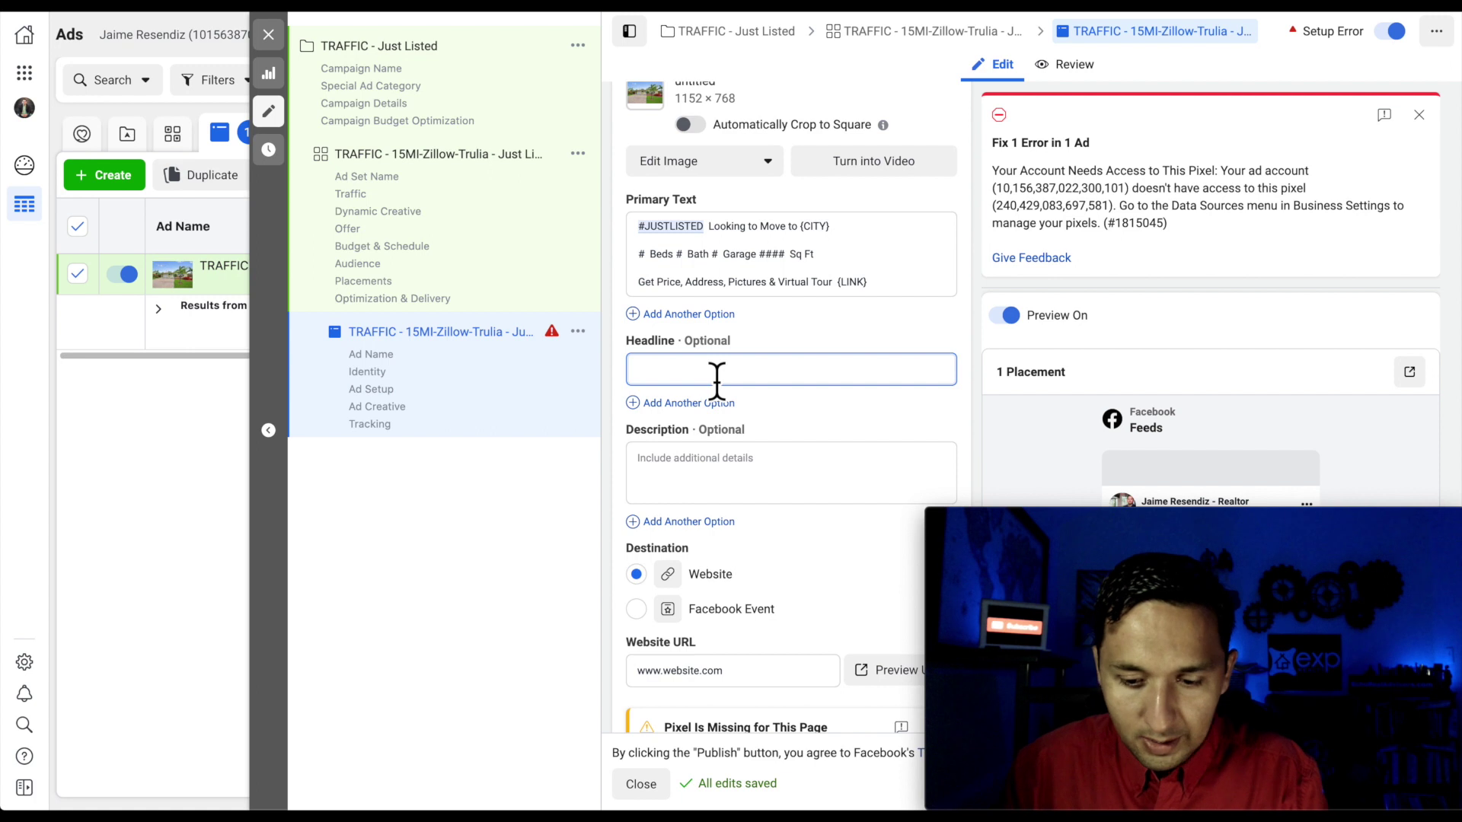
type("Jus")
key("BackSpace")
key("BackSpace")
key("BackSpace")
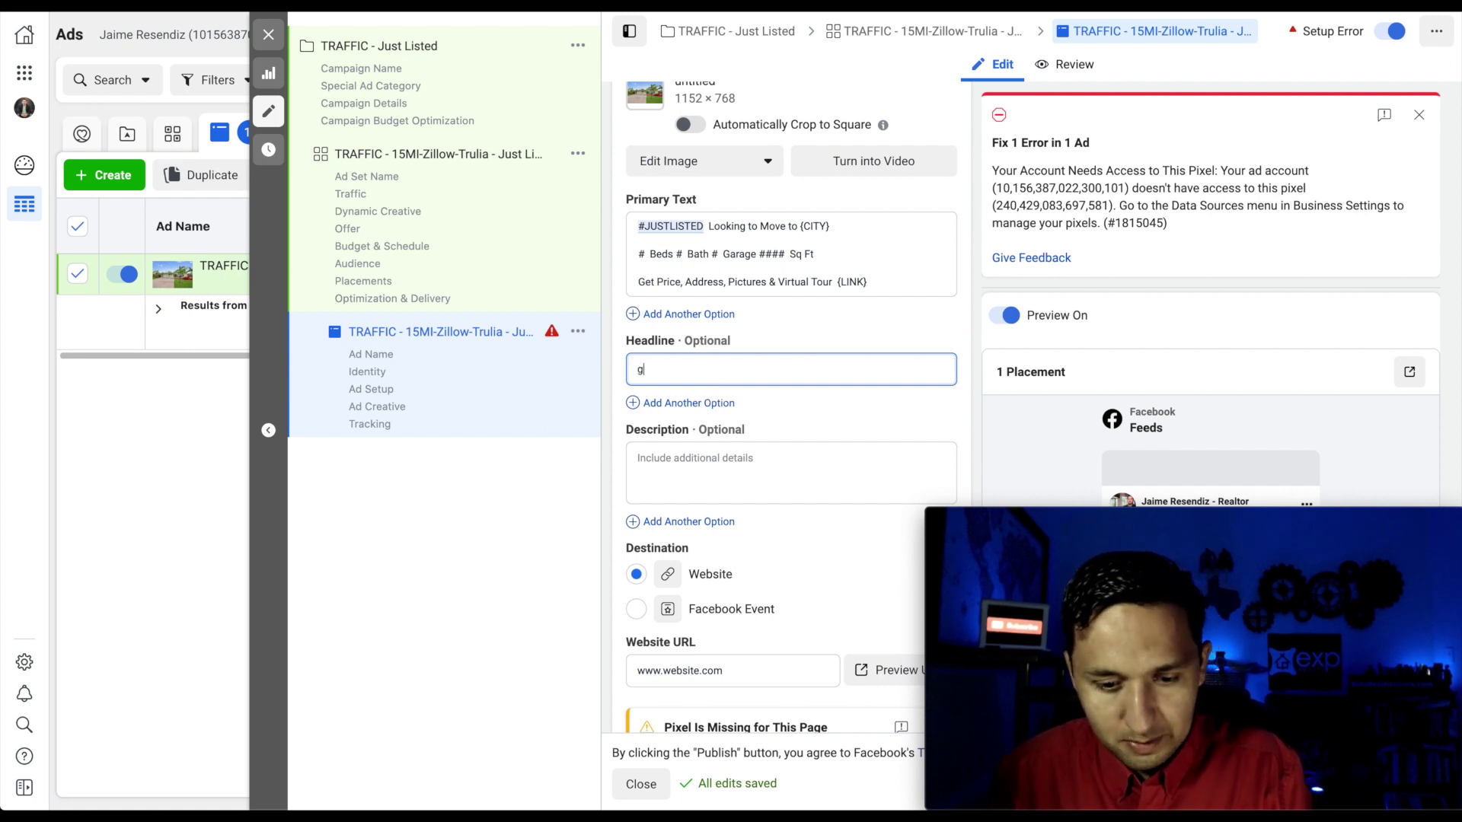
scroll(1171, 251, "down", 3)
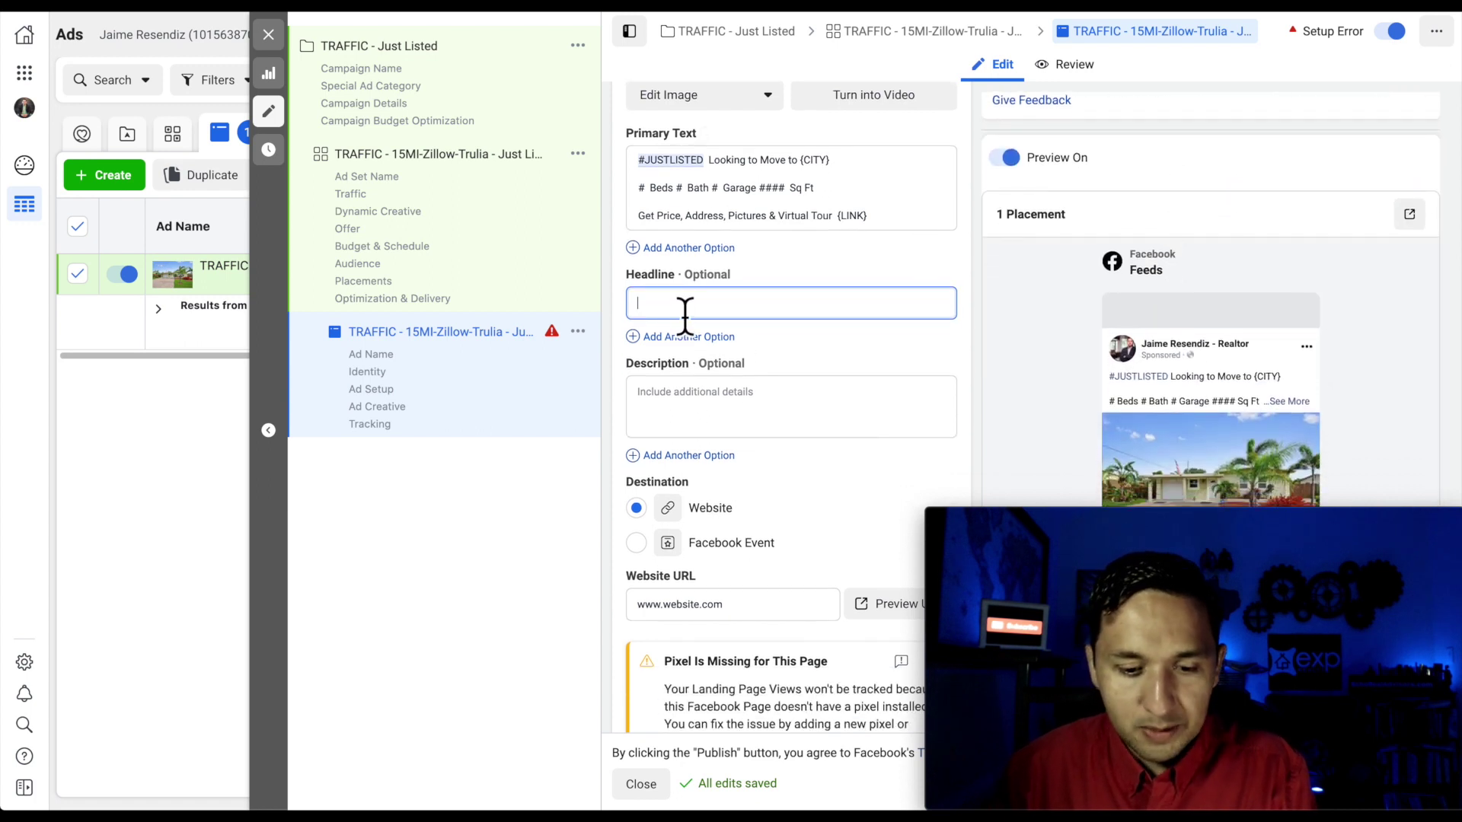
type("Just Liste")
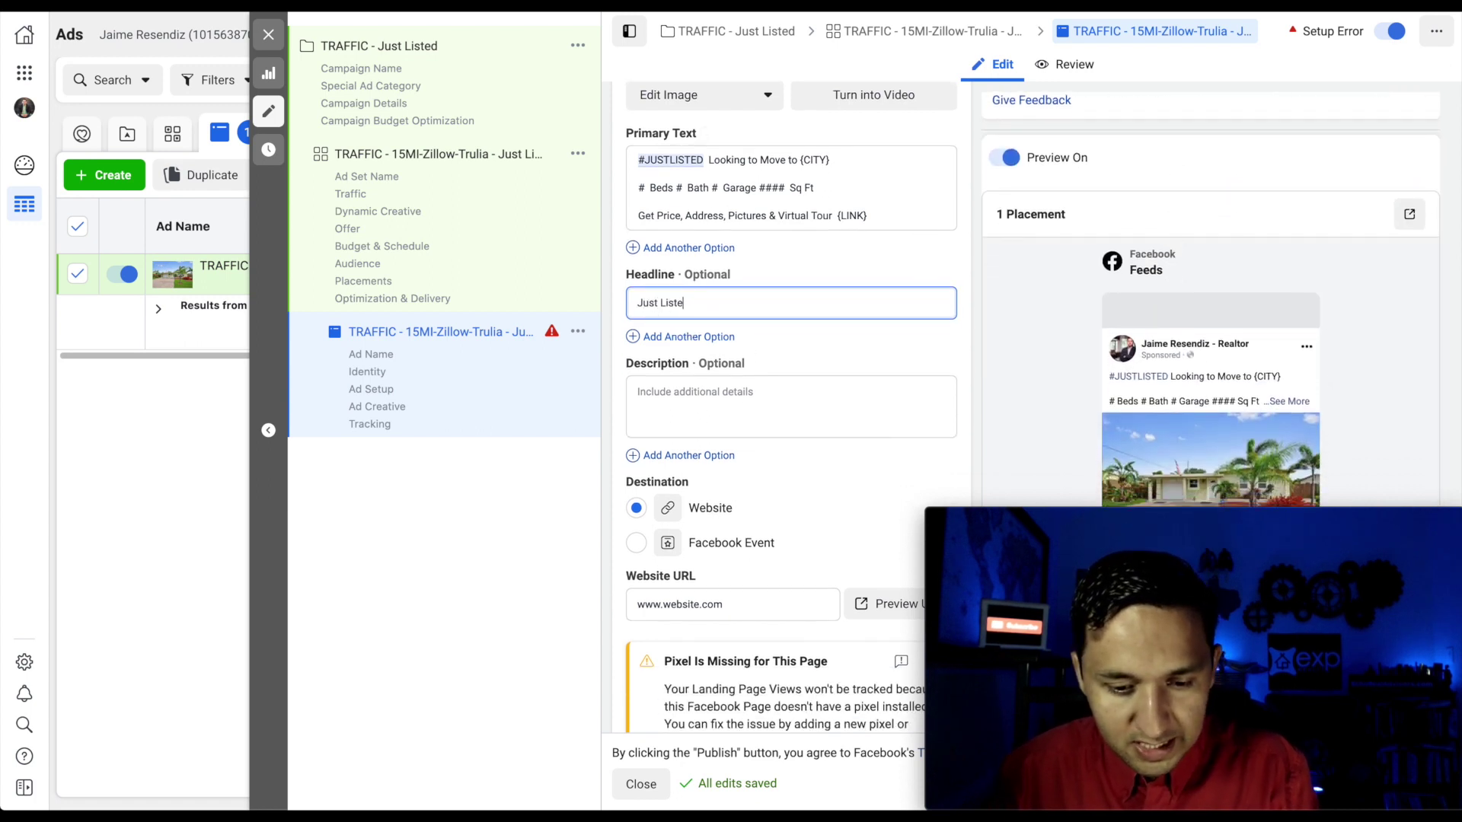
type("d Home ")
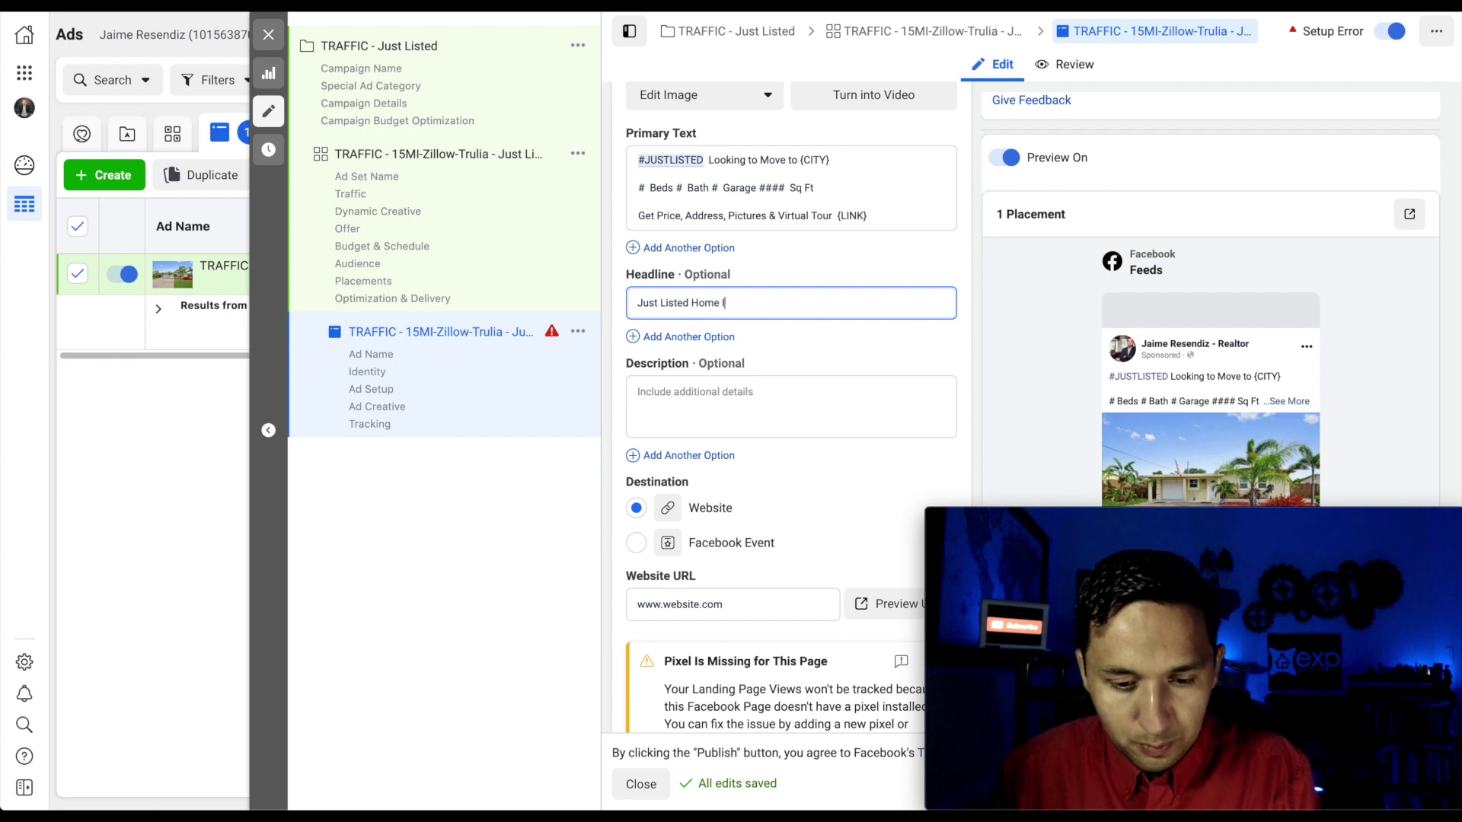
type("In Dallas")
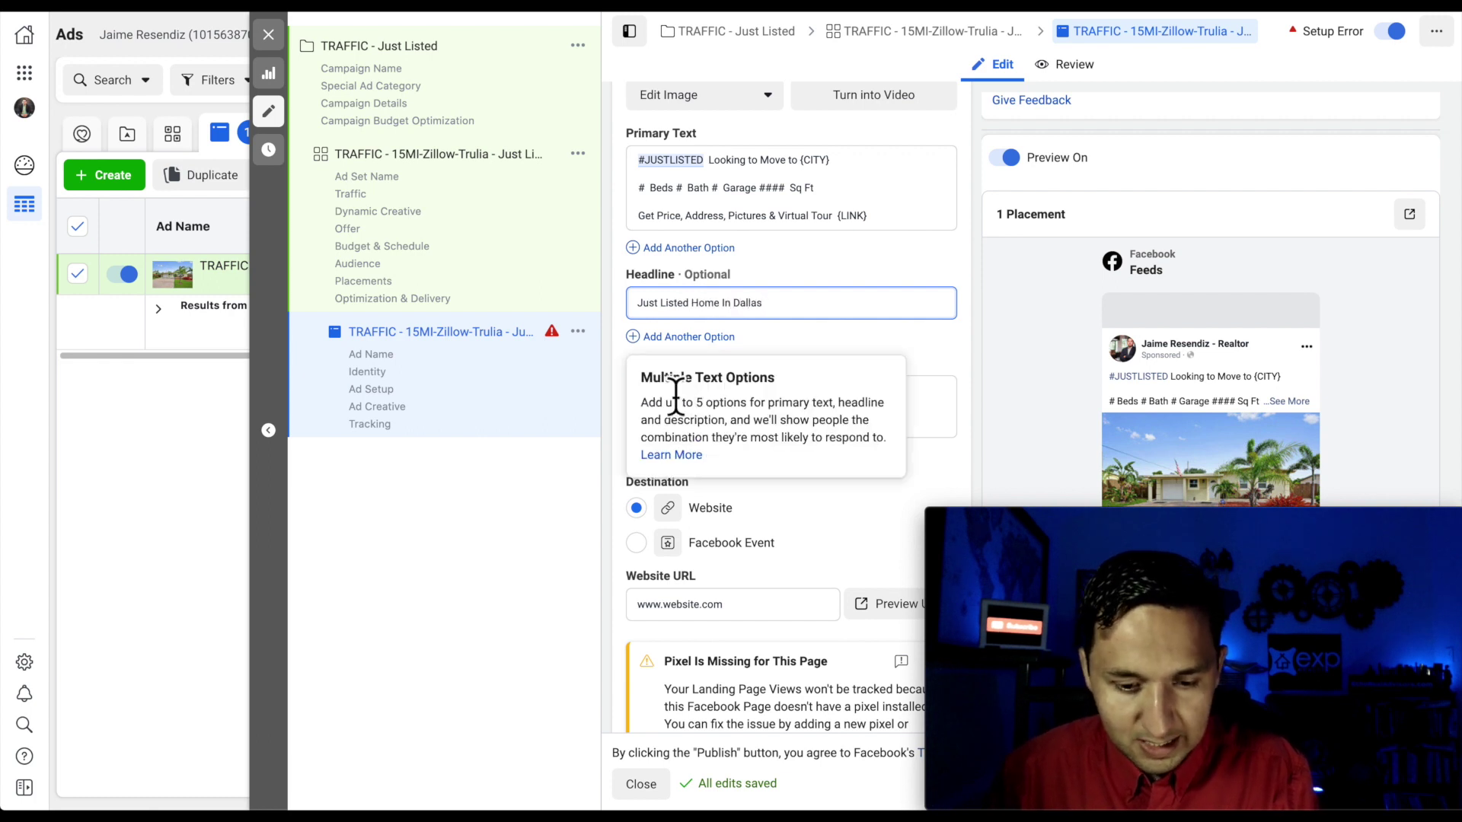
left_click(615, 417)
left_click(657, 423)
type("Will Go Fast")
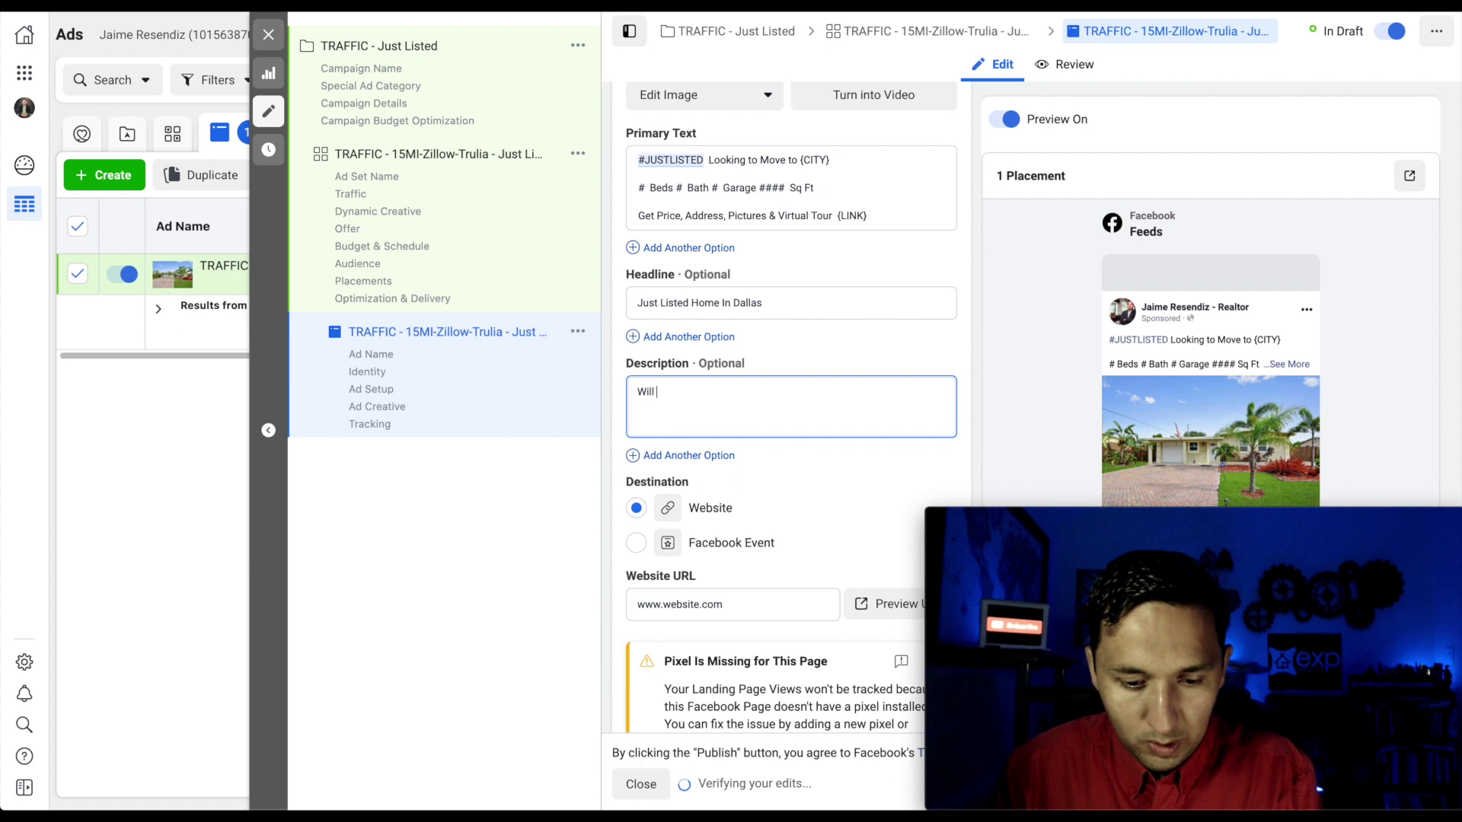